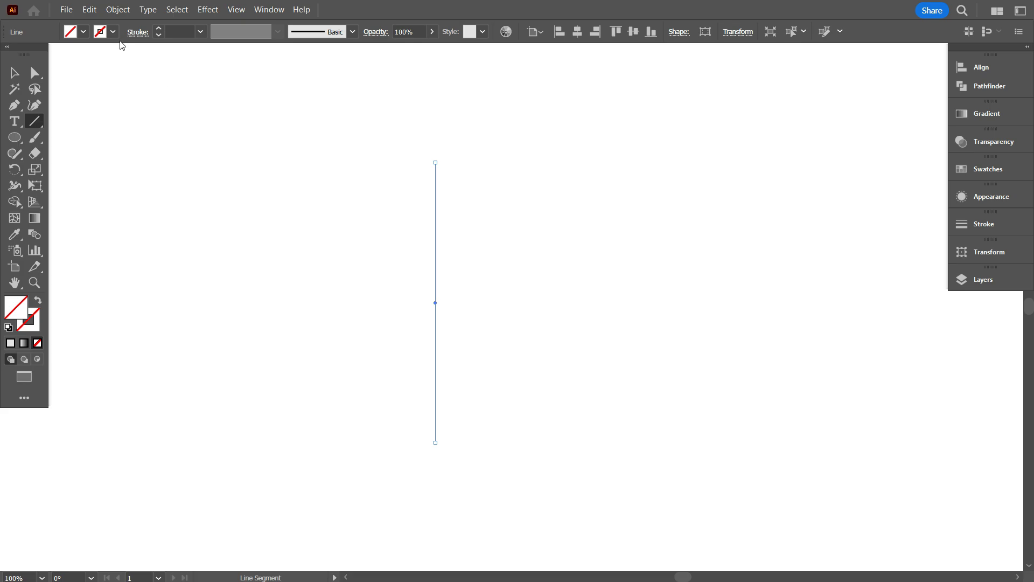
Give the vertical line a black stroke and deselect it.
{"action": "left_click", "coordinate": [113, 33]}
{"action": "left_click", "coordinate": [39, 59]}
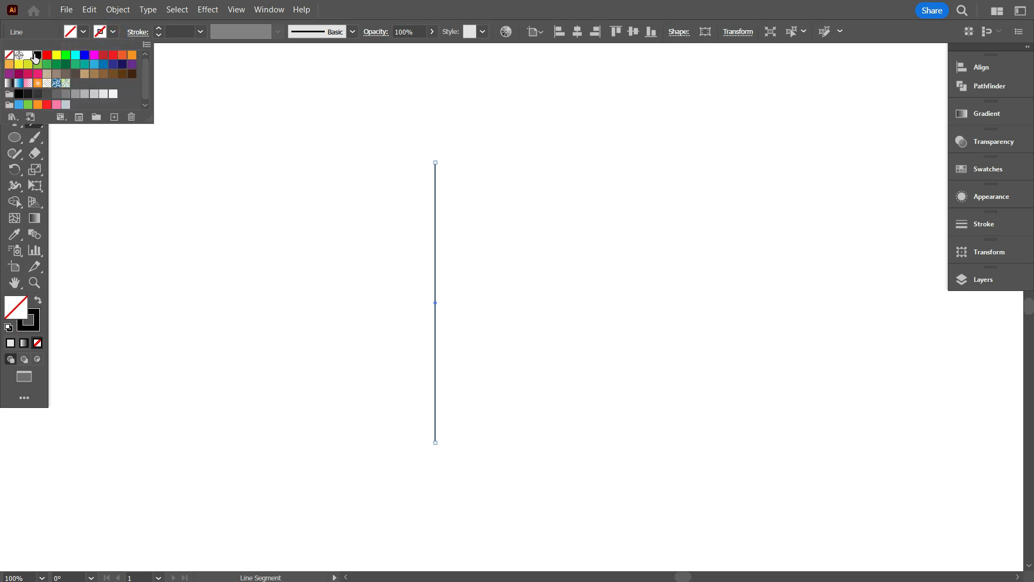
{"action": "left_click", "coordinate": [253, 191]}
{"action": "left_click", "coordinate": [17, 74]}
{"action": "left_click", "coordinate": [295, 216]}
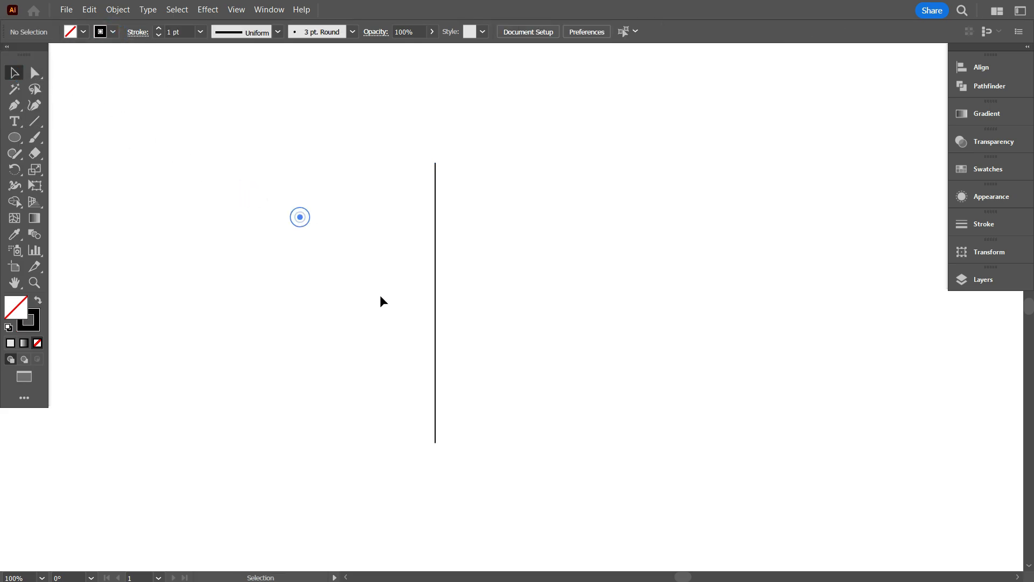
Duplicate the vertical line a short distance to its right and repeat the copy to make eleven evenly spaced lines.
{"action": "key", "text": "ctrl+plus"}
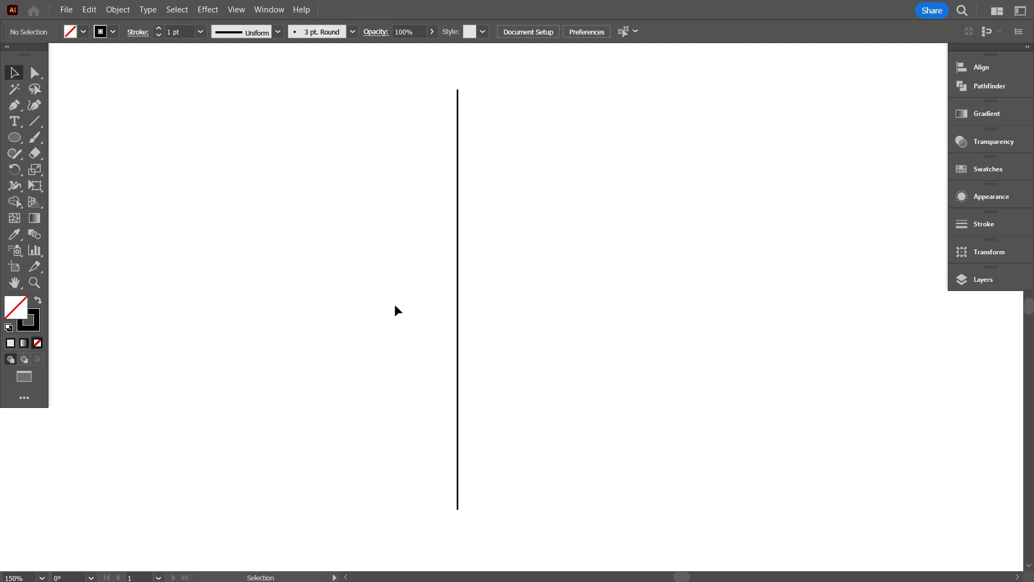
{"action": "left_click_drag", "start_coordinate": [370, 256], "coordinate": [571, 355]}
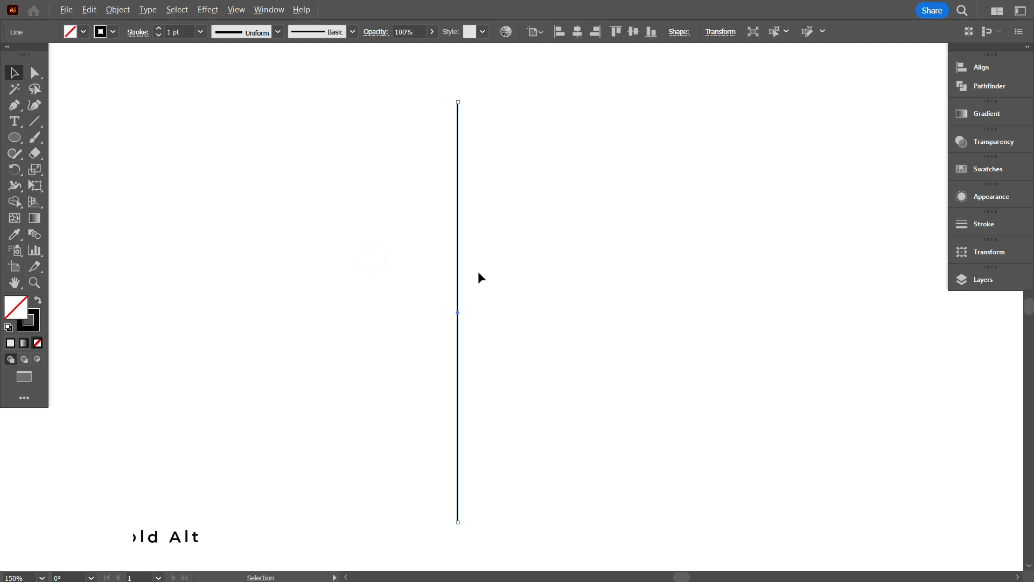
{"action": "left_click_drag", "start_coordinate": [457, 256], "coordinate": [486, 258]}
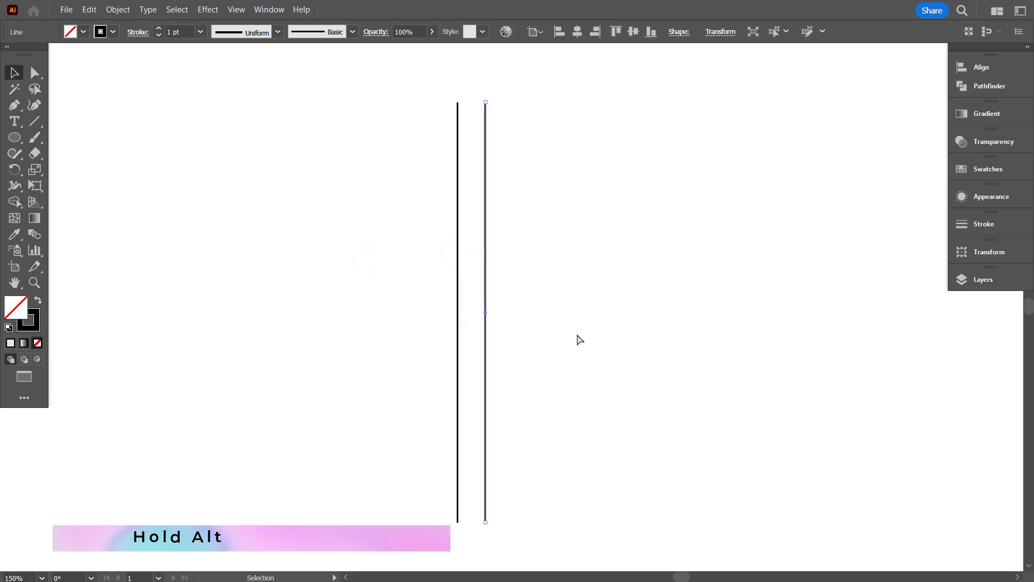
{"action": "key", "text": "ctrl+d"}
{"action": "key", "text": "ctrl+d"}
{"action": "key", "text": "ctrl+d"}
{"action": "key", "text": "ctrl+d"}
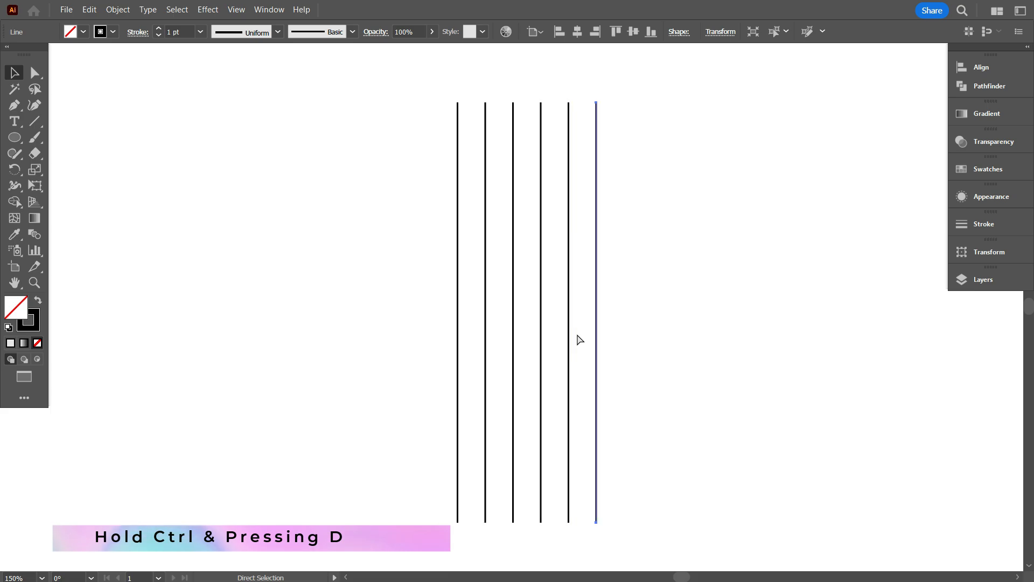
{"action": "key", "text": "ctrl+d"}
{"action": "key", "text": "ctrl+d"}
{"action": "key", "text": "ctrl+d"}
{"action": "key", "text": "ctrl+d"}
{"action": "key", "text": "ctrl+d"}
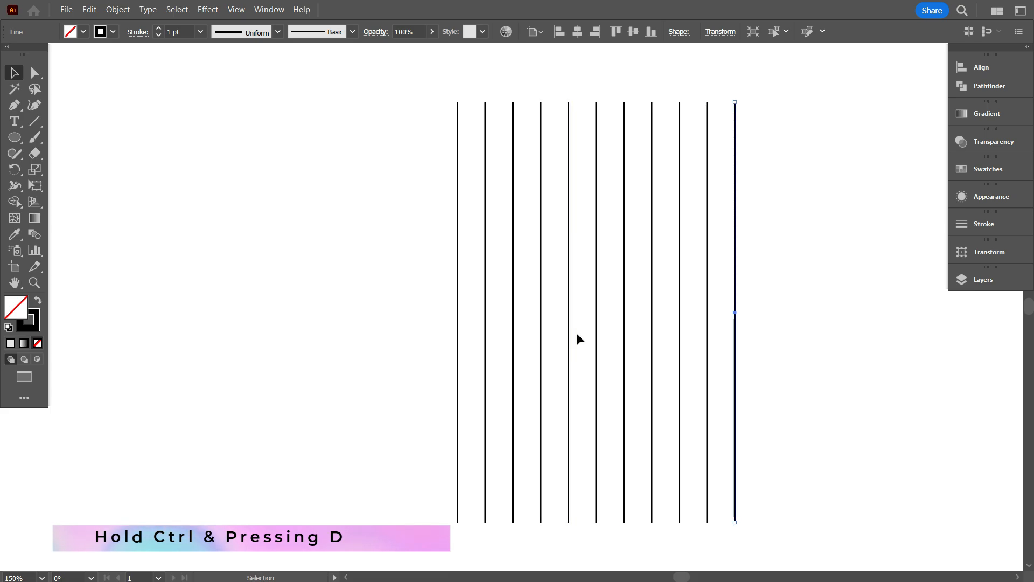
{"action": "left_click", "coordinate": [815, 338]}
Copy all eleven vertical lines in place and rotate the copies 90° to form a square grid.
{"action": "left_click_drag", "start_coordinate": [815, 338], "coordinate": [745, 332]}
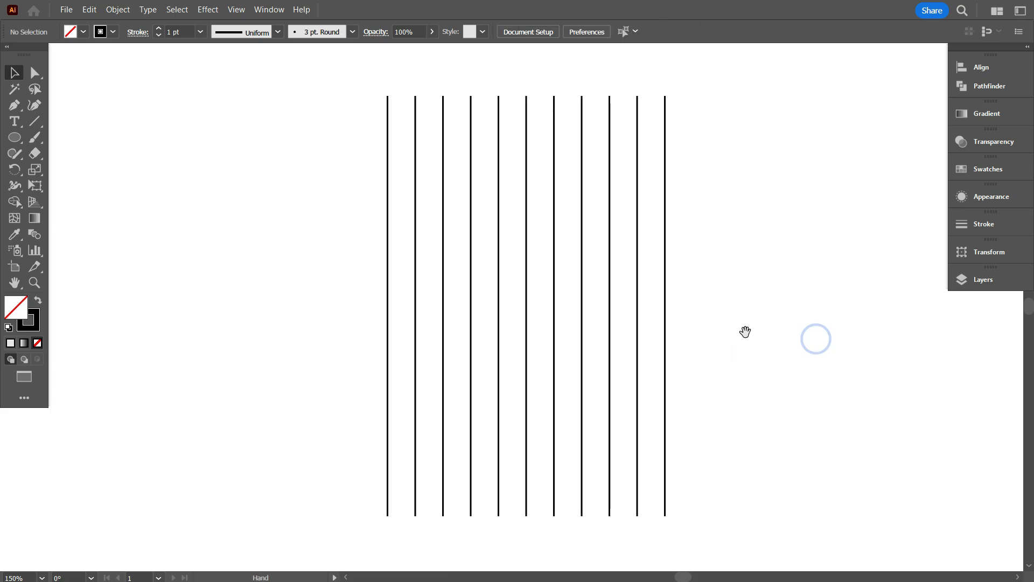
{"action": "left_click_drag", "start_coordinate": [226, 226], "coordinate": [777, 340]}
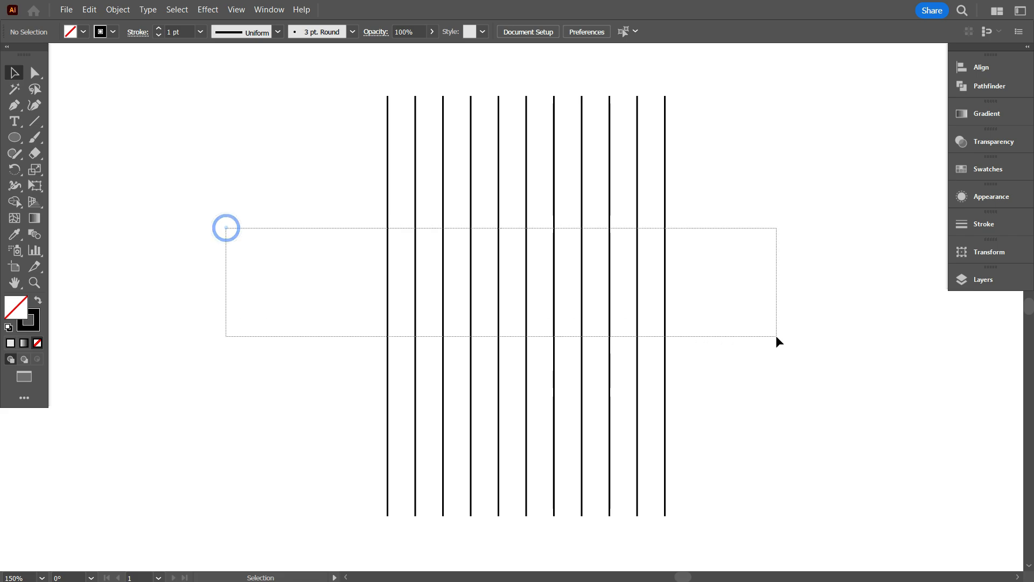
{"action": "key", "text": "ctrl+c"}
{"action": "key", "text": "ctrl+f"}
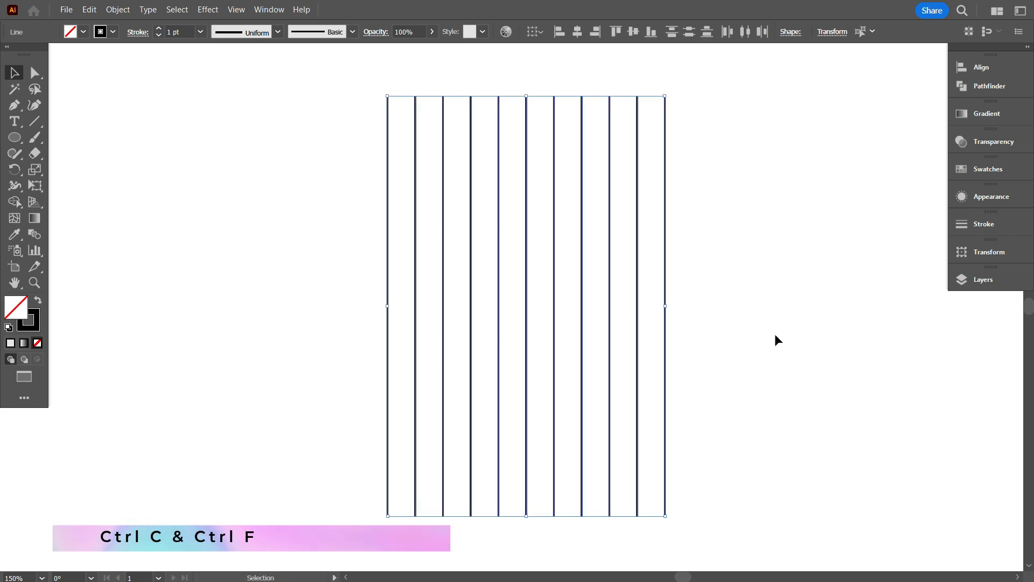
{"action": "left_click_drag", "start_coordinate": [671, 92], "coordinate": [790, 392]}
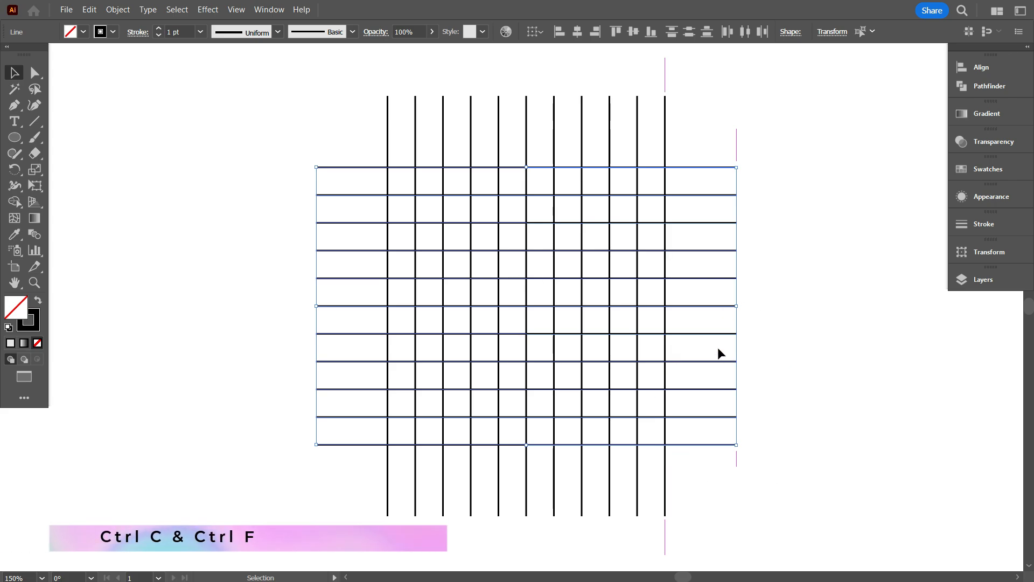
Copy the horizontal lines in place and set the copies' rotation angle to 120°.
{"action": "key", "text": "ctrl"}
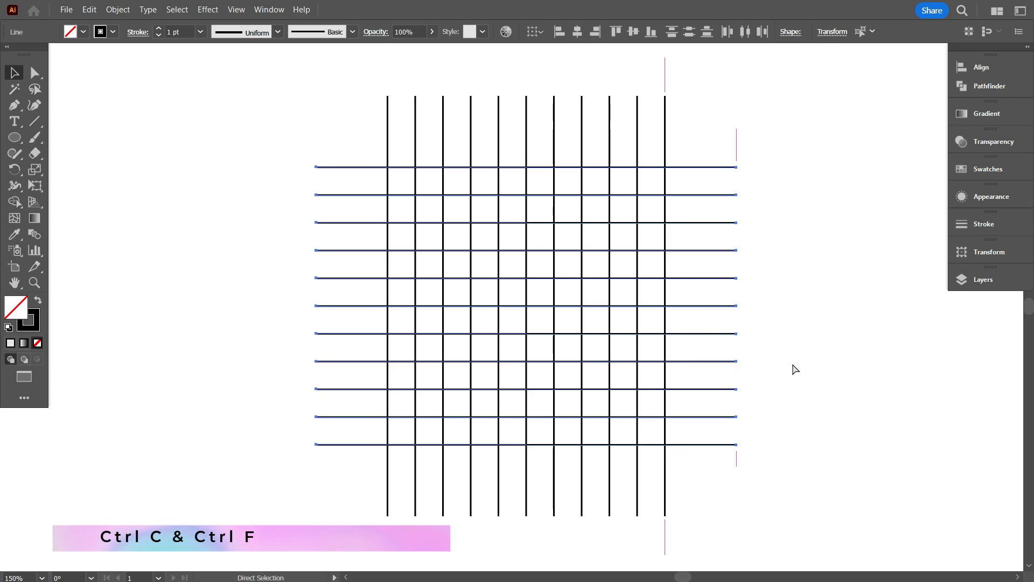
{"action": "key", "text": "ctrl+c"}
{"action": "key", "text": "ctrl+f"}
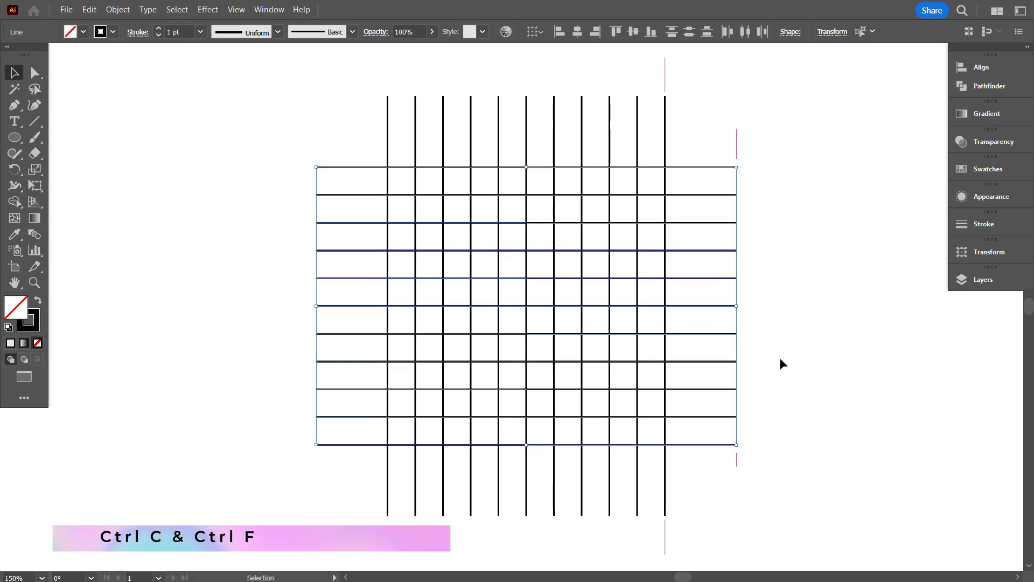
{"action": "left_click", "coordinate": [833, 32]}
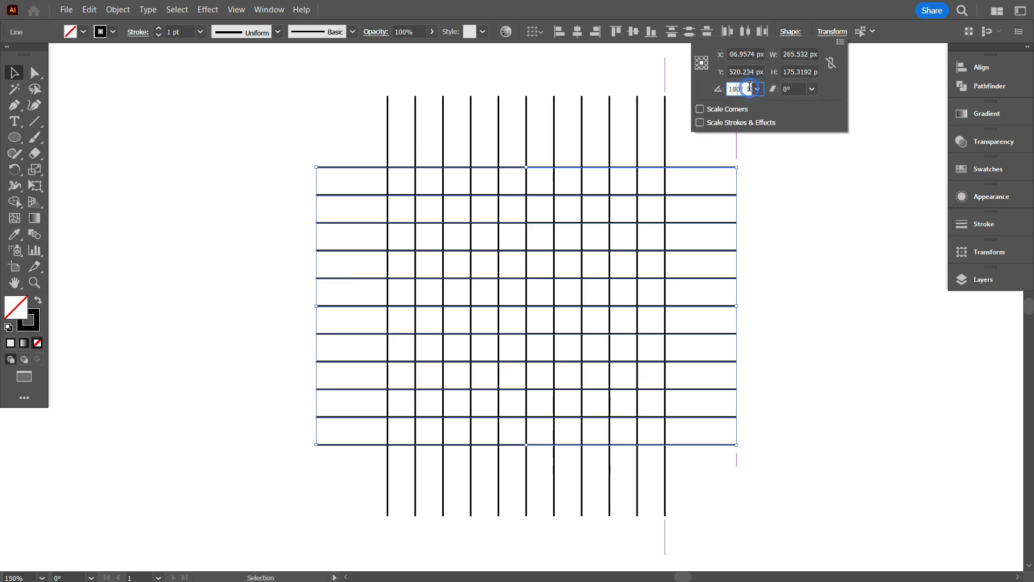
{"action": "key", "text": "shift+Down"}
{"action": "key", "text": "shift+Down"}
{"action": "key", "text": "shift+Down"}
{"action": "key", "text": "shift+Down"}
{"action": "key", "text": "shift+Down"}
{"action": "key", "text": "shift+Down"}
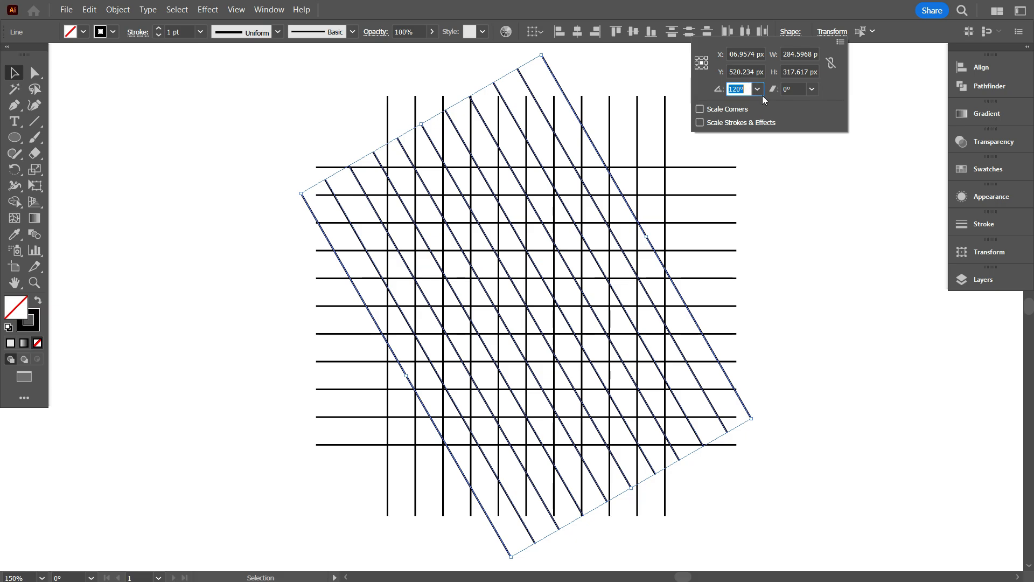
Try a preset rotation angle on the diagonal lines, return them to 120° and deselect them.
{"action": "left_click", "coordinate": [758, 90]}
{"action": "left_click", "coordinate": [771, 152]}
{"action": "left_click", "coordinate": [745, 86]}
{"action": "key", "text": "shift+Up"}
{"action": "key", "text": "shift+Up"}
{"action": "key", "text": "shift+Up"}
{"action": "key", "text": "Return"}
{"action": "left_click", "coordinate": [823, 259]}
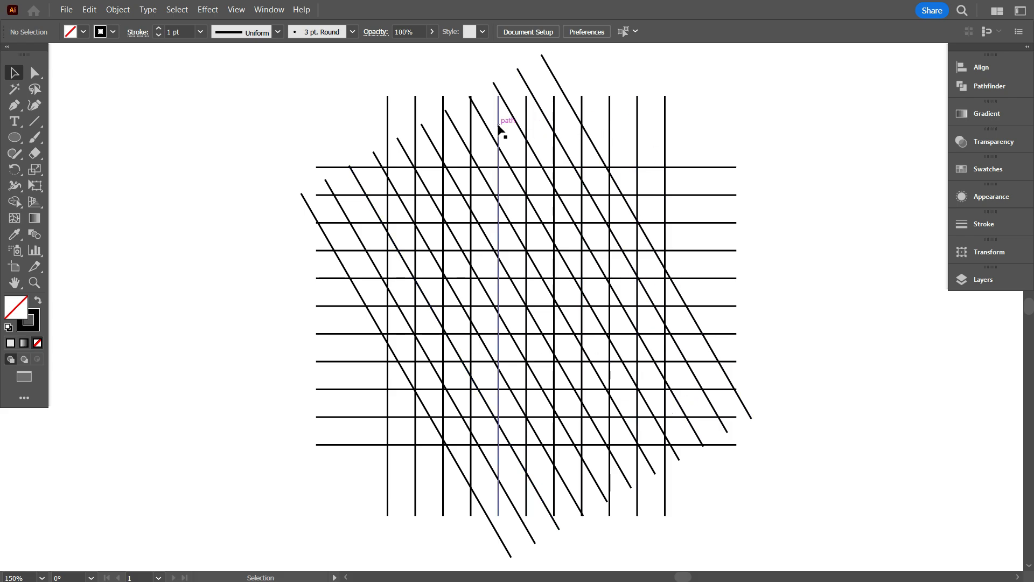
Change the stroke of the fourth vertical line from the left to red.
{"action": "left_click", "coordinate": [472, 128]}
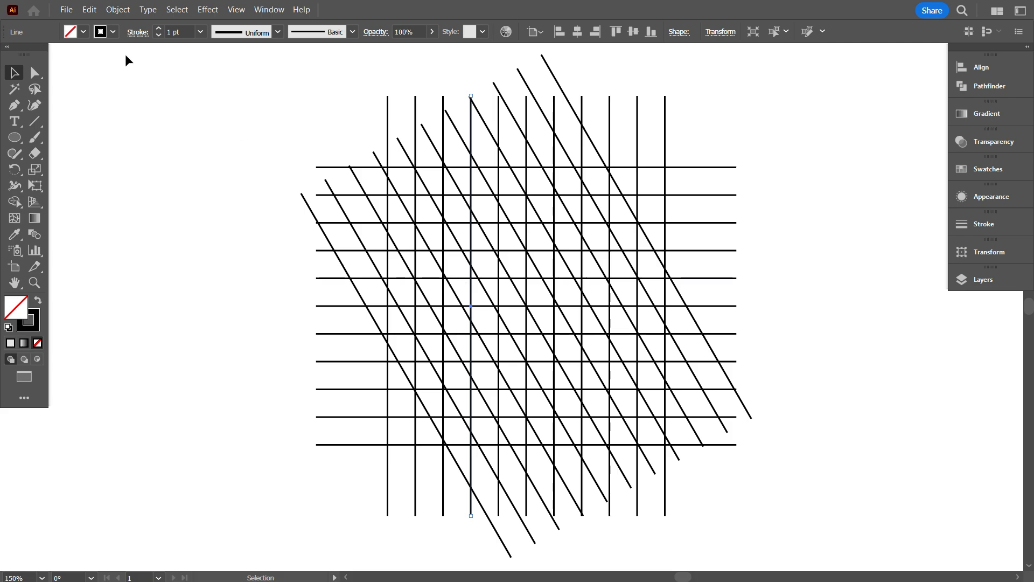
{"action": "left_click", "coordinate": [113, 32]}
{"action": "left_click", "coordinate": [51, 60]}
{"action": "left_click", "coordinate": [157, 194]}
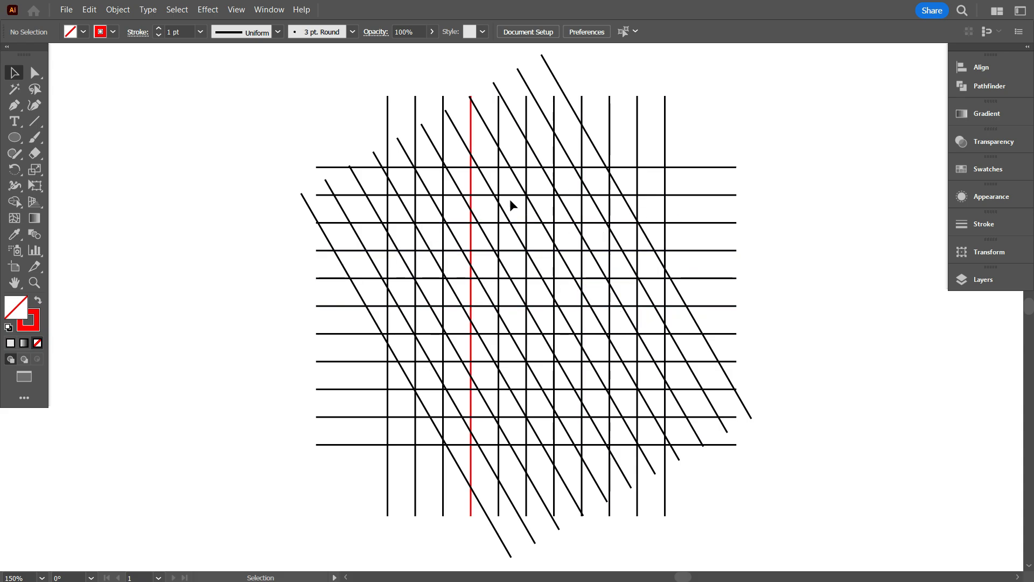
Draw a seven-cell-wide circle from the last vertical line to the red line, and add concentric copies five, three and one cells wide.
{"action": "left_click_drag", "start_coordinate": [14, 139], "coordinate": [77, 172]}
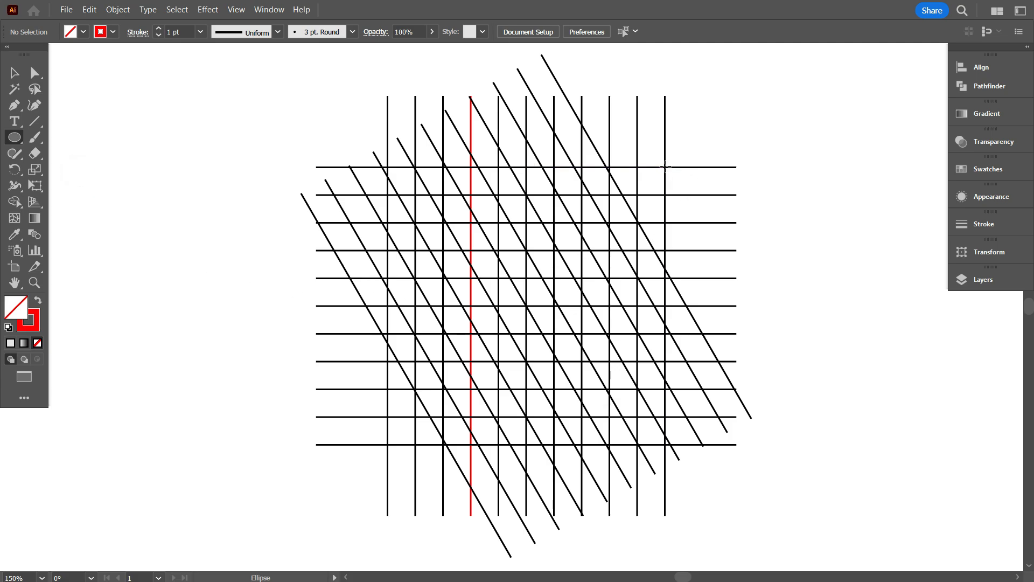
{"action": "left_click_drag", "start_coordinate": [665, 165], "coordinate": [470, 341]}
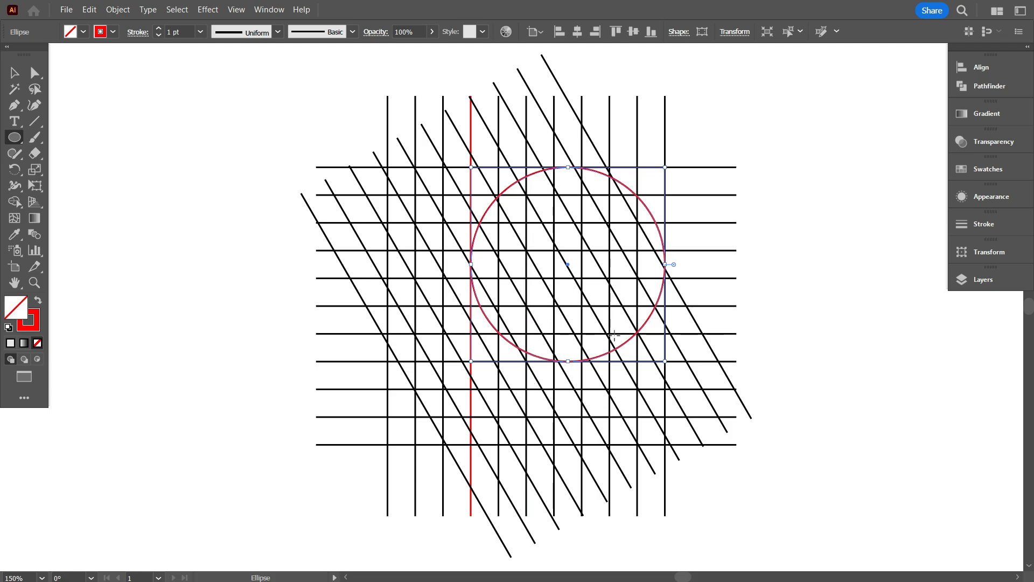
{"action": "key", "text": "ctrl+c"}
{"action": "key", "text": "ctrl+f"}
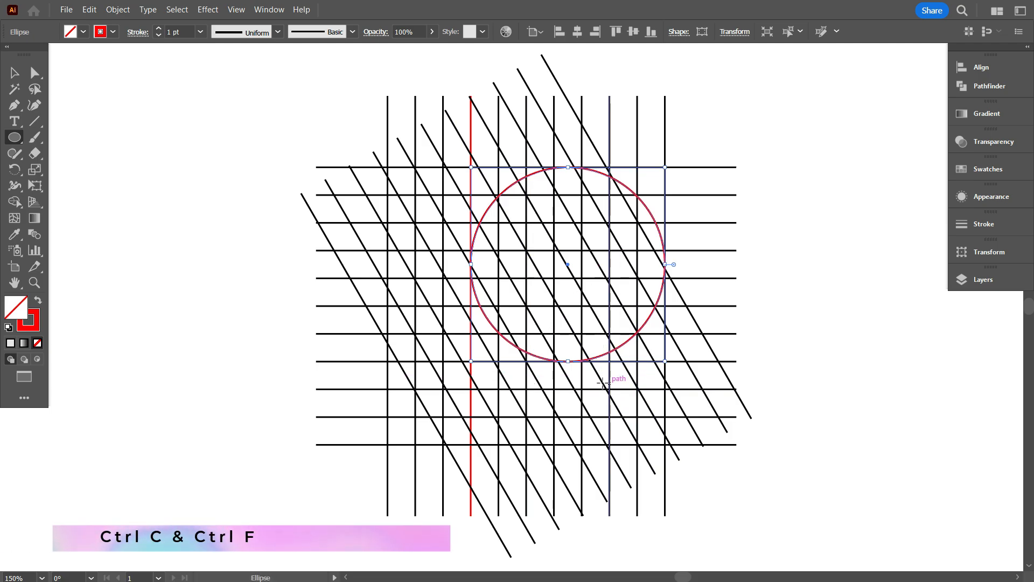
{"action": "left_click_drag", "start_coordinate": [568, 361], "coordinate": [568, 278]}
{"action": "key", "text": "ctrl+c"}
{"action": "key", "text": "ctrl+f"}
{"action": "key", "text": "ctrl+c"}
{"action": "key", "text": "ctrl+f"}
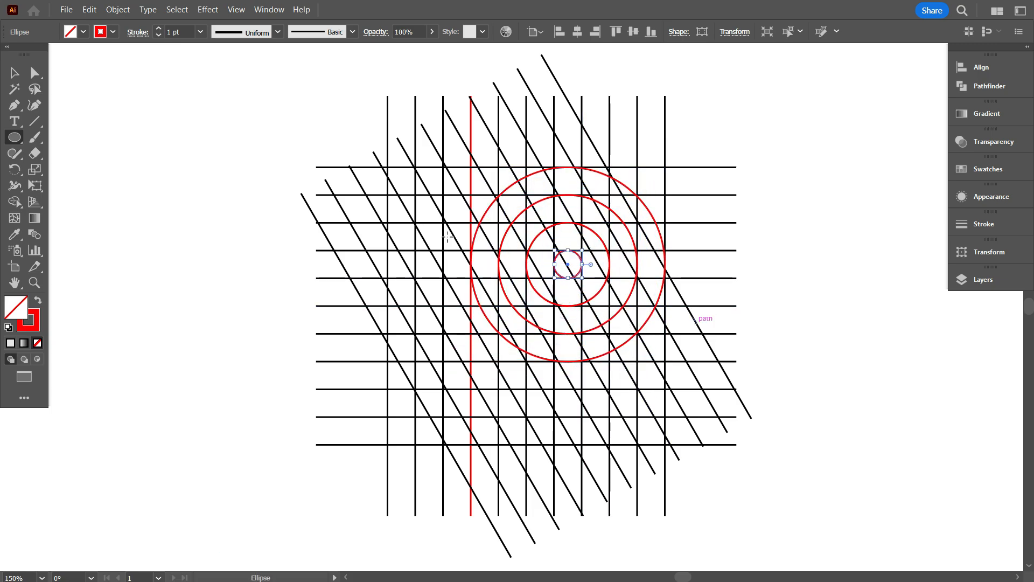
{"action": "left_click", "coordinate": [8, 74]}
{"action": "left_click", "coordinate": [155, 178]}
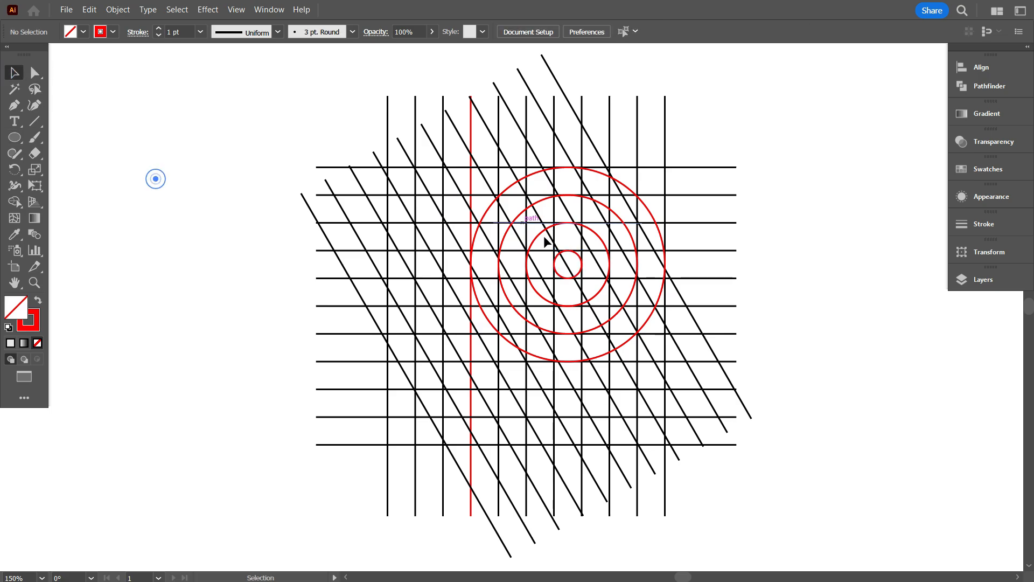
Examine in outline view whether the circles align with the grid lines, and return to the normal preview.
{"action": "key", "text": "ctrl+y"}
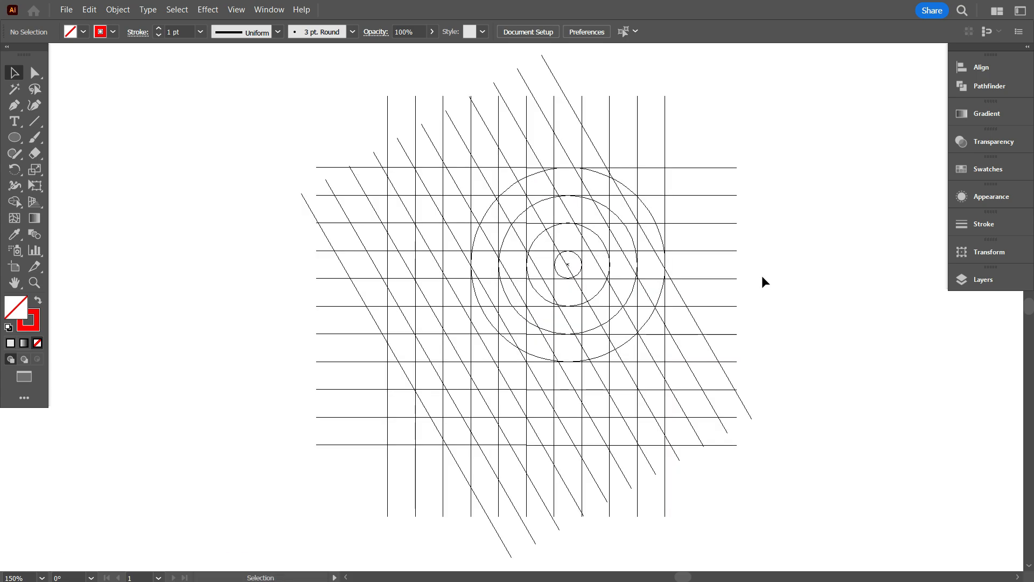
{"action": "scroll", "coordinate": [585, 211], "scroll_direction": "up", "scroll_amount": 1}
{"action": "scroll", "coordinate": [566, 172], "scroll_direction": "up", "scroll_amount": 1}
{"action": "scroll", "coordinate": [547, 127], "scroll_direction": "up", "scroll_amount": 3}
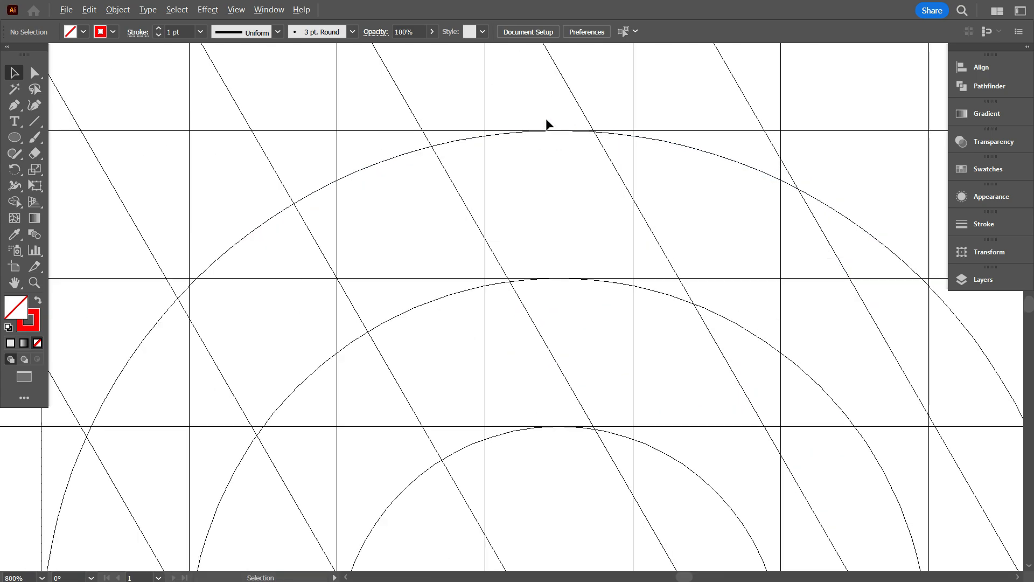
{"action": "scroll", "coordinate": [547, 159], "scroll_direction": "down", "scroll_amount": 3}
{"action": "scroll", "coordinate": [604, 323], "scroll_direction": "down", "scroll_amount": 3}
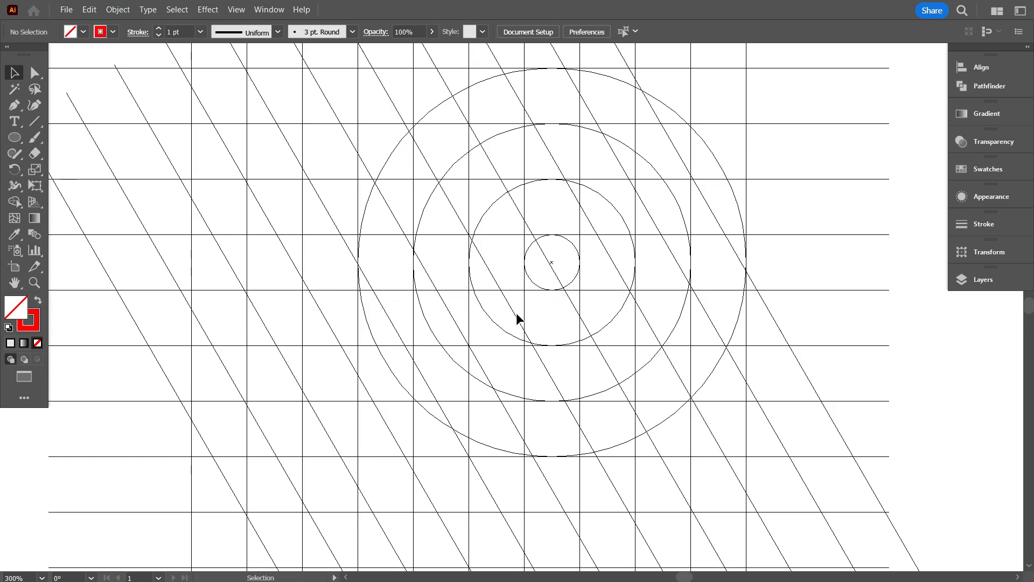
{"action": "scroll", "coordinate": [384, 278], "scroll_direction": "up", "scroll_amount": 2}
{"action": "scroll", "coordinate": [377, 273], "scroll_direction": "down", "scroll_amount": 1}
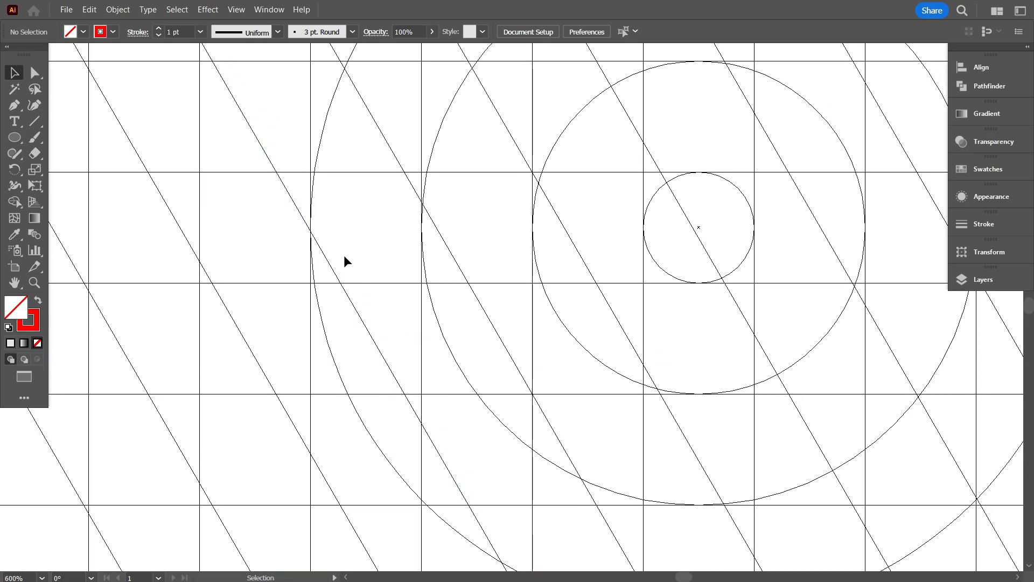
{"action": "scroll", "coordinate": [345, 261], "scroll_direction": "up", "scroll_amount": 1}
{"action": "scroll", "coordinate": [347, 259], "scroll_direction": "down", "scroll_amount": 2}
{"action": "scroll", "coordinate": [451, 271], "scroll_direction": "down", "scroll_amount": 1}
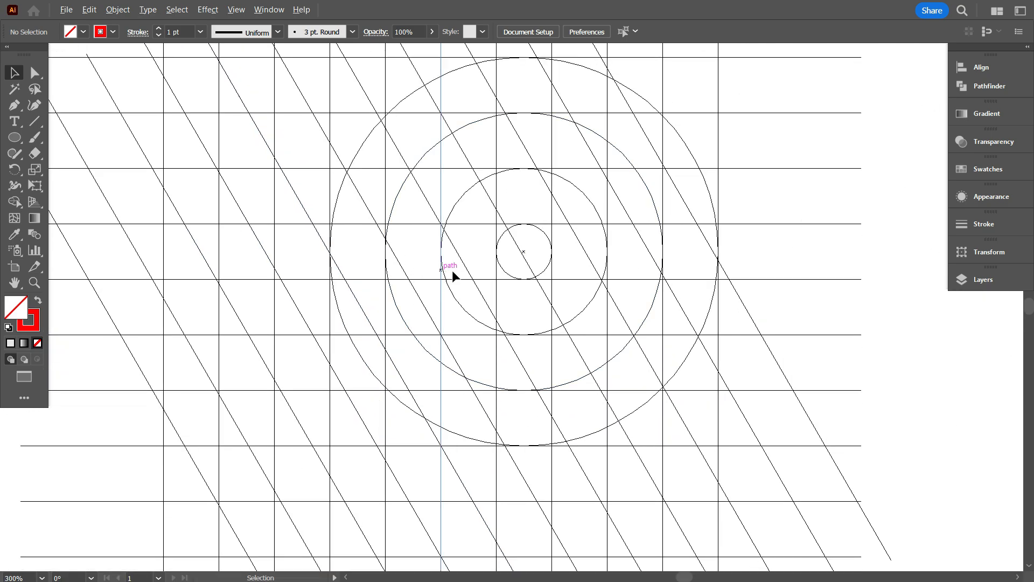
{"action": "scroll", "coordinate": [451, 270], "scroll_direction": "down", "scroll_amount": 1}
{"action": "mouse_move", "coordinate": [422, 334]}
{"action": "left_mouse_down"}
{"action": "mouse_move", "coordinate": [497, 316]}
{"action": "mouse_move", "coordinate": [503, 325]}
{"action": "left_mouse_up"}
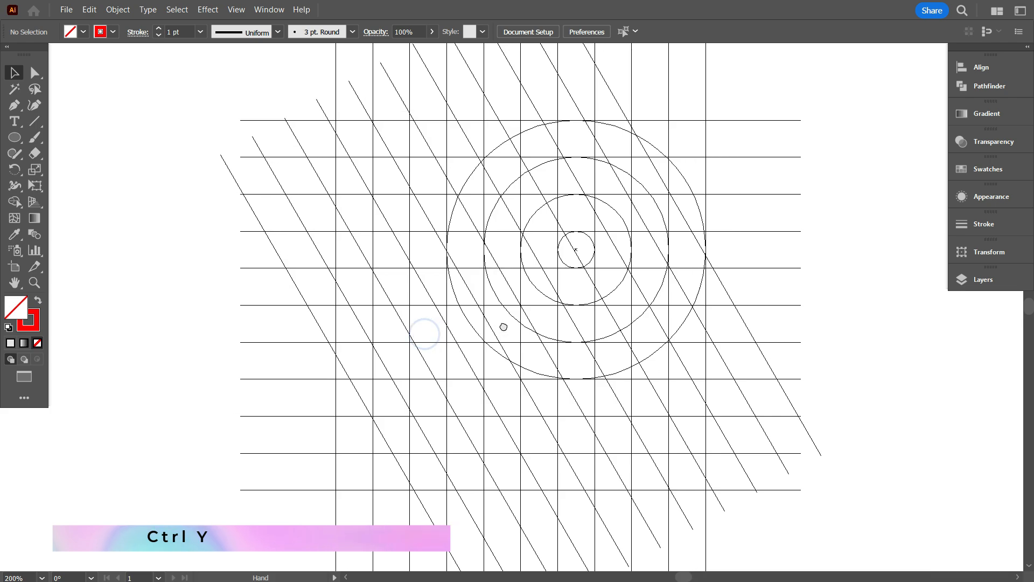
{"action": "key", "text": "ctrl+y"}
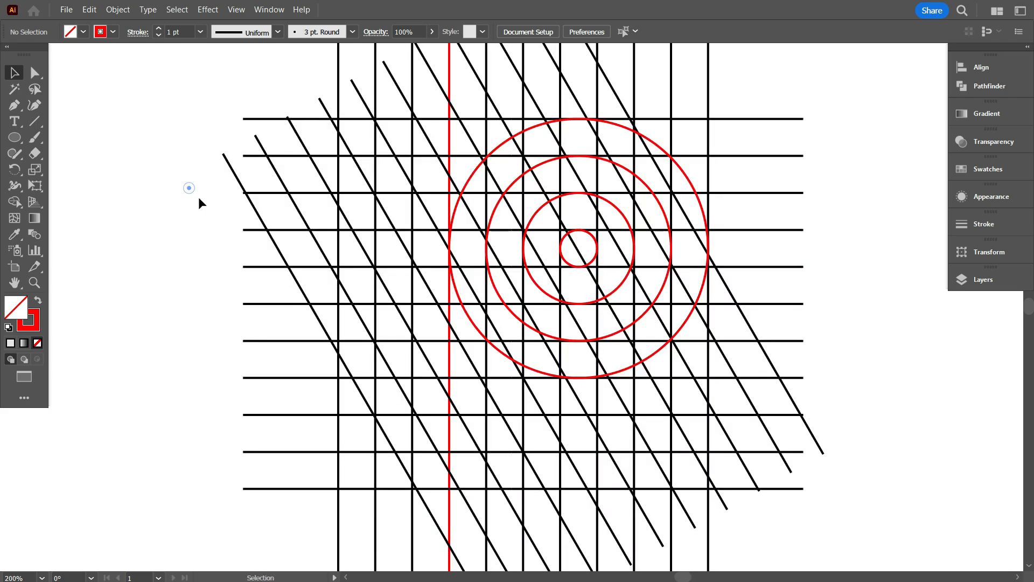
Select the whole grid with all four circles and switch to the Shape Builder tool.
{"action": "scroll", "coordinate": [574, 347], "scroll_direction": "down", "scroll_amount": 1}
{"action": "scroll", "coordinate": [496, 341], "scroll_direction": "down", "scroll_amount": 1}
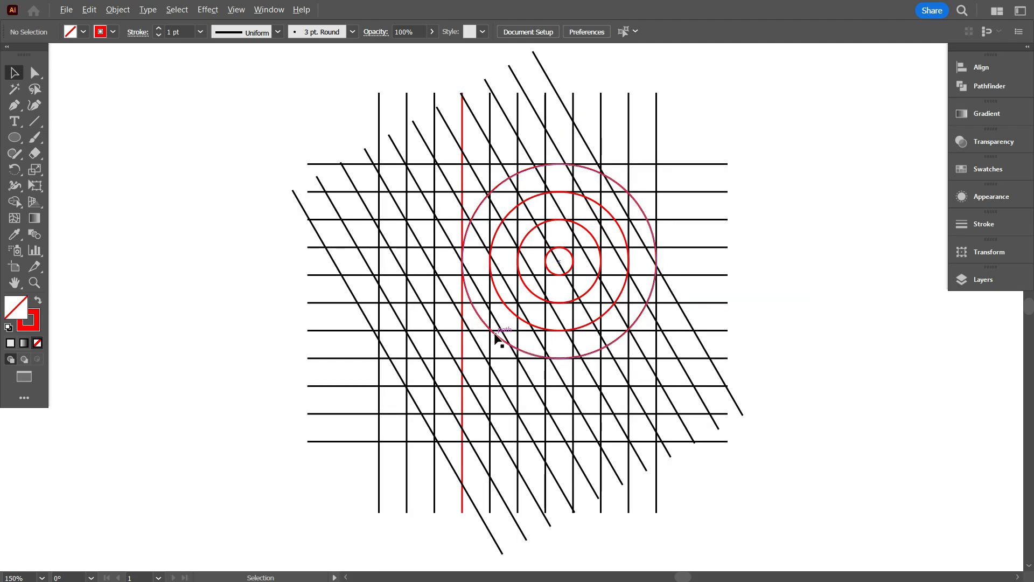
{"action": "left_click_drag", "start_coordinate": [258, 139], "coordinate": [771, 465]}
{"action": "scroll", "coordinate": [479, 349], "scroll_direction": "down", "scroll_amount": 1}
{"action": "scroll", "coordinate": [480, 349], "scroll_direction": "up", "scroll_amount": 1}
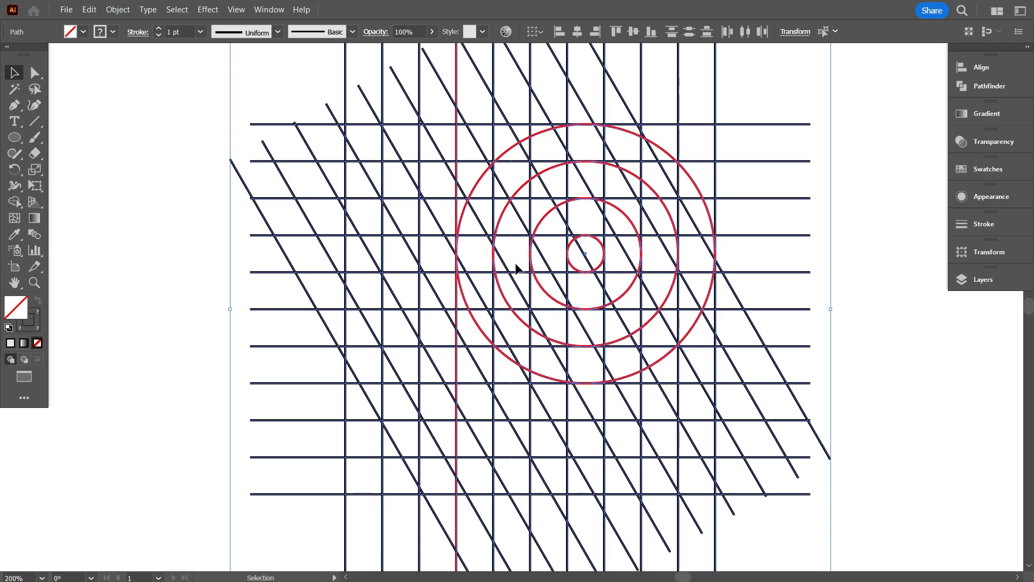
{"action": "scroll", "coordinate": [515, 270], "scroll_direction": "down", "scroll_amount": 1}
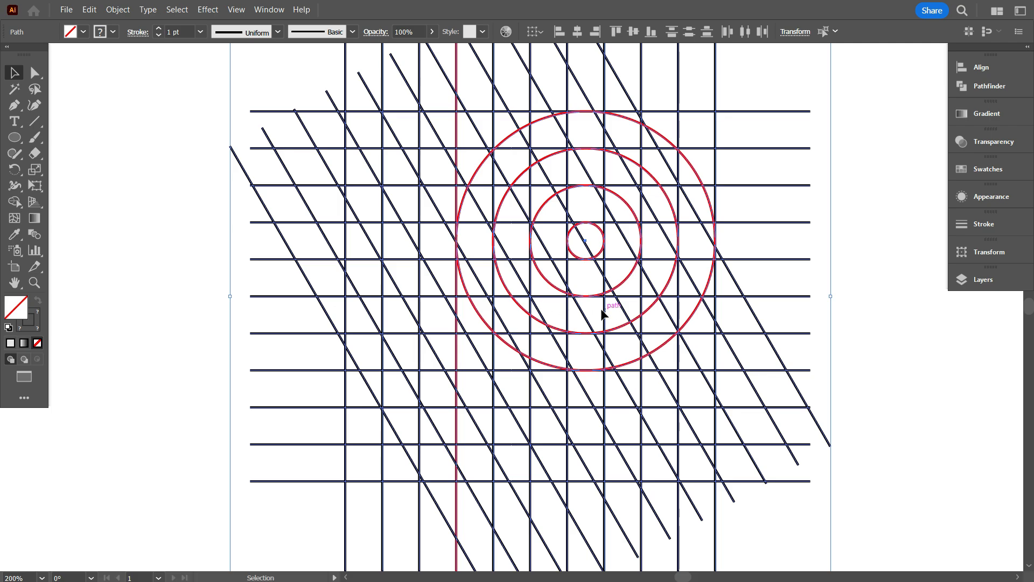
{"action": "scroll", "coordinate": [591, 286], "scroll_direction": "up", "scroll_amount": 1}
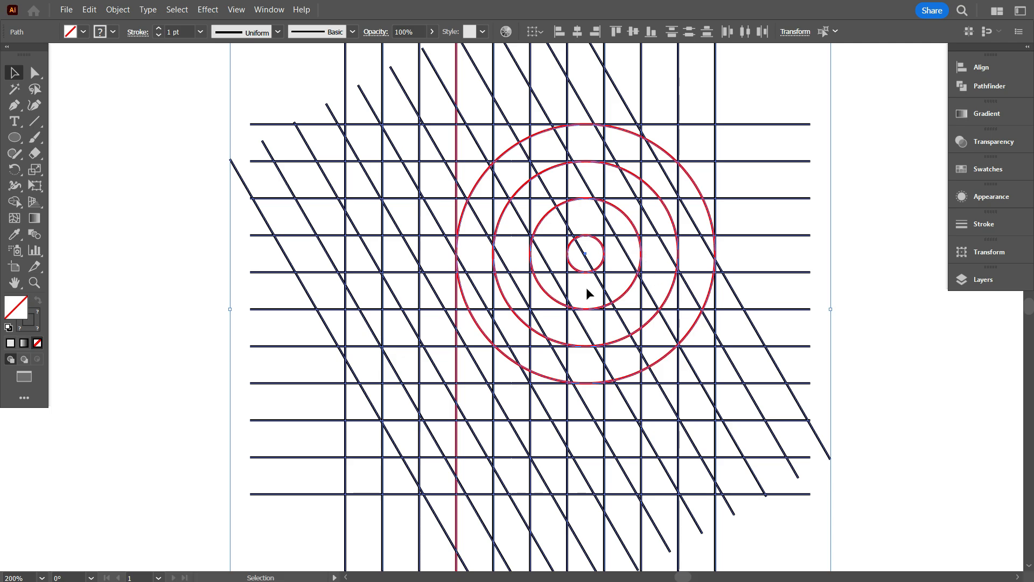
{"action": "left_click", "coordinate": [13, 203]}
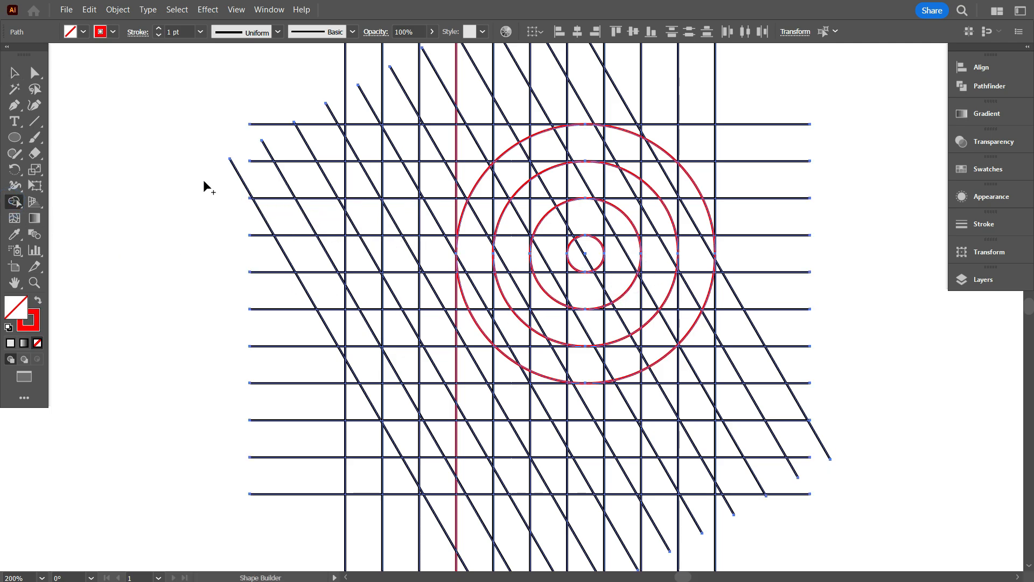
Set the Shape Builder fill to black and the stroke to none.
{"action": "left_click", "coordinate": [81, 32]}
{"action": "left_click", "coordinate": [37, 54]}
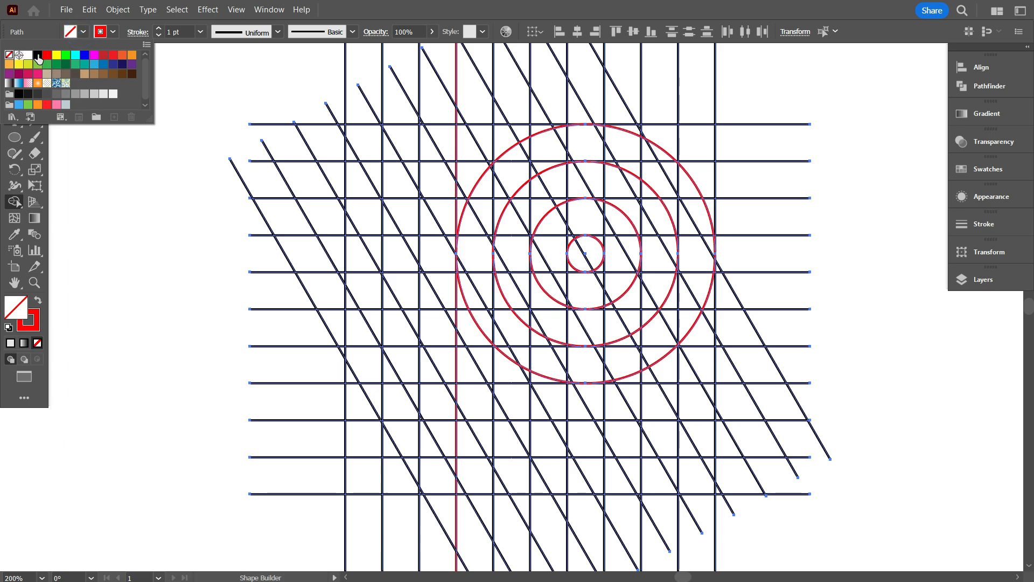
{"action": "left_click", "coordinate": [113, 33]}
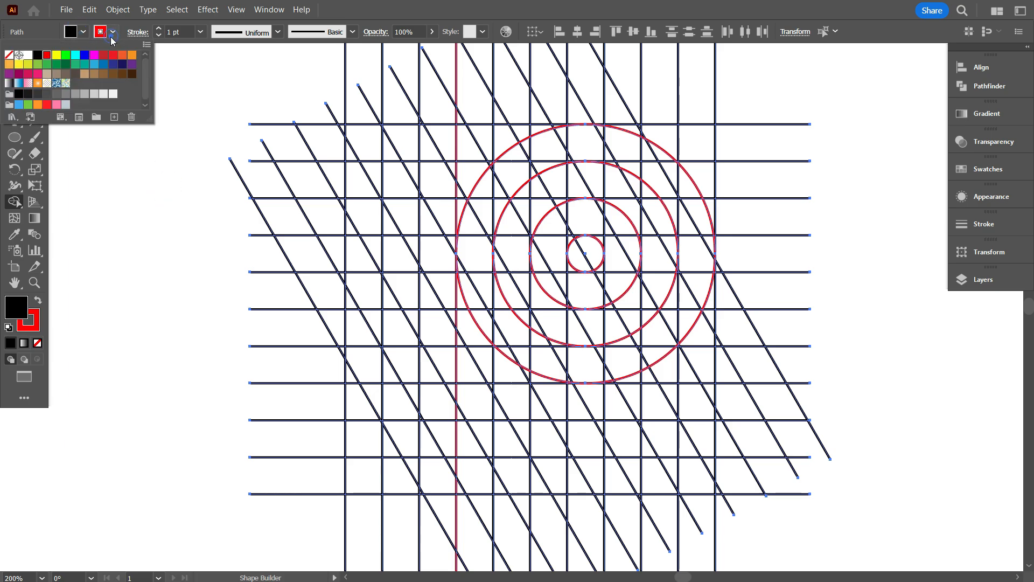
{"action": "left_click", "coordinate": [9, 54]}
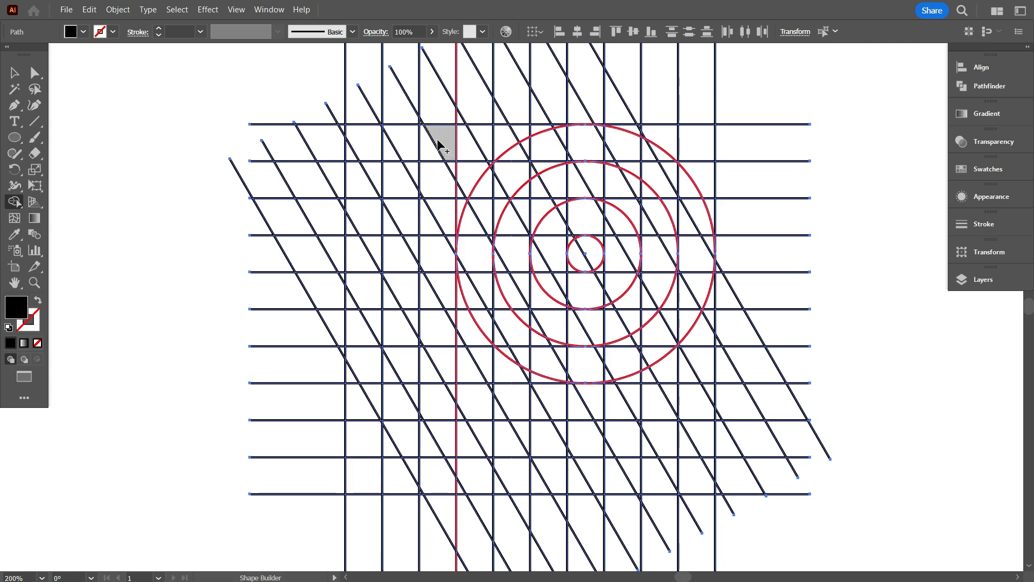
Merge grid cells into the one-cell-wide outer curved band, the left stem and the inner loop of the upper bowl.
{"action": "mouse_move", "coordinate": [434, 141]}
{"action": "left_mouse_down"}
{"action": "mouse_move", "coordinate": [554, 134]}
{"action": "mouse_move", "coordinate": [626, 149]}
{"action": "mouse_move", "coordinate": [682, 184]}
{"action": "mouse_move", "coordinate": [698, 217]}
{"action": "mouse_move", "coordinate": [696, 256]}
{"action": "mouse_move", "coordinate": [660, 335]}
{"action": "mouse_move", "coordinate": [558, 360]}
{"action": "mouse_move", "coordinate": [431, 366]}
{"action": "left_mouse_up"}
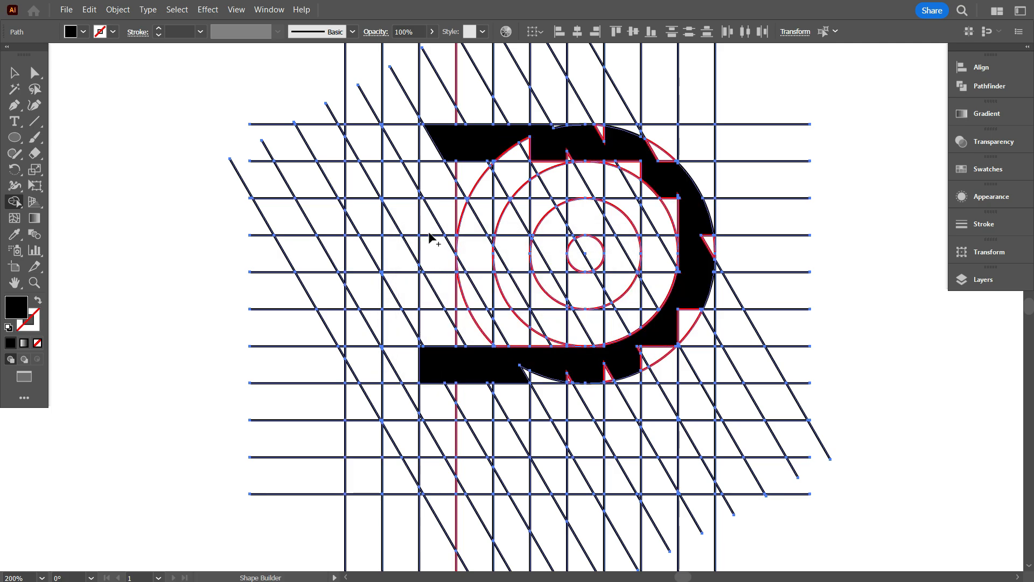
{"action": "left_click", "coordinate": [445, 142]}
{"action": "mouse_move", "coordinate": [431, 151]}
{"action": "left_mouse_down"}
{"action": "mouse_move", "coordinate": [434, 293]}
{"action": "mouse_move", "coordinate": [595, 286]}
{"action": "mouse_move", "coordinate": [622, 267]}
{"action": "mouse_move", "coordinate": [622, 240]}
{"action": "mouse_move", "coordinate": [569, 213]}
{"action": "mouse_move", "coordinate": [502, 210]}
{"action": "mouse_move", "coordinate": [504, 259]}
{"action": "left_mouse_up"}
{"action": "scroll", "coordinate": [456, 259], "scroll_direction": "down", "scroll_amount": 5}
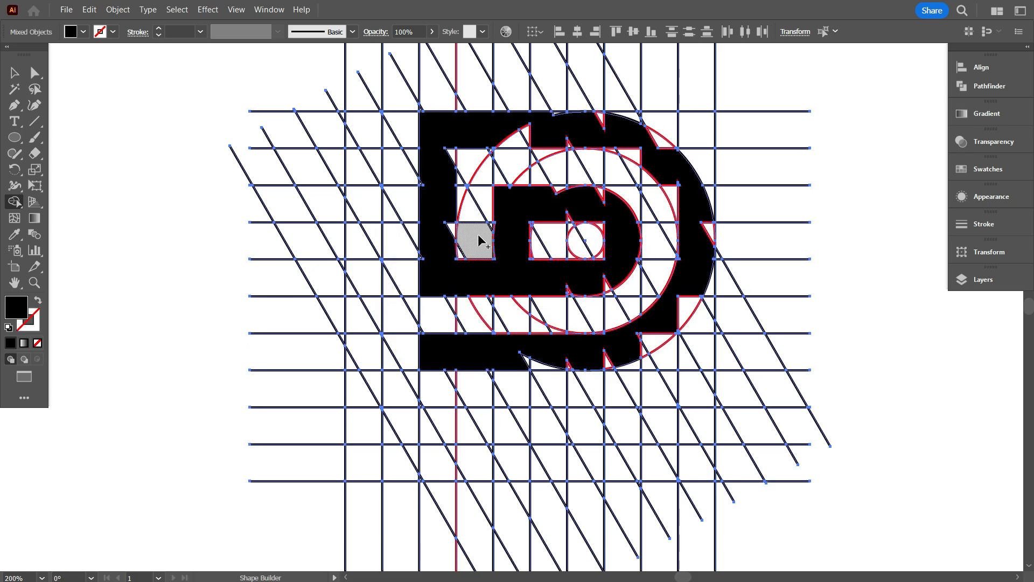
Merge the cells of the rectangular frame beneath the bowl and of the diagonal leg with its foot.
{"action": "mouse_move", "coordinate": [438, 262]}
{"action": "left_mouse_down"}
{"action": "mouse_move", "coordinate": [432, 359]}
{"action": "mouse_move", "coordinate": [498, 364]}
{"action": "mouse_move", "coordinate": [508, 363]}
{"action": "mouse_move", "coordinate": [515, 248]}
{"action": "left_mouse_up"}
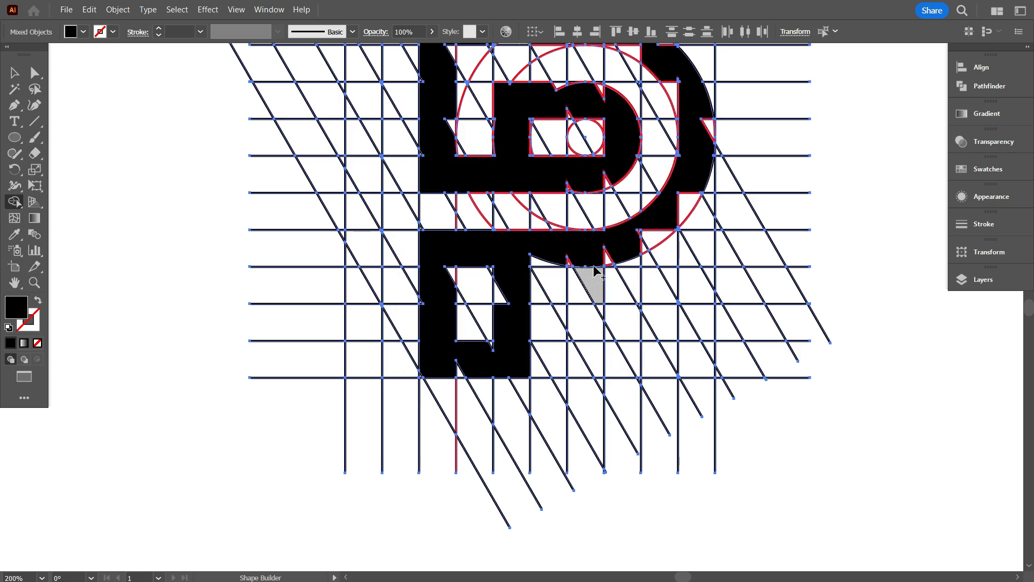
{"action": "scroll", "coordinate": [596, 271], "scroll_direction": "up", "scroll_amount": 2}
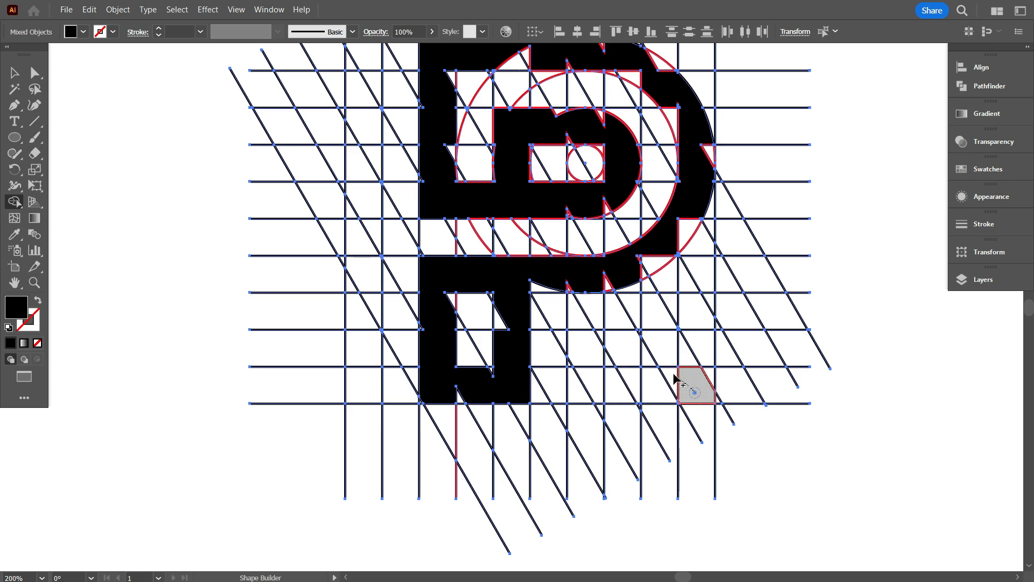
{"action": "mouse_move", "coordinate": [676, 379]}
{"action": "left_mouse_down"}
{"action": "mouse_move", "coordinate": [609, 270]}
{"action": "mouse_move", "coordinate": [577, 283]}
{"action": "mouse_move", "coordinate": [581, 349]}
{"action": "mouse_move", "coordinate": [605, 392]}
{"action": "mouse_move", "coordinate": [687, 397]}
{"action": "left_mouse_up"}
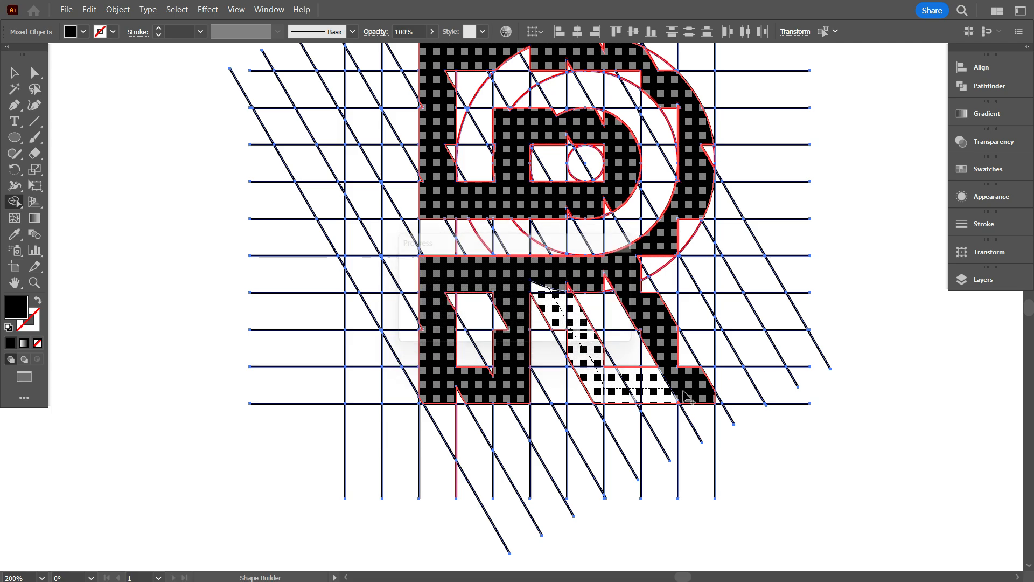
{"action": "scroll", "coordinate": [684, 397], "scroll_direction": "up", "scroll_amount": 5}
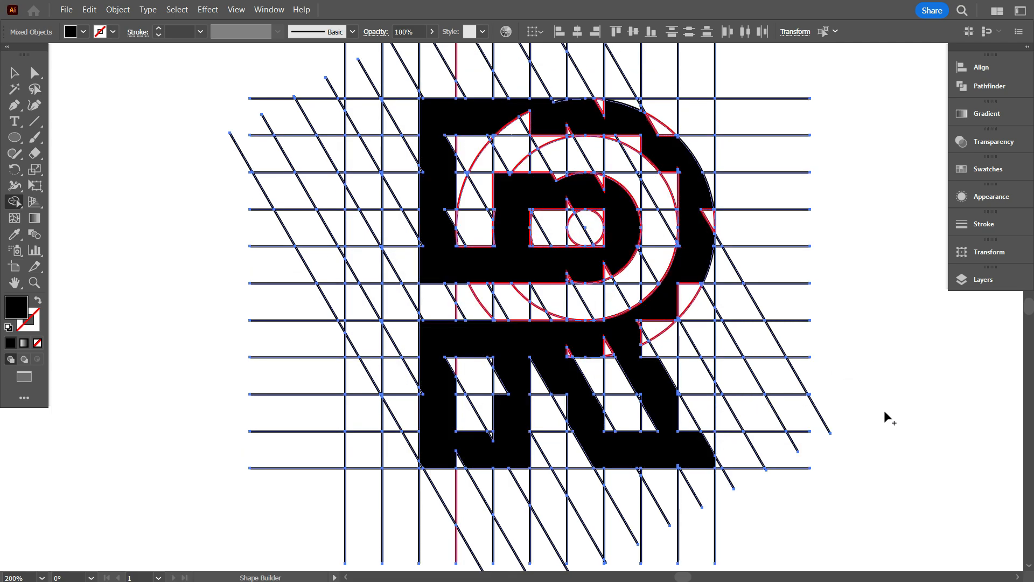
{"action": "scroll", "coordinate": [535, 397], "scroll_direction": "down", "scroll_amount": 2}
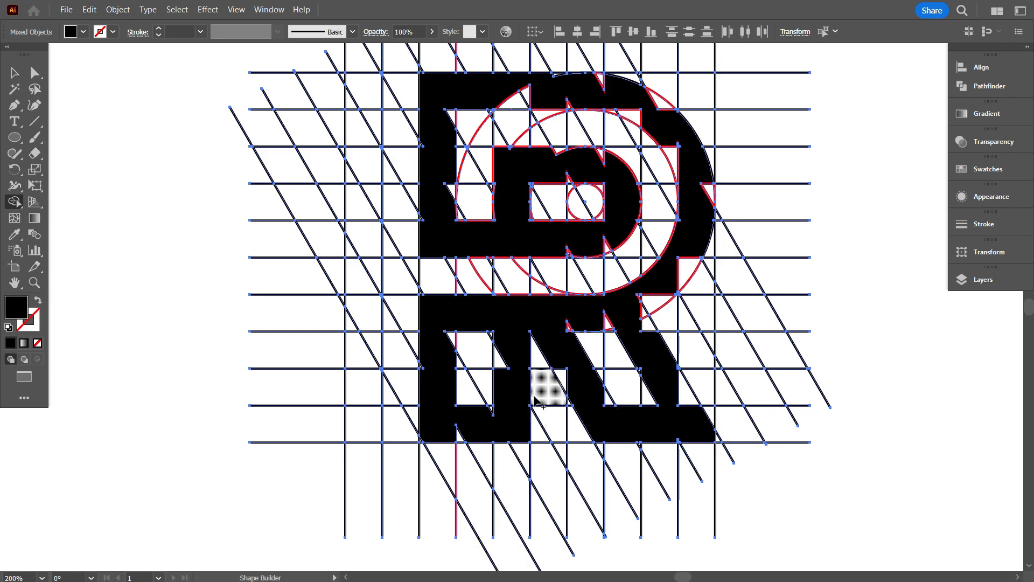
Merge the leftover triangular slivers along the base and lower inside corner of the rectangular frame.
{"action": "scroll", "coordinate": [534, 399], "scroll_direction": "up", "scroll_amount": 3}
{"action": "scroll", "coordinate": [469, 442], "scroll_direction": "up", "scroll_amount": 5}
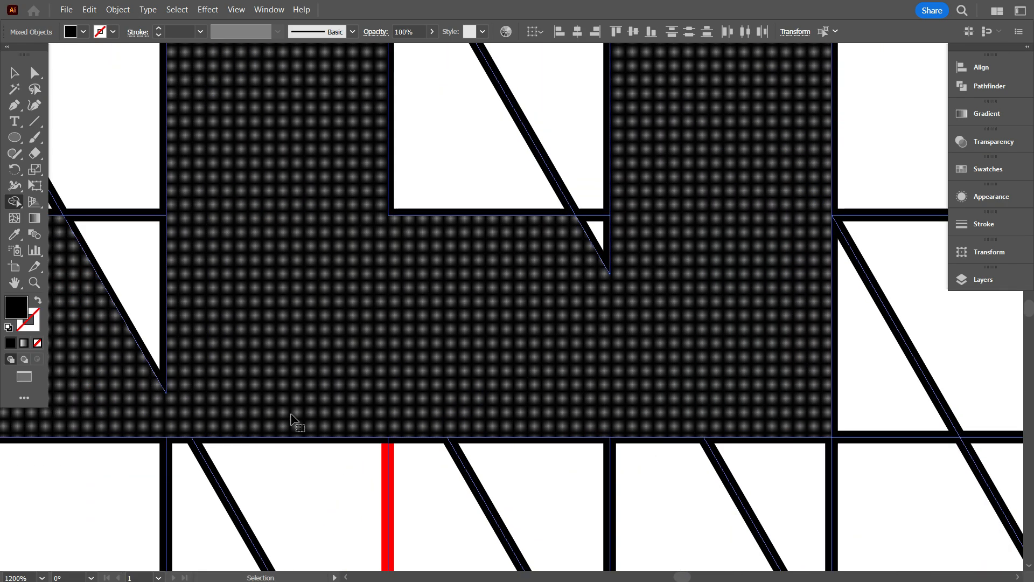
{"action": "mouse_move", "coordinate": [276, 403]}
{"action": "left_mouse_down"}
{"action": "mouse_move", "coordinate": [178, 423]}
{"action": "mouse_move", "coordinate": [584, 333]}
{"action": "left_mouse_up"}
{"action": "left_click_drag", "start_coordinate": [617, 271], "coordinate": [596, 231]}
{"action": "scroll", "coordinate": [492, 421], "scroll_direction": "up", "scroll_amount": 3}
{"action": "scroll", "coordinate": [492, 421], "scroll_direction": "down", "scroll_amount": 1}
{"action": "scroll", "coordinate": [539, 388], "scroll_direction": "up", "scroll_amount": 3}
{"action": "left_click_drag", "start_coordinate": [627, 318], "coordinate": [587, 232]}
{"action": "scroll", "coordinate": [409, 172], "scroll_direction": "up", "scroll_amount": 4}
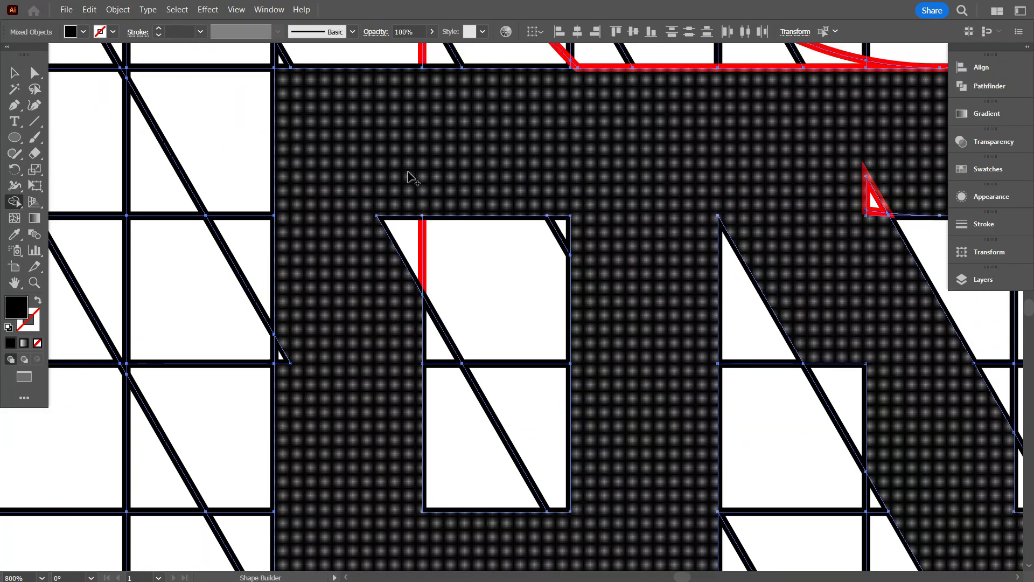
Merge the slivers at the upper-left corner of the frame's window and on the frame's outer left edge.
{"action": "left_click_drag", "start_coordinate": [406, 173], "coordinate": [405, 237]}
{"action": "left_click_drag", "start_coordinate": [371, 287], "coordinate": [279, 357]}
{"action": "scroll", "coordinate": [391, 342], "scroll_direction": "up", "scroll_amount": 2}
{"action": "scroll", "coordinate": [509, 294], "scroll_direction": "down", "scroll_amount": 1}
{"action": "scroll", "coordinate": [511, 295], "scroll_direction": "up", "scroll_amount": 1}
{"action": "scroll", "coordinate": [517, 297], "scroll_direction": "down", "scroll_amount": 2}
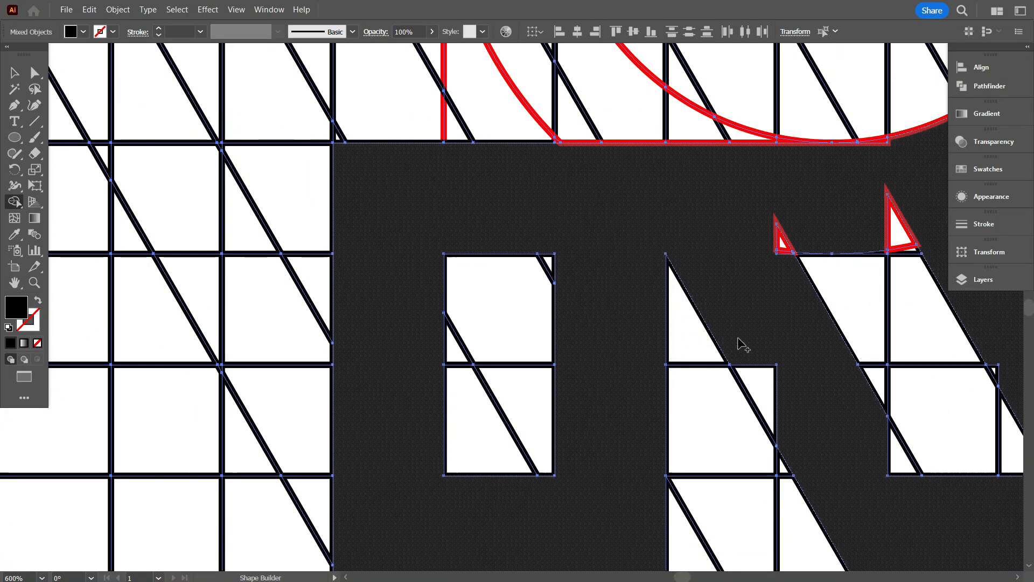
Merge the leftover pieces along the inner diagonal edges of the leg and where it joins the band above.
{"action": "left_click_drag", "start_coordinate": [741, 345], "coordinate": [761, 390]}
{"action": "left_click_drag", "start_coordinate": [816, 441], "coordinate": [496, 437]}
{"action": "left_click_drag", "start_coordinate": [578, 232], "coordinate": [463, 244]}
{"action": "scroll", "coordinate": [476, 285], "scroll_direction": "down", "scroll_amount": 3}
{"action": "mouse_move", "coordinate": [462, 181]}
{"action": "left_mouse_down"}
{"action": "mouse_move", "coordinate": [488, 295]}
{"action": "mouse_move", "coordinate": [544, 398]}
{"action": "mouse_move", "coordinate": [583, 436]}
{"action": "mouse_move", "coordinate": [504, 262]}
{"action": "mouse_move", "coordinate": [463, 312]}
{"action": "mouse_move", "coordinate": [372, 327]}
{"action": "left_mouse_up"}
{"action": "scroll", "coordinate": [646, 377], "scroll_direction": "down", "scroll_amount": 1}
{"action": "scroll", "coordinate": [512, 226], "scroll_direction": "up", "scroll_amount": 1}
{"action": "scroll", "coordinate": [484, 203], "scroll_direction": "up", "scroll_amount": 5}
{"action": "scroll", "coordinate": [370, 329], "scroll_direction": "down", "scroll_amount": 6}
{"action": "left_click_drag", "start_coordinate": [562, 225], "coordinate": [501, 295]}
{"action": "left_click_drag", "start_coordinate": [534, 243], "coordinate": [527, 272]}
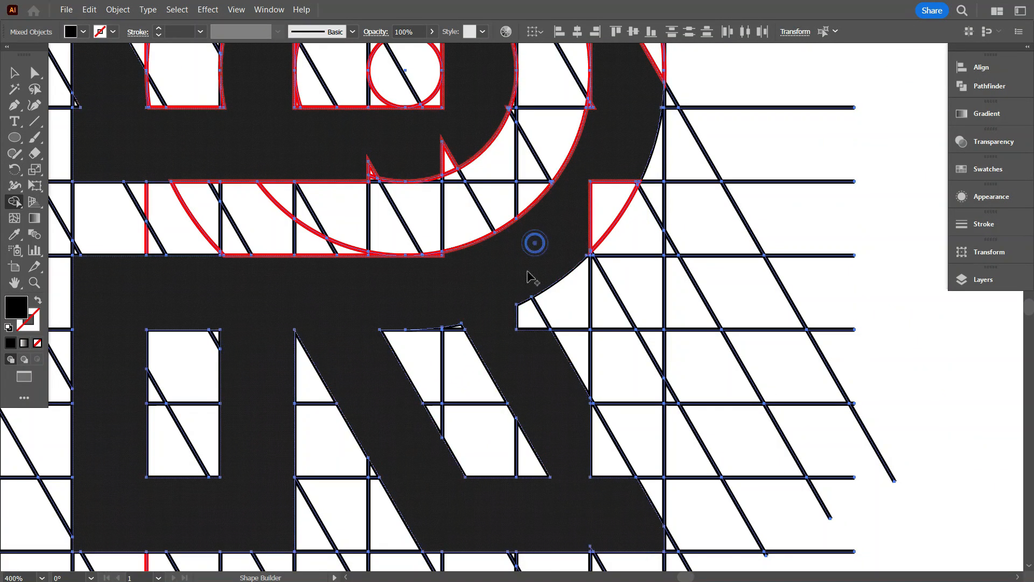
Merge the gap in the bowl's lower-right curve and the slivers along the leg's outer edge and foot.
{"action": "scroll", "coordinate": [531, 269], "scroll_direction": "up", "scroll_amount": 1}
{"action": "left_click_drag", "start_coordinate": [618, 198], "coordinate": [593, 277]}
{"action": "scroll", "coordinate": [587, 286], "scroll_direction": "down", "scroll_amount": 4}
{"action": "left_click_drag", "start_coordinate": [568, 321], "coordinate": [604, 335]}
{"action": "scroll", "coordinate": [659, 410], "scroll_direction": "up", "scroll_amount": 2}
{"action": "left_click_drag", "start_coordinate": [658, 411], "coordinate": [679, 427]}
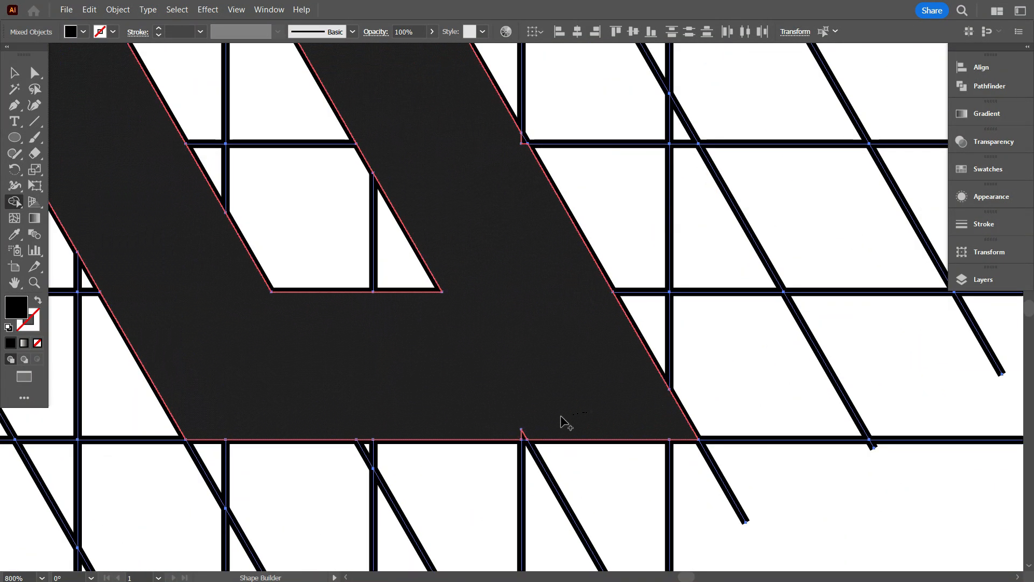
{"action": "left_click_drag", "start_coordinate": [561, 417], "coordinate": [524, 435]}
Trim the tiny pieces protruding past the leg's outer edge and the bowl's lower-right outer curve.
{"action": "scroll", "coordinate": [571, 422], "scroll_direction": "up", "scroll_amount": 1}
{"action": "scroll", "coordinate": [571, 421], "scroll_direction": "down", "scroll_amount": 2}
{"action": "scroll", "coordinate": [527, 308], "scroll_direction": "up", "scroll_amount": 4}
{"action": "mouse_move", "coordinate": [554, 291]}
{"action": "left_mouse_down"}
{"action": "mouse_move", "coordinate": [619, 309]}
{"action": "mouse_move", "coordinate": [632, 328]}
{"action": "mouse_move", "coordinate": [582, 364]}
{"action": "left_mouse_up"}
{"action": "scroll", "coordinate": [632, 345], "scroll_direction": "down", "scroll_amount": 4}
{"action": "scroll", "coordinate": [577, 216], "scroll_direction": "up", "scroll_amount": 2}
{"action": "scroll", "coordinate": [620, 302], "scroll_direction": "up", "scroll_amount": 1}
{"action": "scroll", "coordinate": [672, 213], "scroll_direction": "up", "scroll_amount": 2}
{"action": "mouse_move", "coordinate": [703, 234]}
{"action": "left_mouse_down"}
{"action": "mouse_move", "coordinate": [682, 300]}
{"action": "mouse_move", "coordinate": [729, 265]}
{"action": "left_mouse_up"}
{"action": "scroll", "coordinate": [754, 342], "scroll_direction": "up", "scroll_amount": 2}
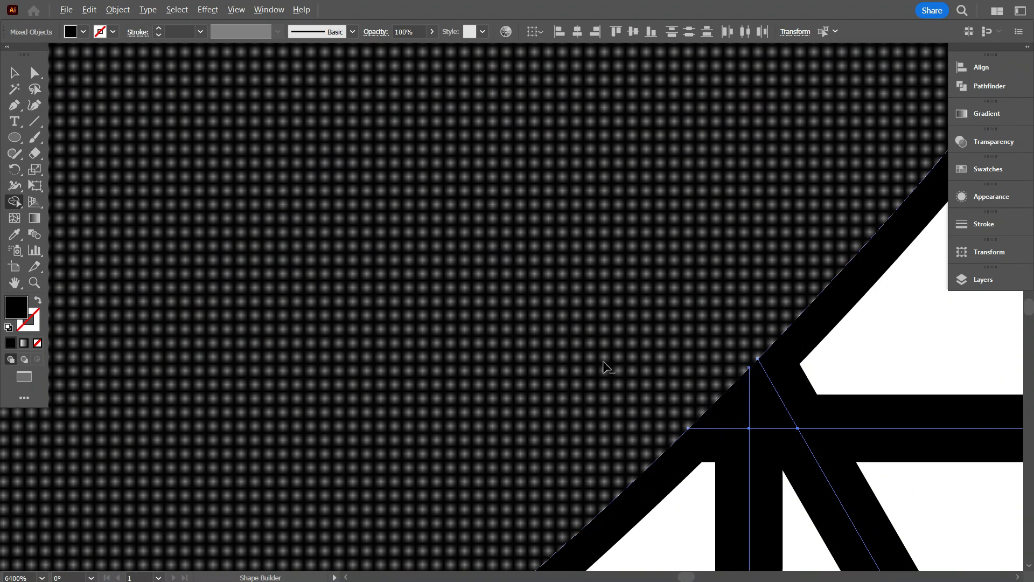
Clean up the sliver on the outer band's lower inner curve and merge the notches along the inner loop's lower edge.
{"action": "scroll", "coordinate": [600, 363], "scroll_direction": "down", "scroll_amount": 3}
{"action": "scroll", "coordinate": [399, 435], "scroll_direction": "up", "scroll_amount": 2}
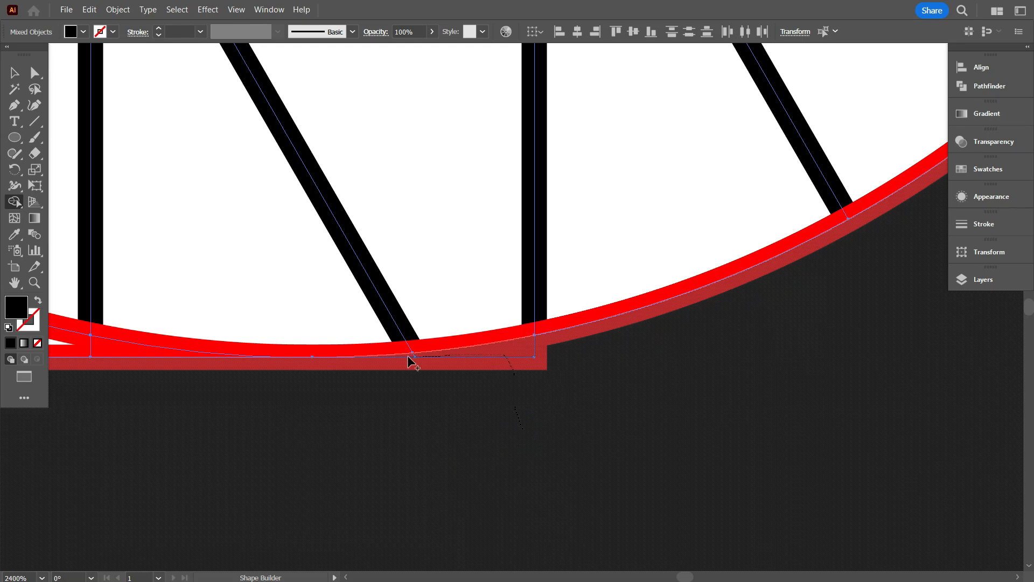
{"action": "scroll", "coordinate": [412, 362], "scroll_direction": "down", "scroll_amount": 3}
{"action": "scroll", "coordinate": [525, 347], "scroll_direction": "up", "scroll_amount": 2}
{"action": "left_click_drag", "start_coordinate": [595, 388], "coordinate": [598, 390]}
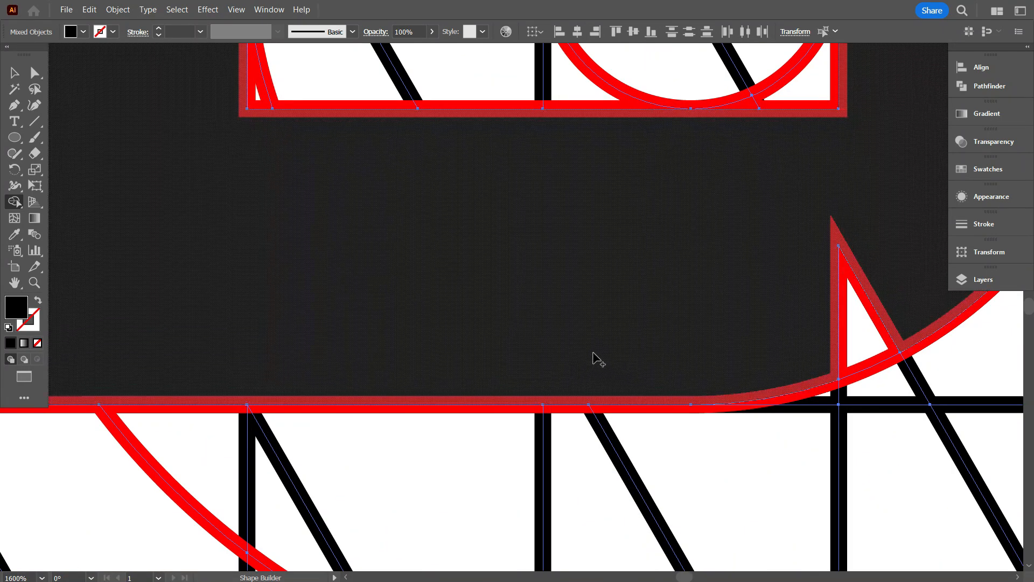
{"action": "scroll", "coordinate": [597, 344], "scroll_direction": "down", "scroll_amount": 1}
{"action": "left_click_drag", "start_coordinate": [639, 318], "coordinate": [780, 277]}
{"action": "scroll", "coordinate": [566, 318], "scroll_direction": "down", "scroll_amount": 3}
{"action": "scroll", "coordinate": [627, 315], "scroll_direction": "up", "scroll_amount": 3}
Round the right end of the inner loop's opening by merging the corner pieces outside the smallest circle.
{"action": "left_click_drag", "start_coordinate": [628, 237], "coordinate": [650, 323]}
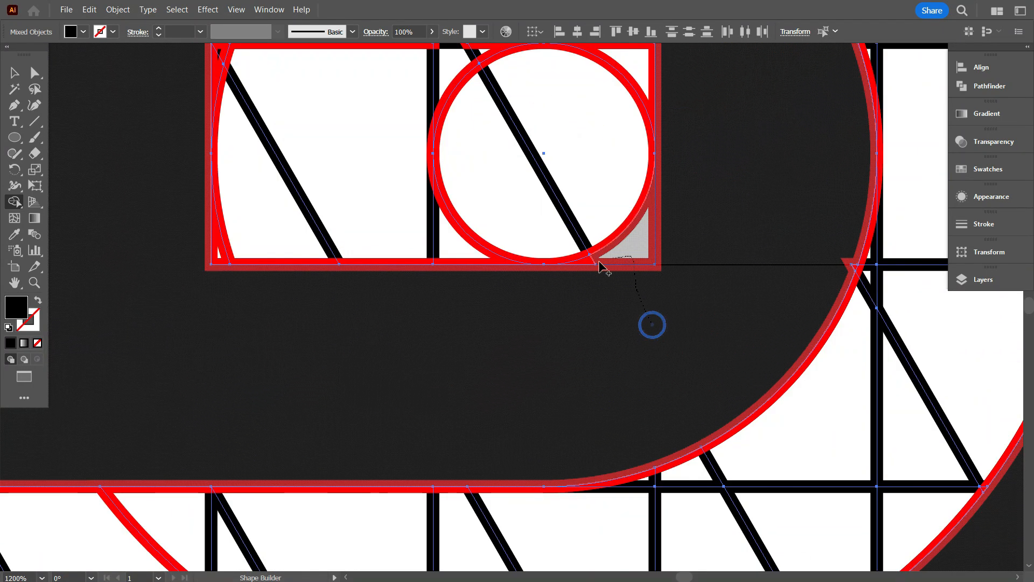
{"action": "scroll", "coordinate": [662, 244], "scroll_direction": "up", "scroll_amount": 4}
{"action": "left_click_drag", "start_coordinate": [496, 198], "coordinate": [442, 224]}
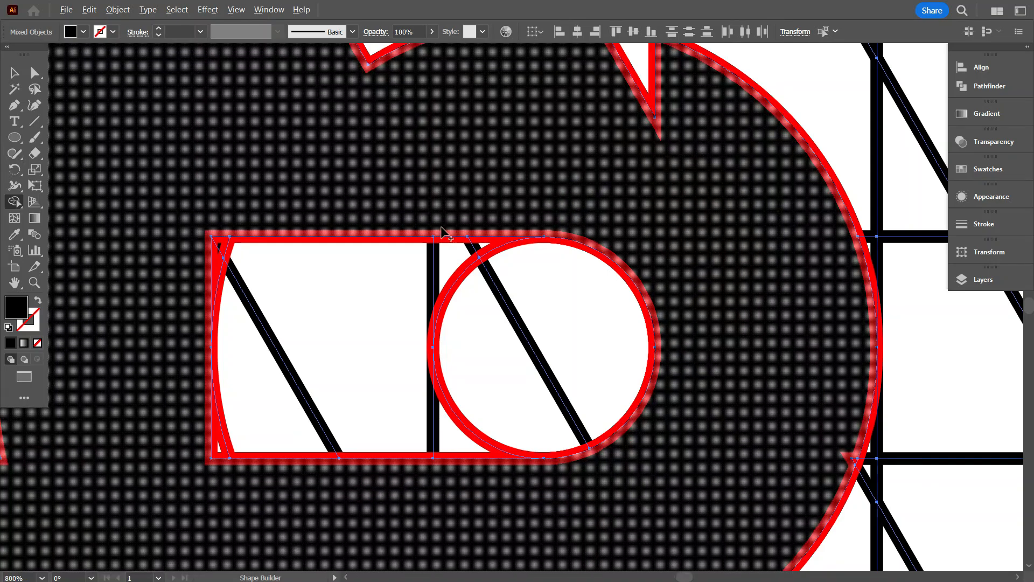
Merge the slivers along the sides of the channel between the left stem and the inner loop.
{"action": "scroll", "coordinate": [439, 225], "scroll_direction": "down", "scroll_amount": 3}
{"action": "scroll", "coordinate": [111, 314], "scroll_direction": "up", "scroll_amount": 2}
{"action": "mouse_move", "coordinate": [125, 322]}
{"action": "left_mouse_down"}
{"action": "mouse_move", "coordinate": [294, 335]}
{"action": "mouse_move", "coordinate": [271, 274]}
{"action": "left_mouse_up"}
{"action": "scroll", "coordinate": [295, 337], "scroll_direction": "up", "scroll_amount": 1}
{"action": "scroll", "coordinate": [399, 242], "scroll_direction": "up", "scroll_amount": 3}
{"action": "left_click_drag", "start_coordinate": [441, 169], "coordinate": [463, 267]}
{"action": "scroll", "coordinate": [434, 380], "scroll_direction": "up", "scroll_amount": 1}
{"action": "scroll", "coordinate": [437, 383], "scroll_direction": "down", "scroll_amount": 1}
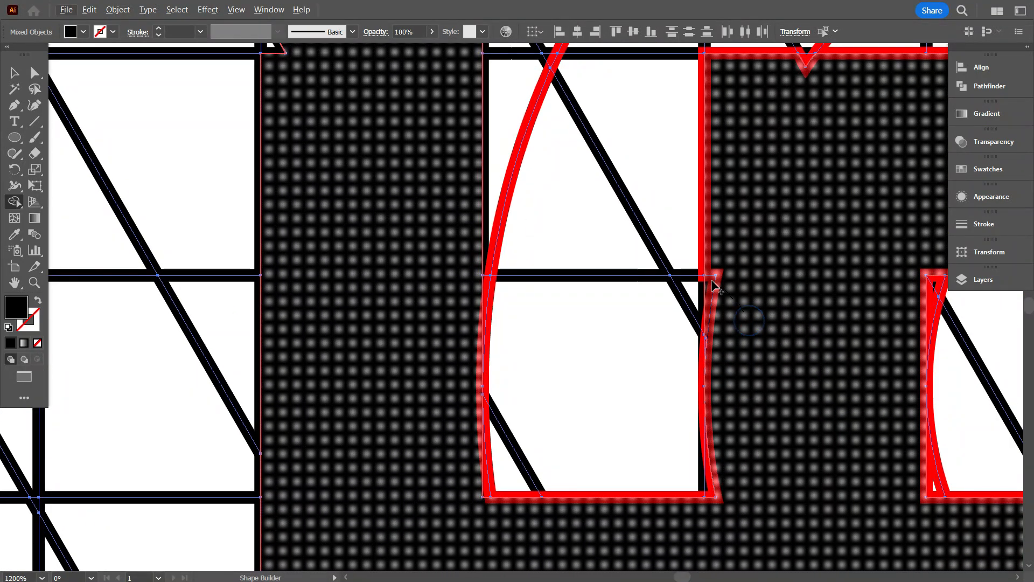
{"action": "scroll", "coordinate": [474, 442], "scroll_direction": "down", "scroll_amount": 3}
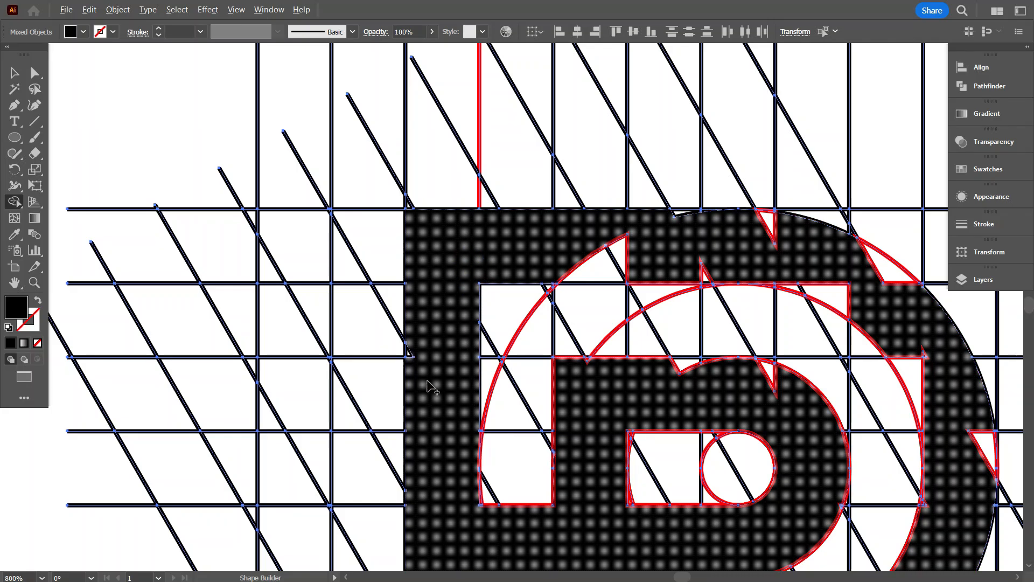
Merge the sliver on the stem's outer left edge and the leftover gaps in the top horizontal band.
{"action": "scroll", "coordinate": [428, 381], "scroll_direction": "up", "scroll_amount": 2}
{"action": "left_click_drag", "start_coordinate": [429, 380], "coordinate": [393, 339]}
{"action": "scroll", "coordinate": [395, 340], "scroll_direction": "down", "scroll_amount": 2}
{"action": "scroll", "coordinate": [573, 246], "scroll_direction": "up", "scroll_amount": 1}
{"action": "mouse_move", "coordinate": [684, 229]}
{"action": "left_mouse_down"}
{"action": "mouse_move", "coordinate": [502, 250]}
{"action": "mouse_move", "coordinate": [770, 249]}
{"action": "mouse_move", "coordinate": [749, 265]}
{"action": "left_mouse_up"}
{"action": "left_click_drag", "start_coordinate": [843, 188], "coordinate": [797, 207]}
{"action": "left_click_drag", "start_coordinate": [781, 203], "coordinate": [710, 169]}
{"action": "scroll", "coordinate": [801, 189], "scroll_direction": "up", "scroll_amount": 3}
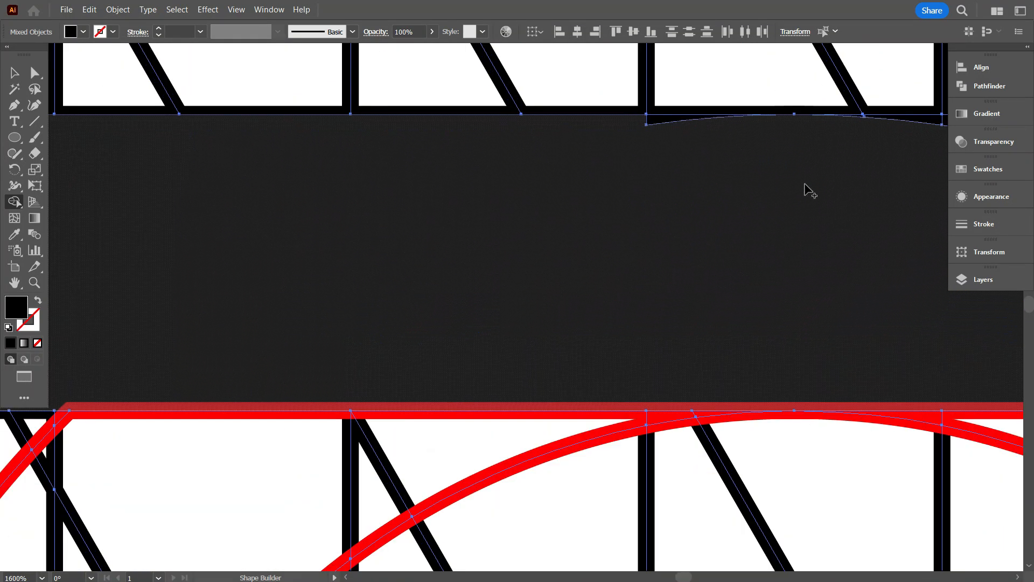
{"action": "left_click", "coordinate": [658, 126]}
Merge the remaining gaps in the upper-right curve of the outer band.
{"action": "scroll", "coordinate": [577, 249], "scroll_direction": "down", "scroll_amount": 5}
{"action": "scroll", "coordinate": [706, 318], "scroll_direction": "up", "scroll_amount": 3}
{"action": "left_click_drag", "start_coordinate": [485, 243], "coordinate": [530, 294]}
{"action": "mouse_move", "coordinate": [540, 286]}
{"action": "left_mouse_down"}
{"action": "mouse_move", "coordinate": [451, 276]}
{"action": "mouse_move", "coordinate": [416, 322]}
{"action": "left_mouse_up"}
{"action": "scroll", "coordinate": [379, 179], "scroll_direction": "up", "scroll_amount": 1}
{"action": "scroll", "coordinate": [341, 297], "scroll_direction": "down", "scroll_amount": 3}
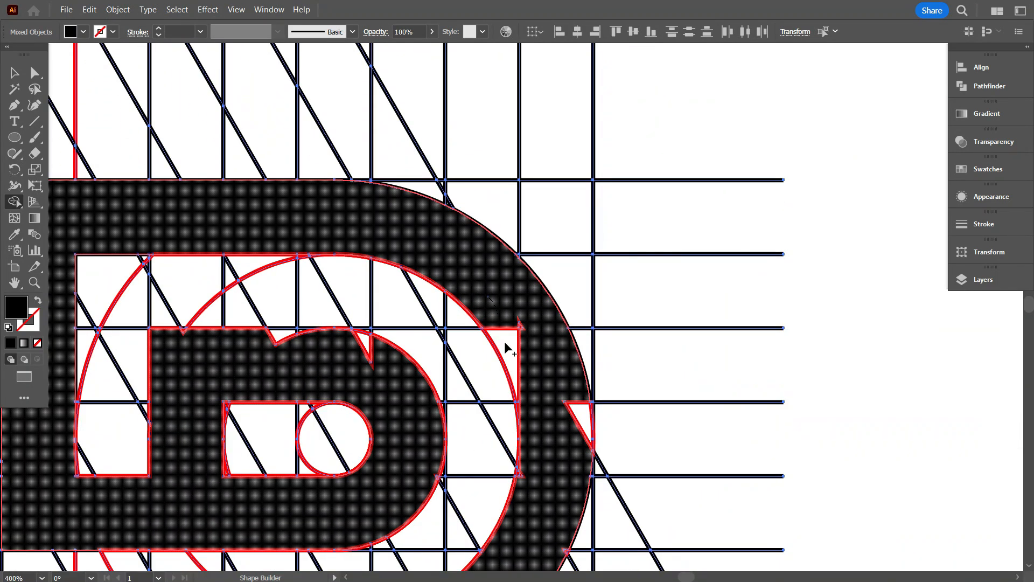
Merge the notches on the inner and outer edges of the outer band's right side.
{"action": "left_click_drag", "start_coordinate": [504, 341], "coordinate": [513, 313]}
{"action": "left_click_drag", "start_coordinate": [512, 307], "coordinate": [524, 342]}
{"action": "left_click_drag", "start_coordinate": [543, 348], "coordinate": [570, 416]}
{"action": "scroll", "coordinate": [557, 414], "scroll_direction": "down", "scroll_amount": 3}
{"action": "scroll", "coordinate": [533, 404], "scroll_direction": "up", "scroll_amount": 2}
{"action": "left_click_drag", "start_coordinate": [526, 360], "coordinate": [514, 335]}
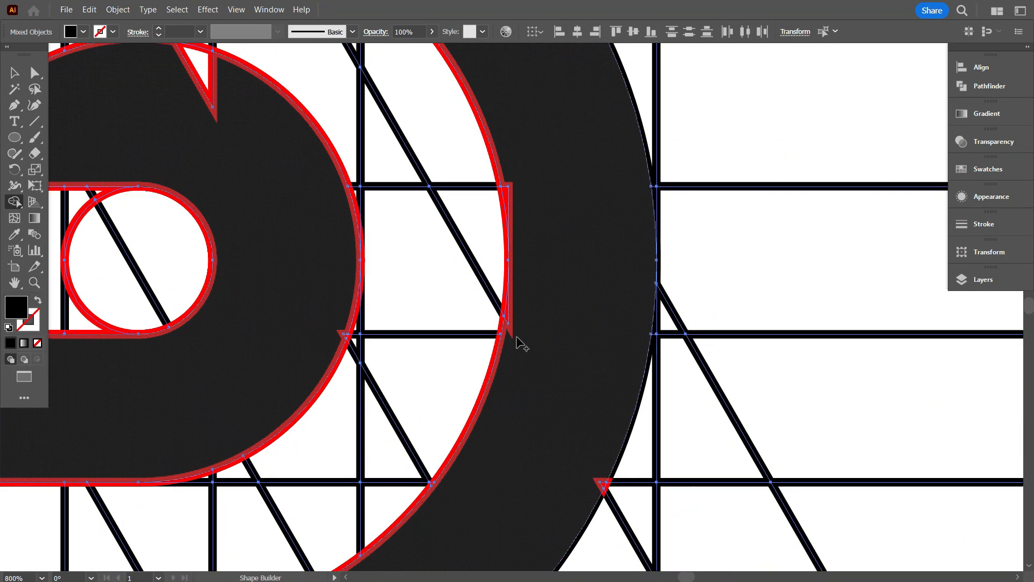
Merge the thin sliver between the outer band's right inner curve and the adjoining vertical grid line.
{"action": "scroll", "coordinate": [511, 342], "scroll_direction": "up", "scroll_amount": 4}
{"action": "left_click_drag", "start_coordinate": [507, 233], "coordinate": [519, 336]}
{"action": "scroll", "coordinate": [539, 348], "scroll_direction": "down", "scroll_amount": 4}
{"action": "scroll", "coordinate": [554, 250], "scroll_direction": "up", "scroll_amount": 1}
{"action": "left_click_drag", "start_coordinate": [531, 157], "coordinate": [525, 145]}
{"action": "scroll", "coordinate": [661, 215], "scroll_direction": "down", "scroll_amount": 2}
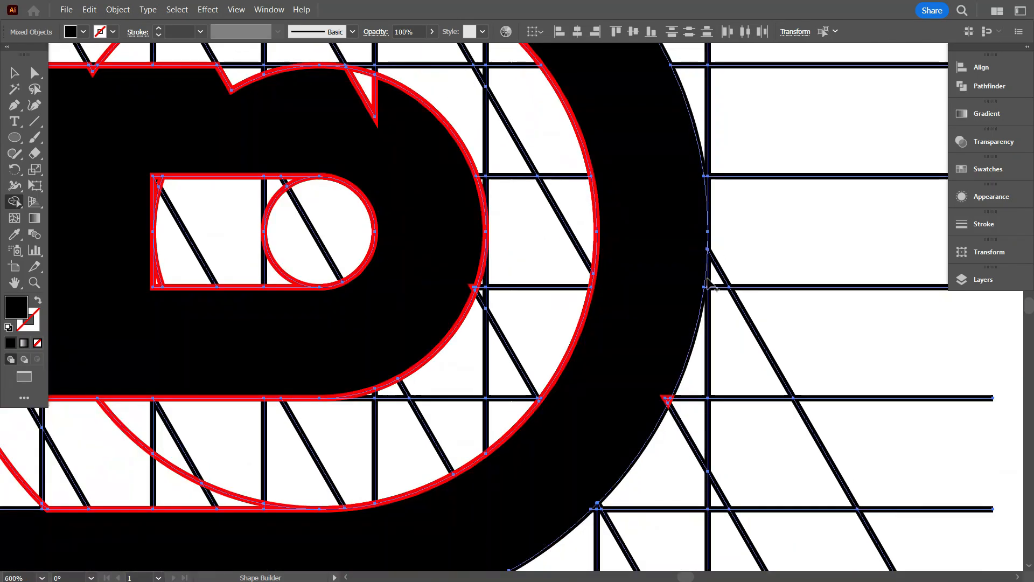
Trim the small red triangle protruding from the outer band's lower-right outer curve.
{"action": "scroll", "coordinate": [660, 220], "scroll_direction": "down", "scroll_amount": 3}
{"action": "scroll", "coordinate": [657, 232], "scroll_direction": "up", "scroll_amount": 4}
{"action": "left_click_drag", "start_coordinate": [653, 237], "coordinate": [684, 183]}
{"action": "scroll", "coordinate": [700, 221], "scroll_direction": "down", "scroll_amount": 4}
{"action": "scroll", "coordinate": [676, 310], "scroll_direction": "down", "scroll_amount": 2}
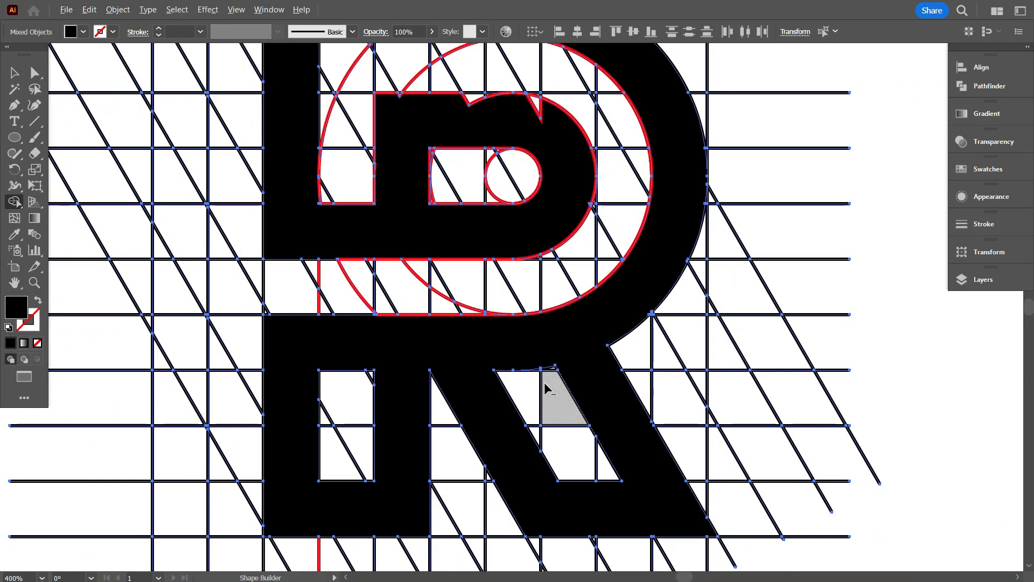
Merge the notches along the top edge and upper curve of the inner loop.
{"action": "scroll", "coordinate": [543, 377], "scroll_direction": "up", "scroll_amount": 4}
{"action": "scroll", "coordinate": [517, 280], "scroll_direction": "up", "scroll_amount": 4}
{"action": "scroll", "coordinate": [353, 184], "scroll_direction": "up", "scroll_amount": 3}
{"action": "left_click_drag", "start_coordinate": [397, 184], "coordinate": [351, 132]}
{"action": "left_click_drag", "start_coordinate": [426, 182], "coordinate": [705, 136]}
{"action": "scroll", "coordinate": [625, 215], "scroll_direction": "down", "scroll_amount": 3}
{"action": "left_click_drag", "start_coordinate": [697, 202], "coordinate": [715, 198]}
{"action": "scroll", "coordinate": [640, 290], "scroll_direction": "down", "scroll_amount": 2}
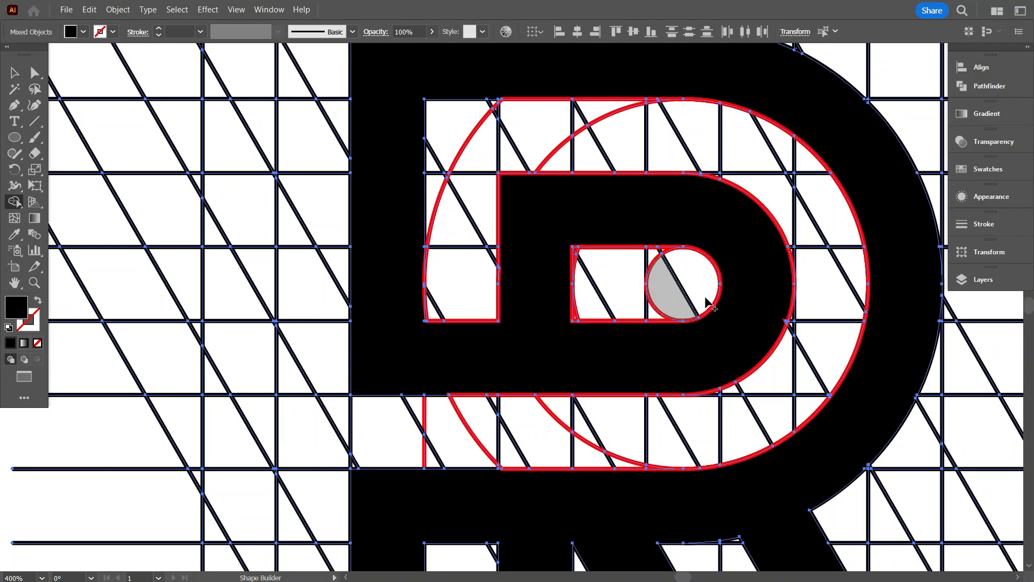
Trim the tiny triangle protruding from the inner loop's right curve.
{"action": "scroll", "coordinate": [767, 264], "scroll_direction": "up", "scroll_amount": 4}
{"action": "left_click_drag", "start_coordinate": [844, 343], "coordinate": [847, 346]}
{"action": "scroll", "coordinate": [777, 342], "scroll_direction": "down", "scroll_amount": 3}
{"action": "scroll", "coordinate": [619, 296], "scroll_direction": "down", "scroll_amount": 3}
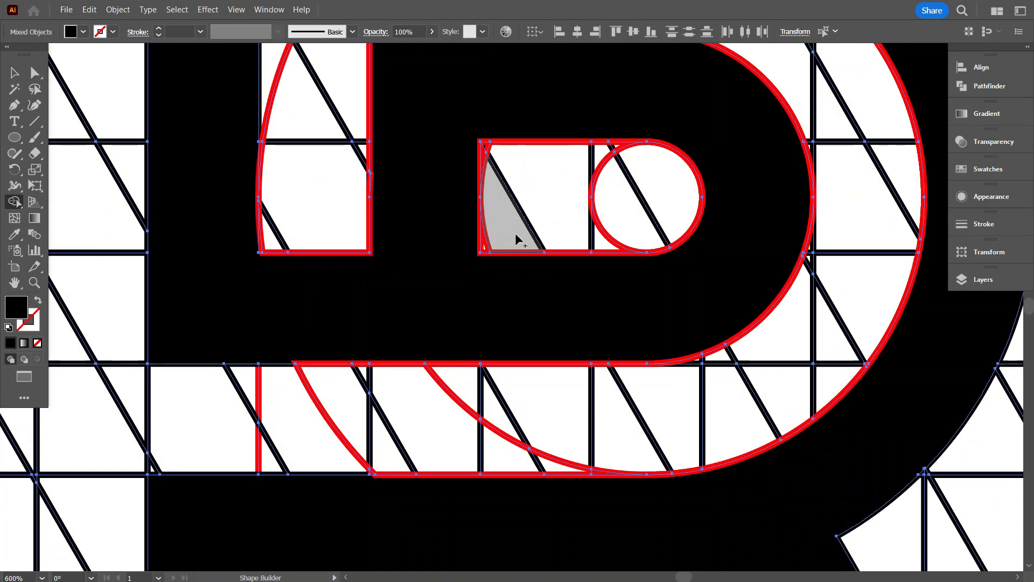
Trim the sliver on the right edge of the vertical inner slot and merge the sliver along its left curve into the letter.
{"action": "scroll", "coordinate": [474, 232], "scroll_direction": "up", "scroll_amount": 6}
{"action": "scroll", "coordinate": [379, 332], "scroll_direction": "up", "scroll_amount": 4}
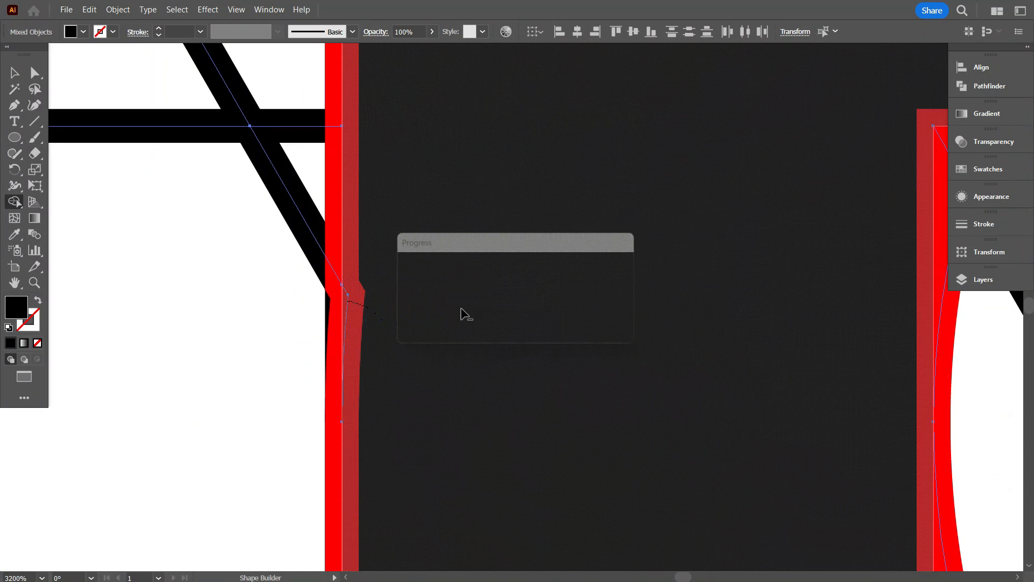
{"action": "scroll", "coordinate": [295, 339], "scroll_direction": "down", "scroll_amount": 5}
{"action": "scroll", "coordinate": [272, 367], "scroll_direction": "up", "scroll_amount": 3}
{"action": "scroll", "coordinate": [272, 366], "scroll_direction": "up", "scroll_amount": 1}
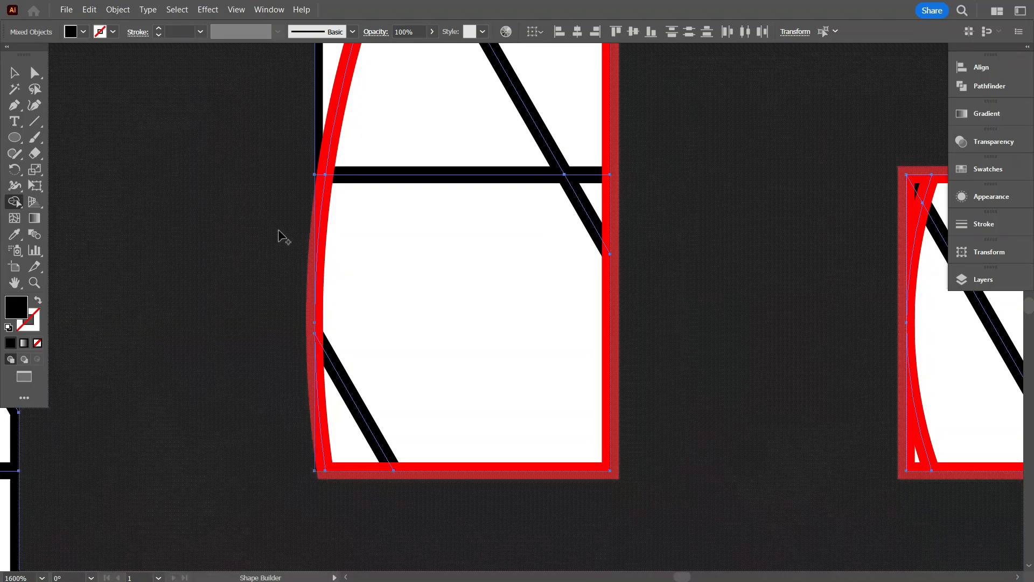
{"action": "left_click", "coordinate": [289, 245]}
{"action": "scroll", "coordinate": [458, 318], "scroll_direction": "down", "scroll_amount": 8}
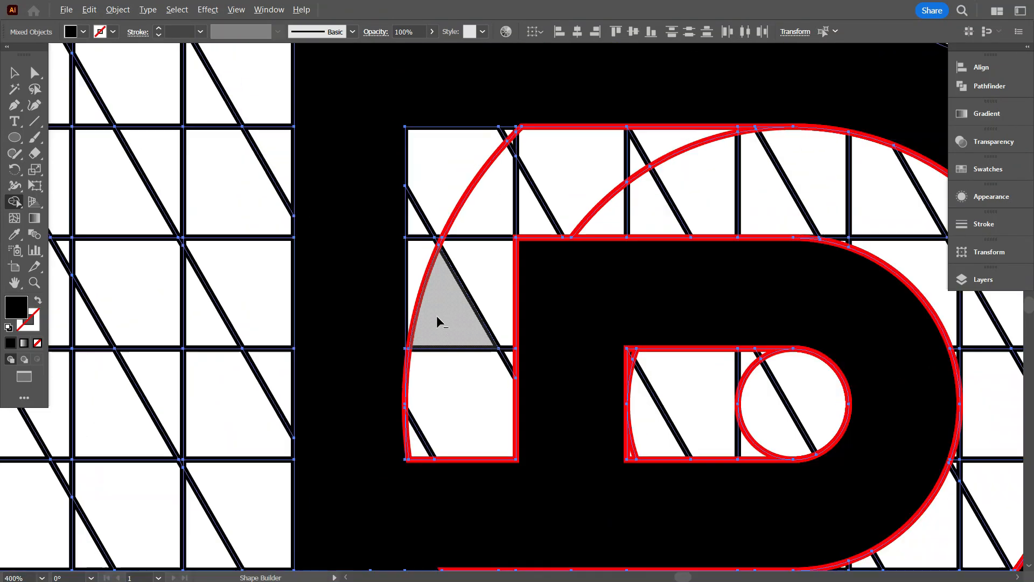
{"action": "scroll", "coordinate": [577, 190], "scroll_direction": "down", "scroll_amount": 2}
{"action": "scroll", "coordinate": [577, 189], "scroll_direction": "down", "scroll_amount": 1}
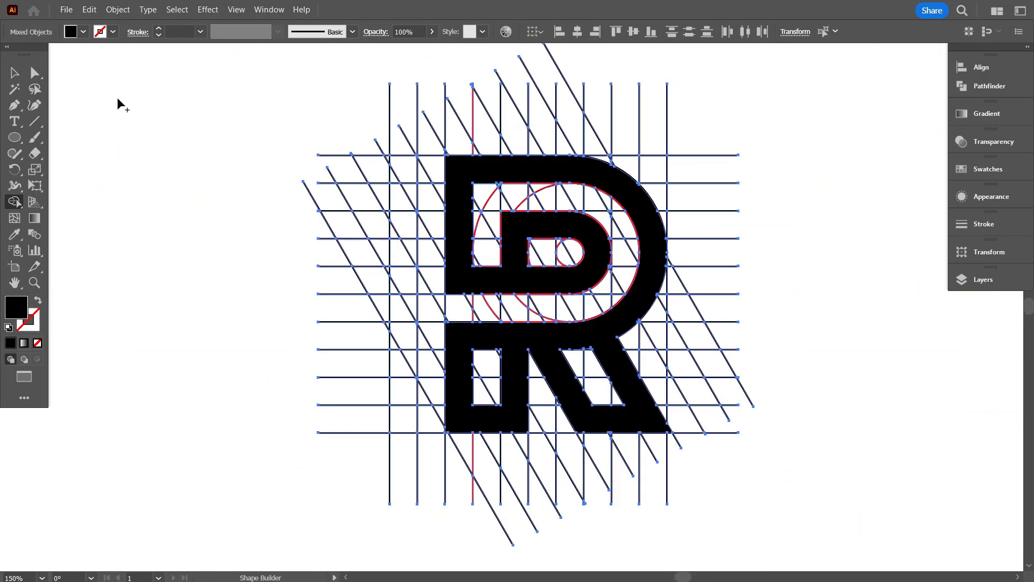
Move the merged black R shape off the construction grid to the empty area on its left.
{"action": "left_click", "coordinate": [20, 74]}
{"action": "left_click", "coordinate": [135, 203]}
{"action": "left_click", "coordinate": [456, 279]}
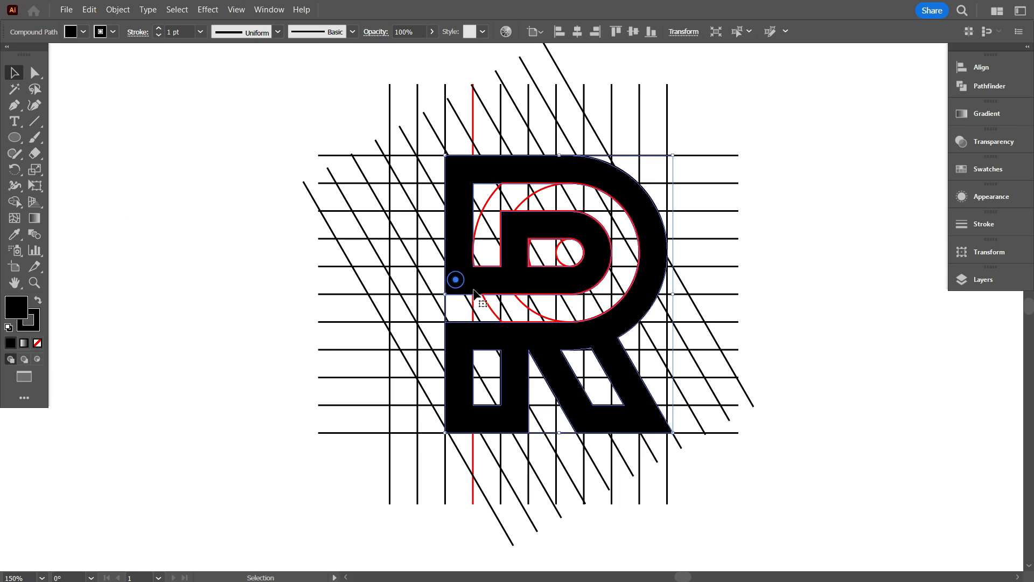
{"action": "scroll", "coordinate": [553, 299], "scroll_direction": "down", "scroll_amount": 1}
{"action": "left_click_drag", "start_coordinate": [549, 330], "coordinate": [273, 311]}
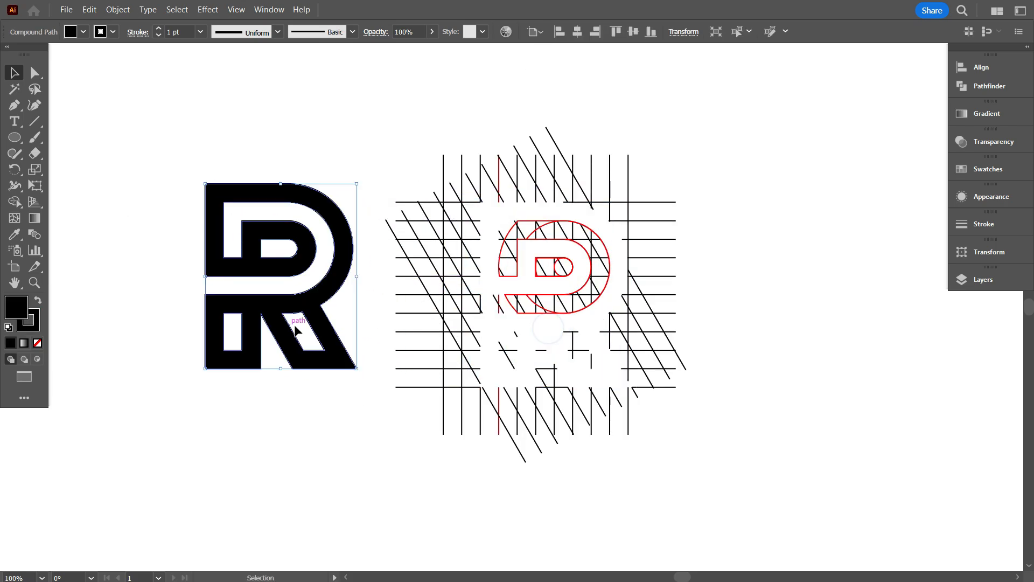
Delete all the leftover grid lines and red circles beside the R shape.
{"action": "left_click", "coordinate": [376, 152]}
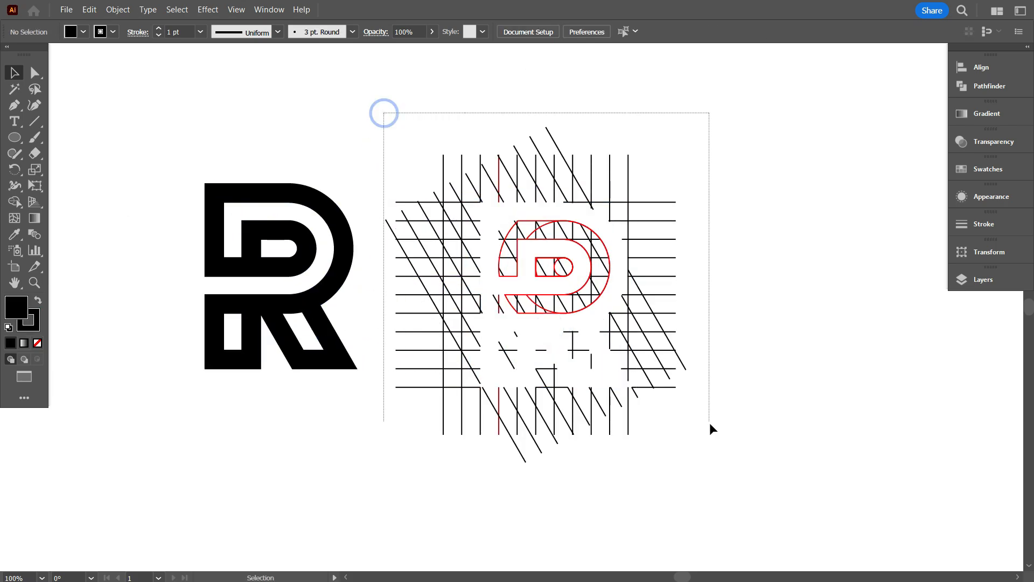
{"action": "left_click_drag", "start_coordinate": [710, 424], "coordinate": [712, 429]}
{"action": "key", "text": "Delete"}
Move the R logo back to the middle of the canvas and remove its stroke.
{"action": "left_click_drag", "start_coordinate": [586, 404], "coordinate": [544, 287]}
{"action": "scroll", "coordinate": [538, 306], "scroll_direction": "up", "scroll_amount": 1}
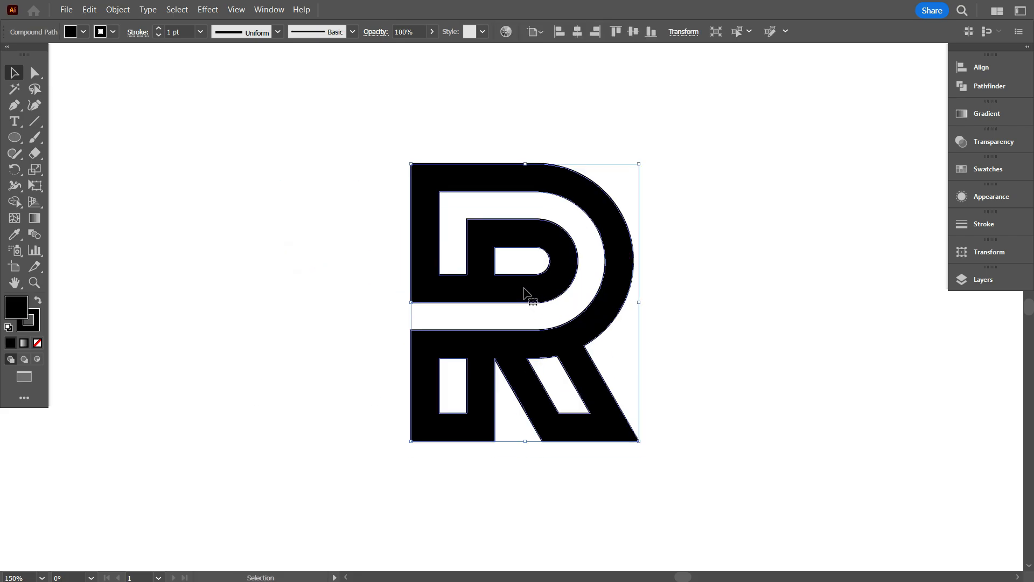
{"action": "scroll", "coordinate": [527, 293], "scroll_direction": "up", "scroll_amount": 1}
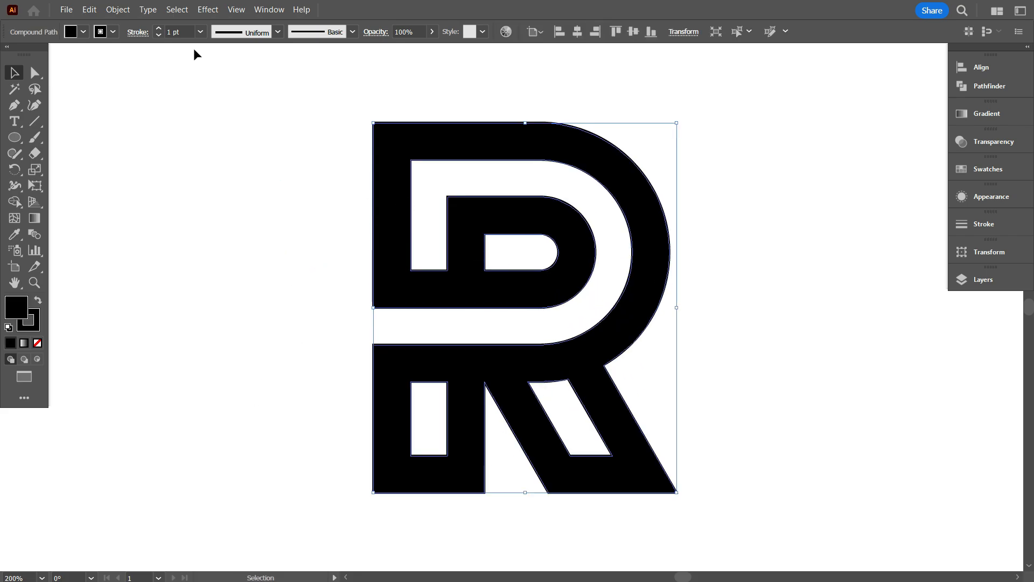
{"action": "left_click", "coordinate": [224, 177]}
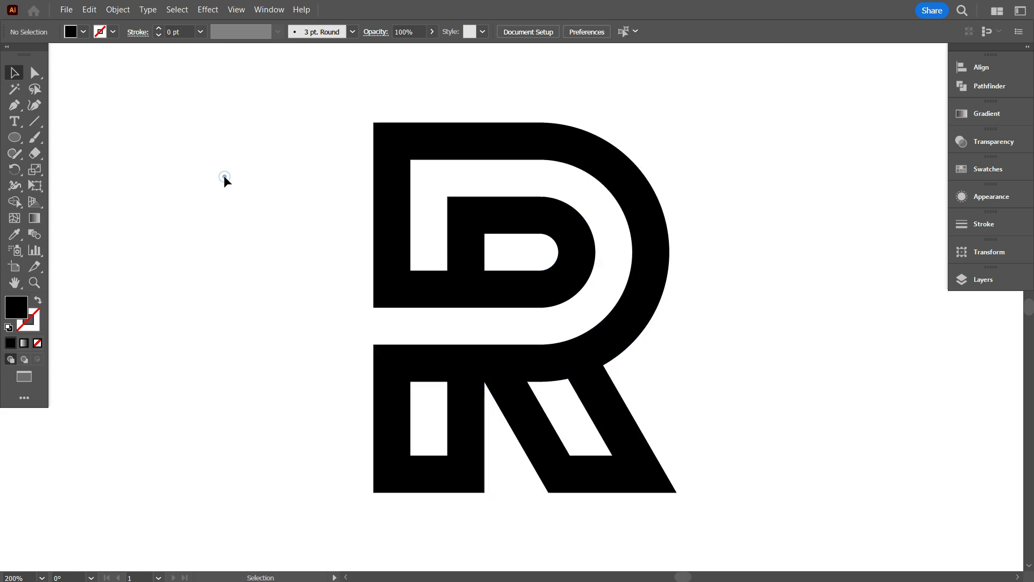
{"action": "scroll", "coordinate": [643, 331], "scroll_direction": "down", "scroll_amount": 1}
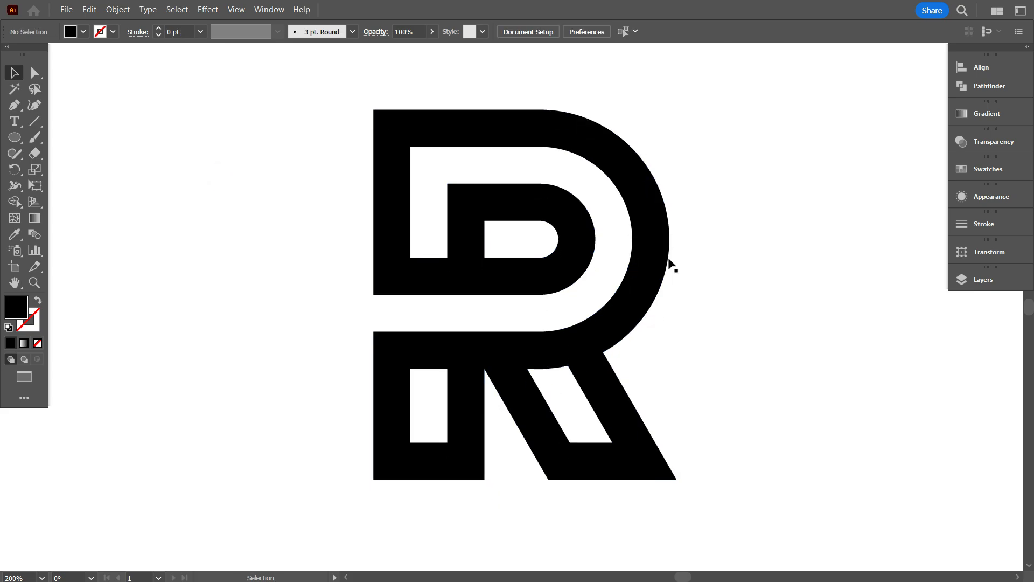
{"action": "scroll", "coordinate": [448, 323], "scroll_direction": "down", "scroll_amount": 1}
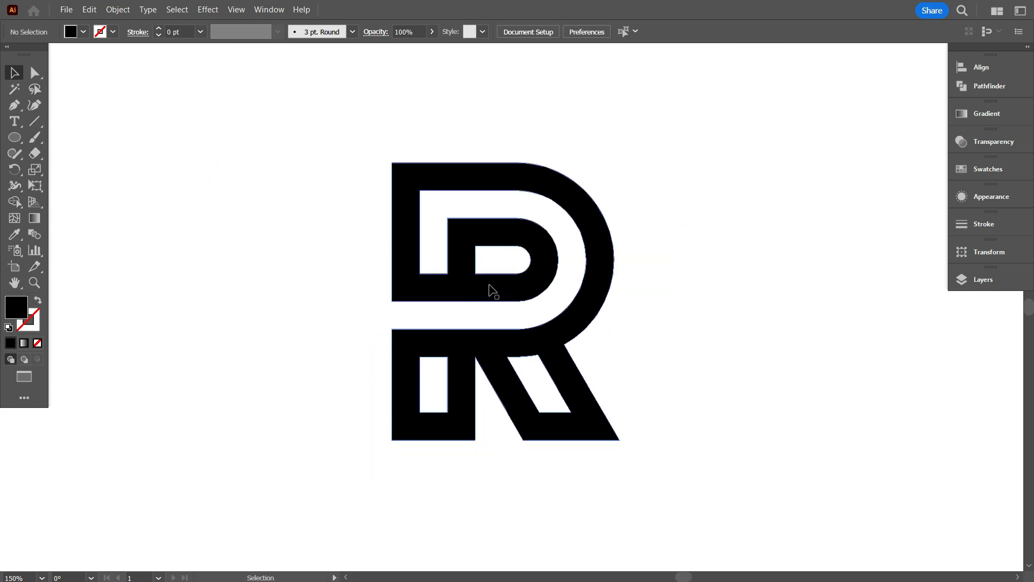
{"action": "scroll", "coordinate": [490, 289], "scroll_direction": "down", "scroll_amount": 1}
{"action": "left_click_drag", "start_coordinate": [425, 333], "coordinate": [447, 336]}
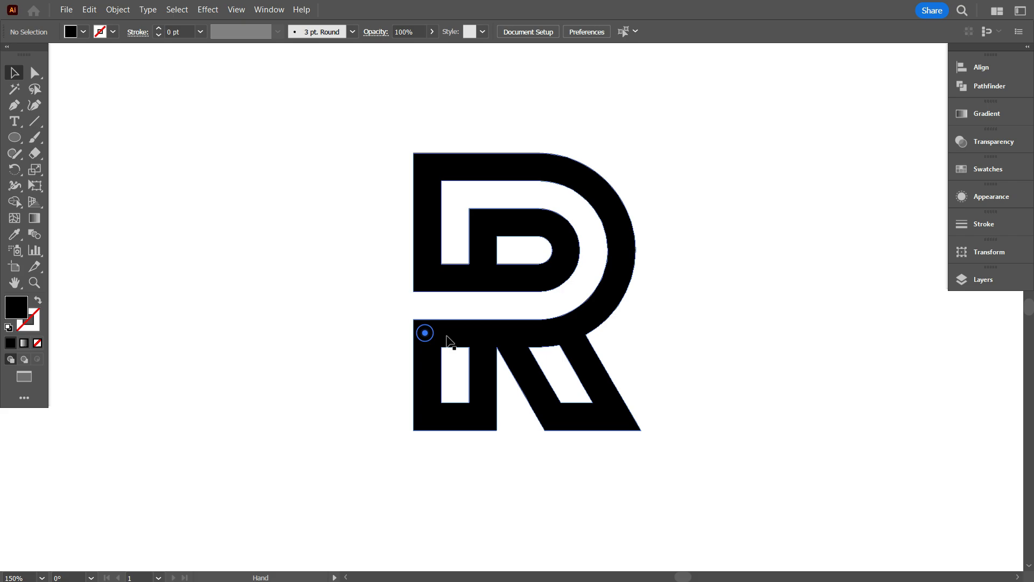
{"action": "left_click", "coordinate": [293, 228]}
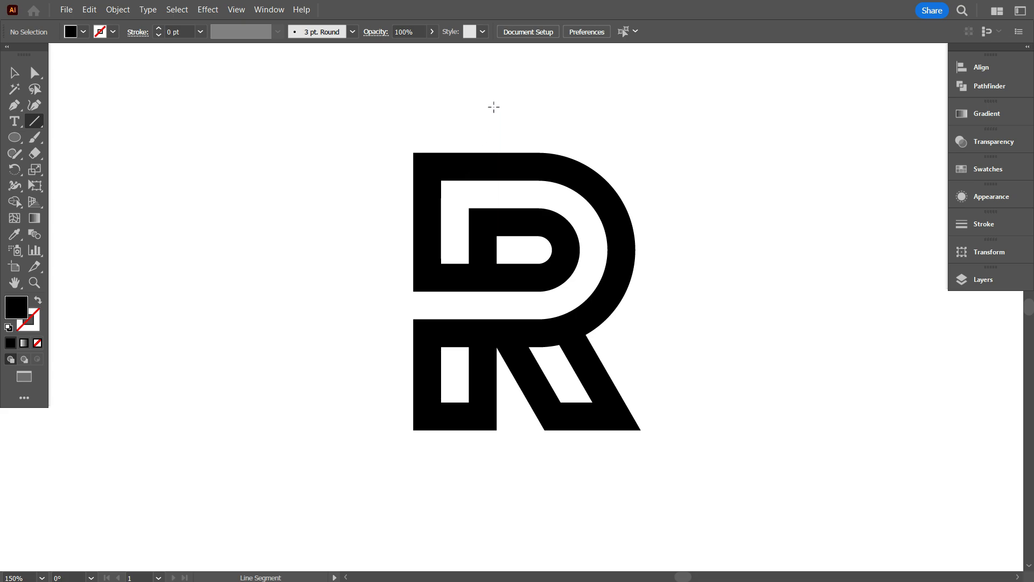
Draw a vertical line along the right edge of the R's left leg, extending past the letter, with a 1 pt black stroke.
{"action": "left_click_drag", "start_coordinate": [505, 465], "coordinate": [516, 488]}
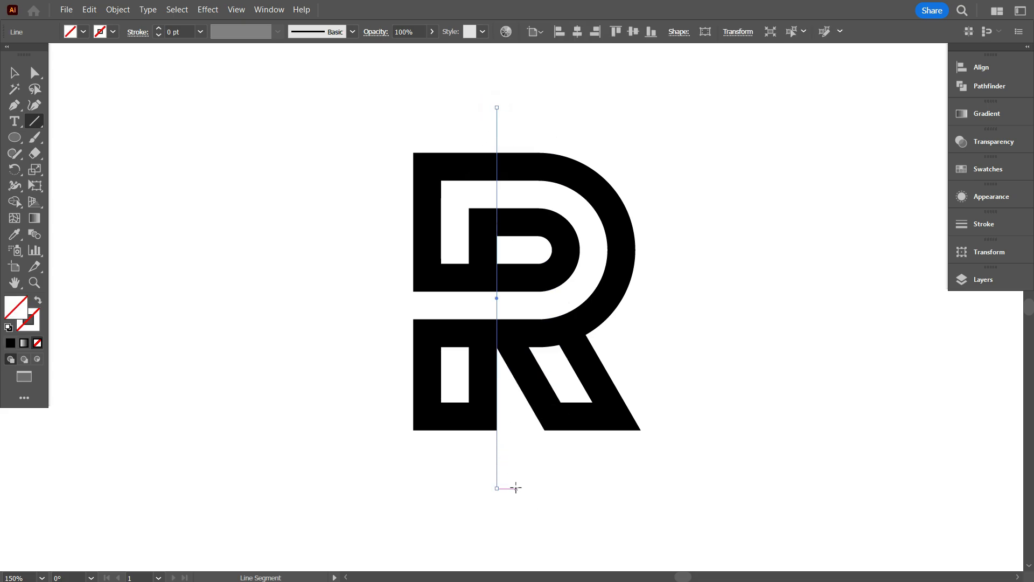
{"action": "left_click", "coordinate": [113, 32]}
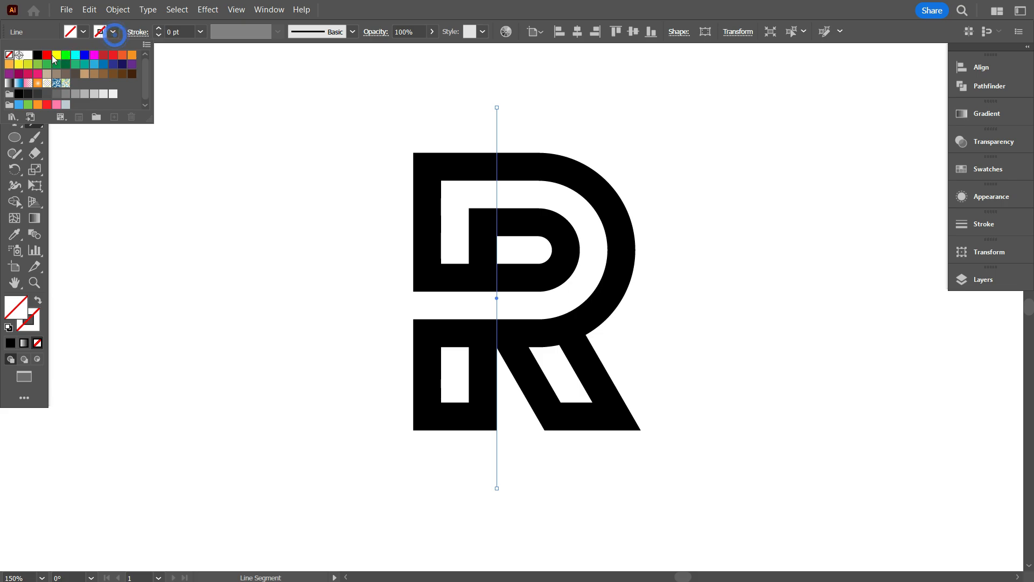
{"action": "left_click", "coordinate": [37, 54]}
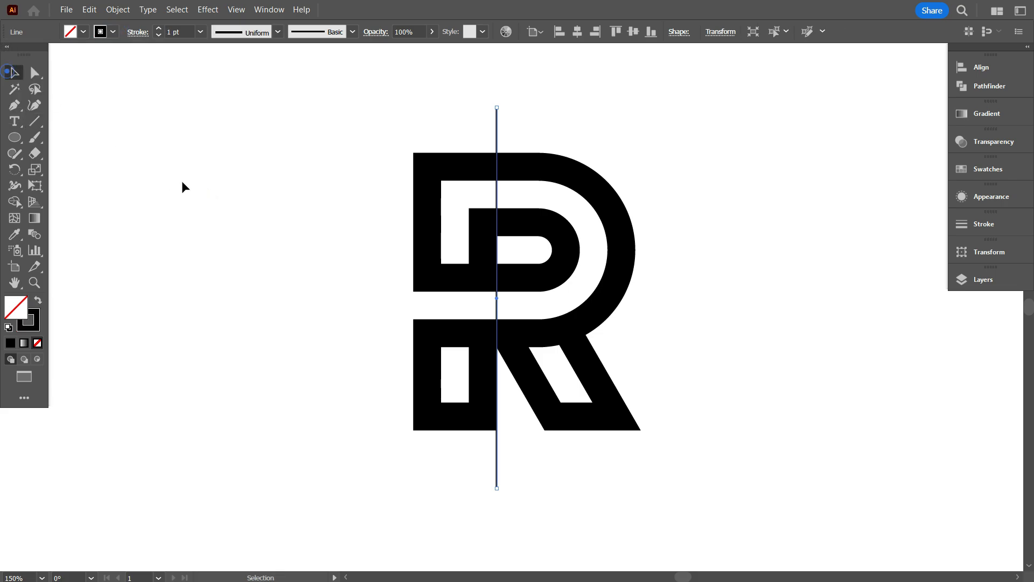
{"action": "left_click", "coordinate": [233, 222]}
Duplicate the vertical line four times leftward at one bar-width spacing, ending one spacing outside the R's left edge.
{"action": "scroll", "coordinate": [439, 361], "scroll_direction": "down", "scroll_amount": 1}
{"action": "scroll", "coordinate": [489, 393], "scroll_direction": "up", "scroll_amount": 1}
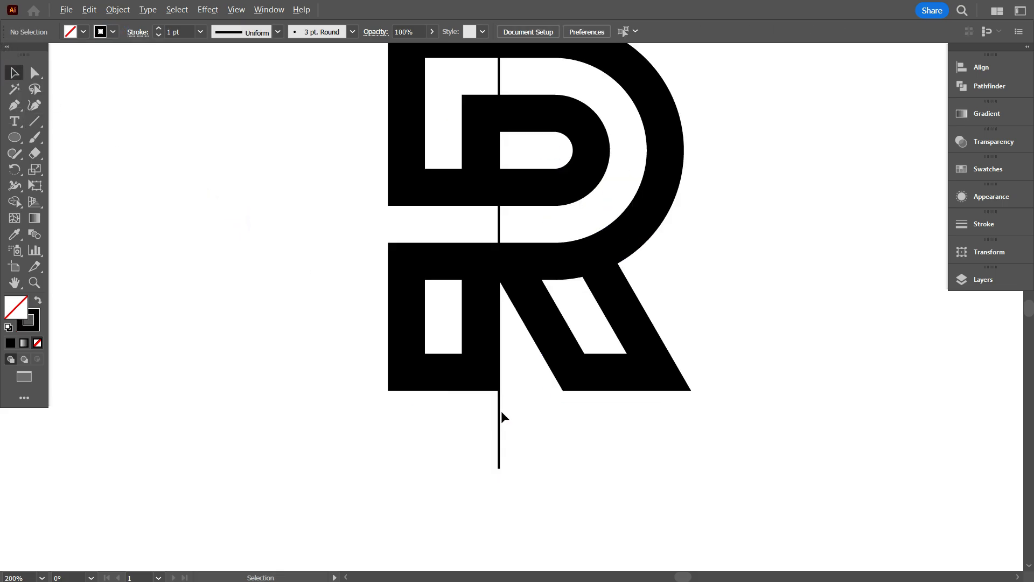
{"action": "left_click_drag", "start_coordinate": [502, 412], "coordinate": [463, 415]}
{"action": "scroll", "coordinate": [525, 415], "scroll_direction": "up", "scroll_amount": 2}
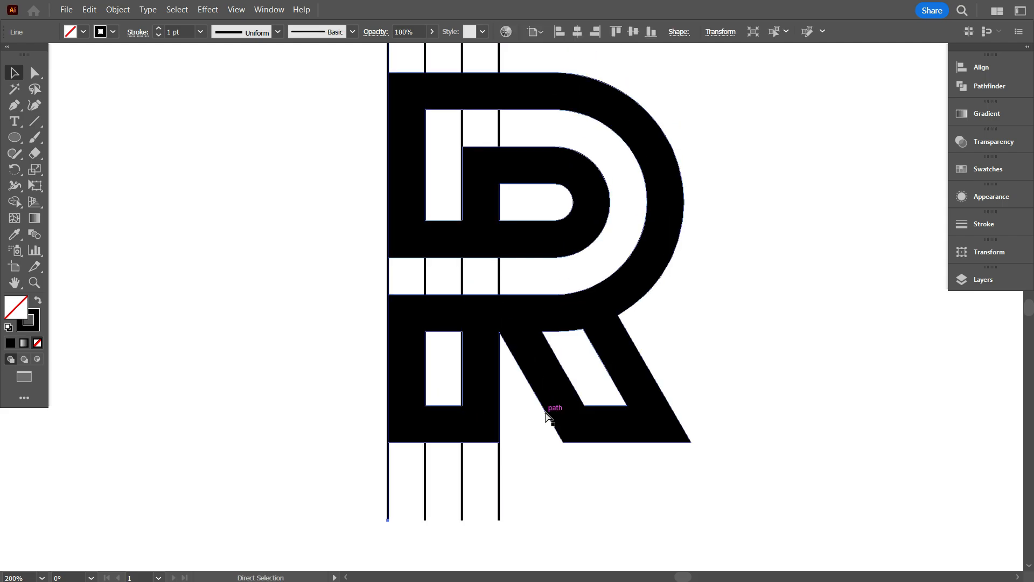
{"action": "key", "text": "ctrl+d"}
{"action": "left_click", "coordinate": [208, 399]}
{"action": "key", "text": "ctrl+minus"}
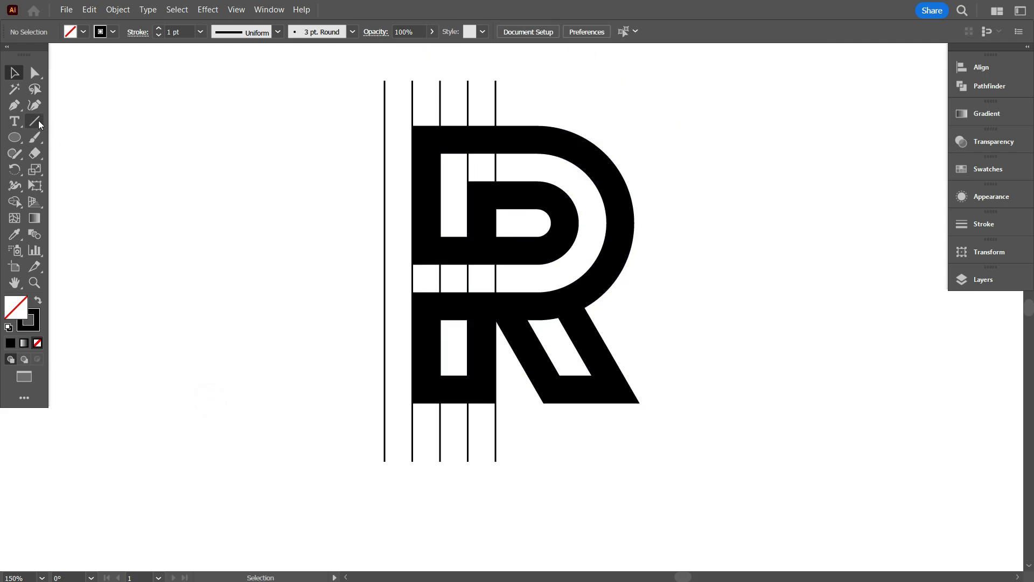
Draw a horizontal line along the R's base and duplicate it five times upward at one bar-width spacing.
{"action": "left_click_drag", "start_coordinate": [702, 401], "coordinate": [705, 403]}
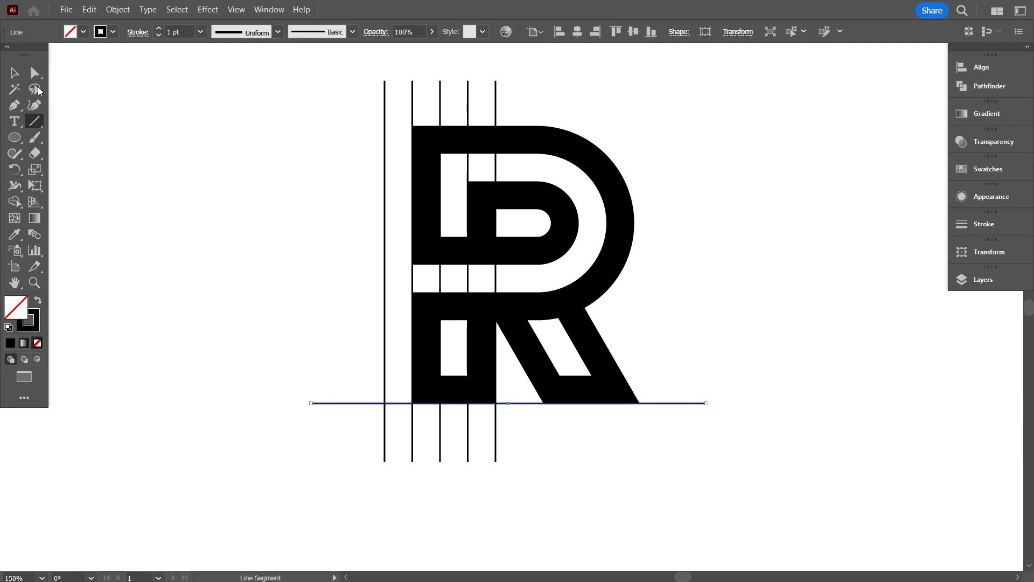
{"action": "key", "text": "v"}
{"action": "left_click_drag", "start_coordinate": [525, 403], "coordinate": [521, 377]}
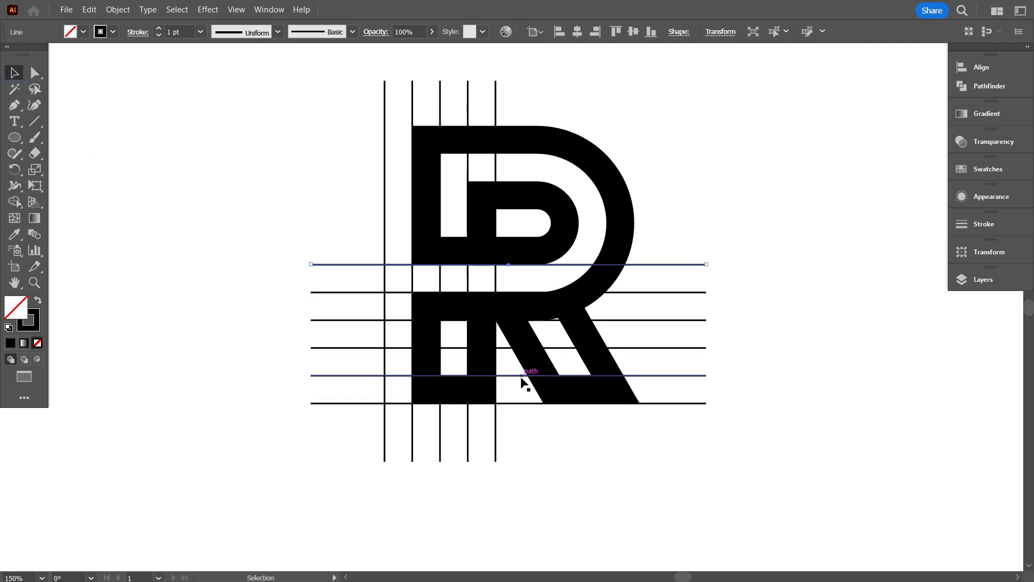
{"action": "left_click", "coordinate": [510, 432]}
Inspect how the new grid lines align with the R's edges in outline view.
{"action": "scroll", "coordinate": [531, 406], "scroll_direction": "down", "scroll_amount": 2}
{"action": "key", "text": "ctrl+plus"}
{"action": "scroll", "coordinate": [586, 454], "scroll_direction": "up", "scroll_amount": 5}
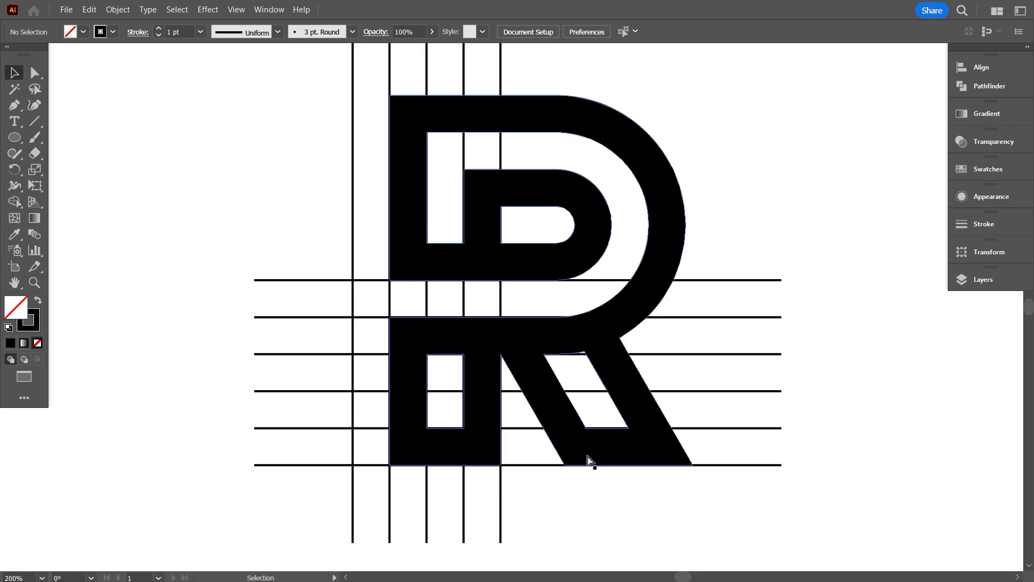
{"action": "key", "text": "ctrl+y"}
{"action": "scroll", "coordinate": [409, 309], "scroll_direction": "up", "scroll_amount": 2}
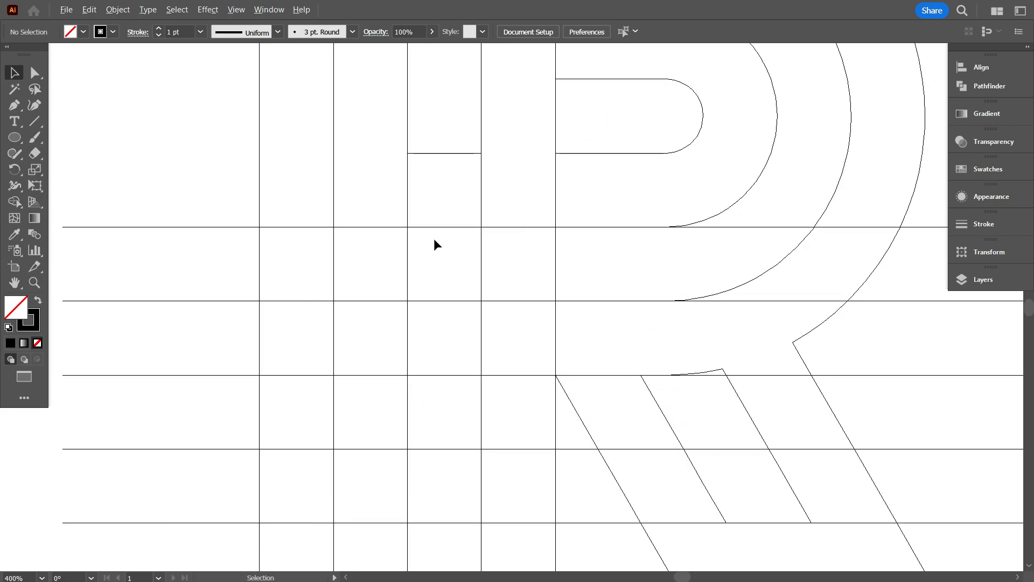
{"action": "scroll", "coordinate": [464, 270], "scroll_direction": "down", "scroll_amount": 3}
{"action": "key", "text": "ctrl+y"}
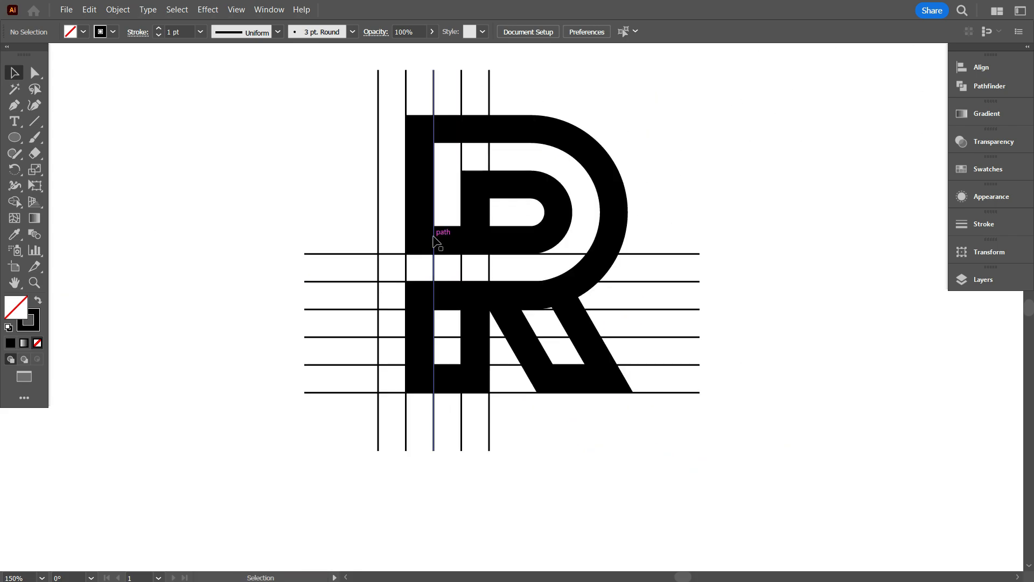
Set the R logo's opacity to 50%.
{"action": "left_click", "coordinate": [545, 441]}
{"action": "scroll", "coordinate": [592, 253], "scroll_direction": "up", "scroll_amount": 1}
{"action": "left_click", "coordinate": [612, 195]}
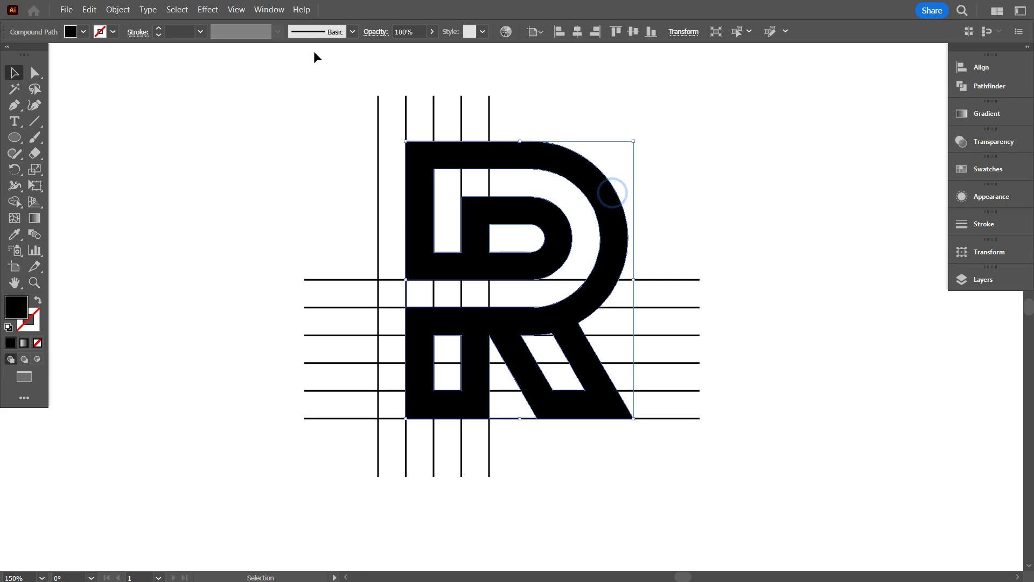
{"action": "scroll", "coordinate": [415, 31], "scroll_direction": "down", "scroll_amount": 4}
{"action": "scroll", "coordinate": [414, 31], "scroll_direction": "down", "scroll_amount": 1}
{"action": "left_click", "coordinate": [326, 164]}
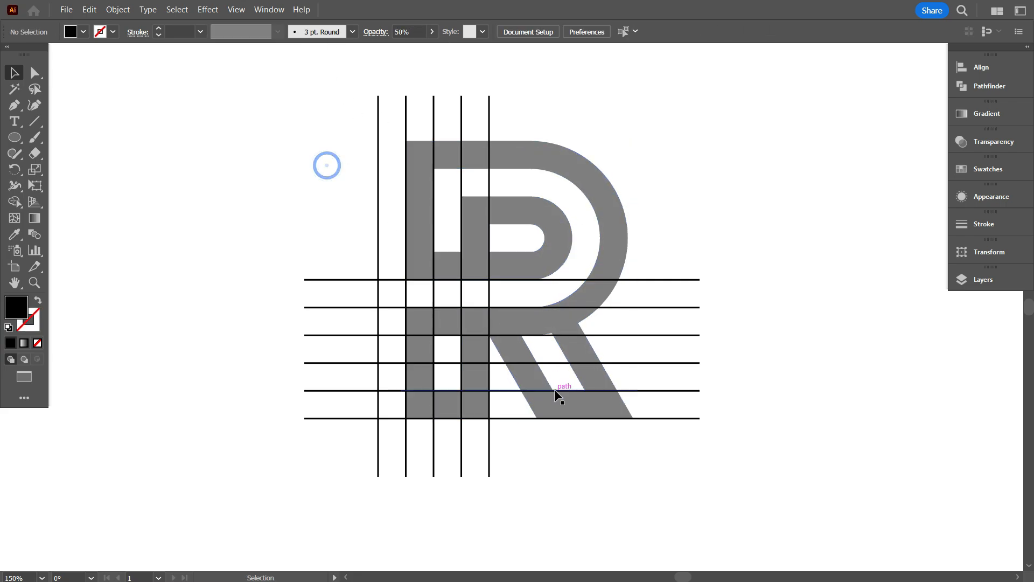
Draw an unfilled, black-stroked circle three grid cells wide over the R's left leg, touching the line at the leg's top.
{"action": "scroll", "coordinate": [457, 399], "scroll_direction": "up", "scroll_amount": 1}
{"action": "scroll", "coordinate": [441, 393], "scroll_direction": "up", "scroll_amount": 2}
{"action": "left_click", "coordinate": [14, 139]}
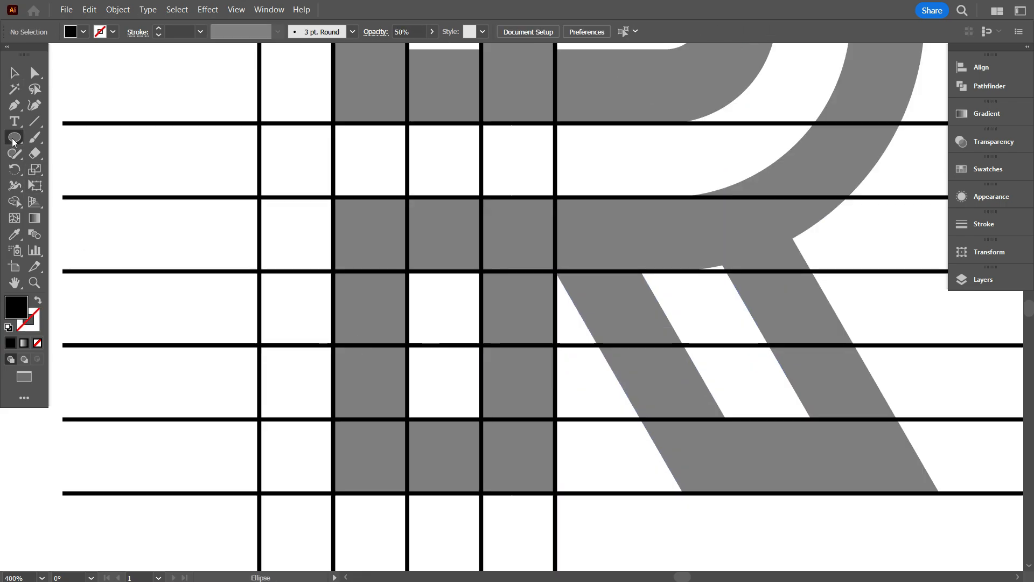
{"action": "mouse_move", "coordinate": [334, 197]}
{"action": "left_mouse_down"}
{"action": "mouse_move", "coordinate": [405, 287]}
{"action": "mouse_move", "coordinate": [421, 400]}
{"action": "mouse_move", "coordinate": [443, 419]}
{"action": "left_mouse_up"}
{"action": "left_click", "coordinate": [40, 304]}
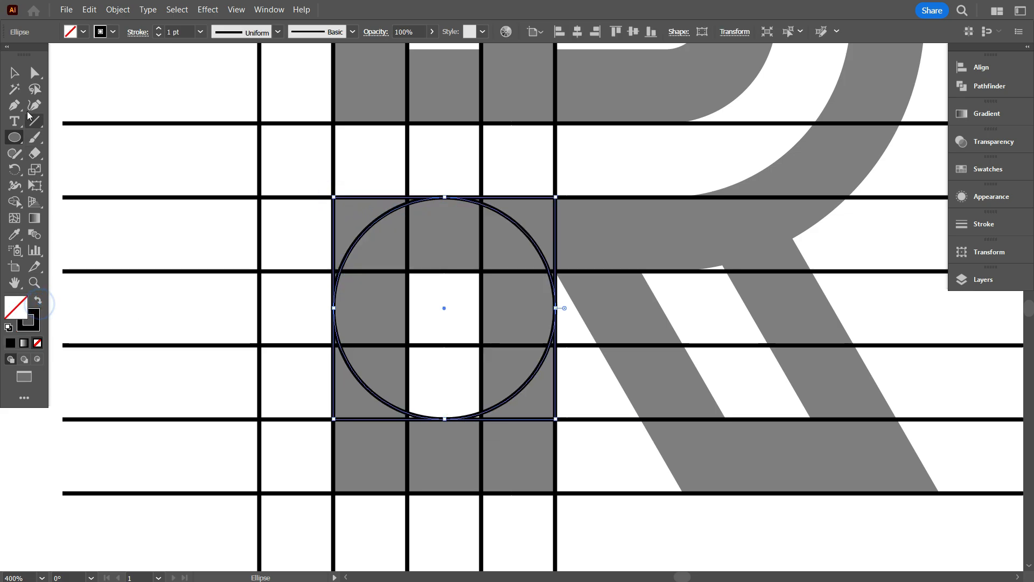
Add two concentric copies of the circle, one scaled to one grid cell wide and one to five cells wide.
{"action": "key", "text": "a"}
{"action": "key", "text": "l"}
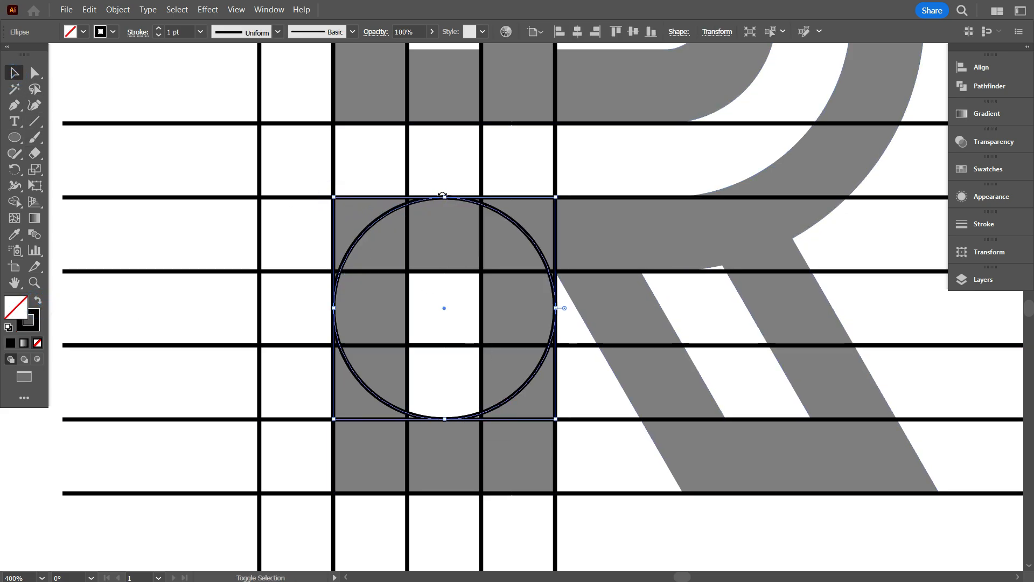
{"action": "left_click_drag", "start_coordinate": [445, 308], "coordinate": [444, 272]}
{"action": "scroll", "coordinate": [417, 310], "scroll_direction": "up", "scroll_amount": 3}
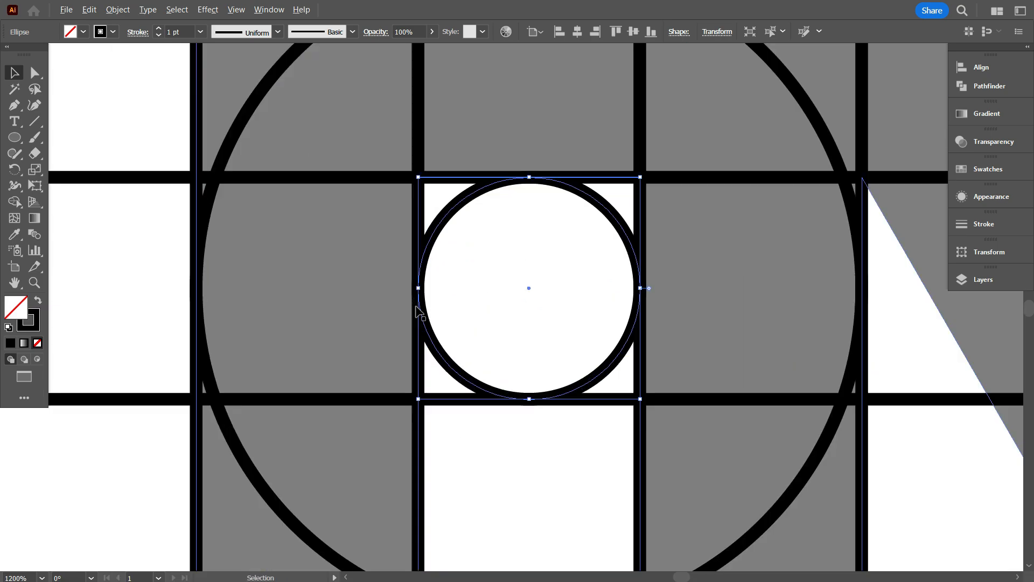
{"action": "scroll", "coordinate": [431, 305], "scroll_direction": "down", "scroll_amount": 2}
{"action": "scroll", "coordinate": [547, 340], "scroll_direction": "down", "scroll_amount": 1}
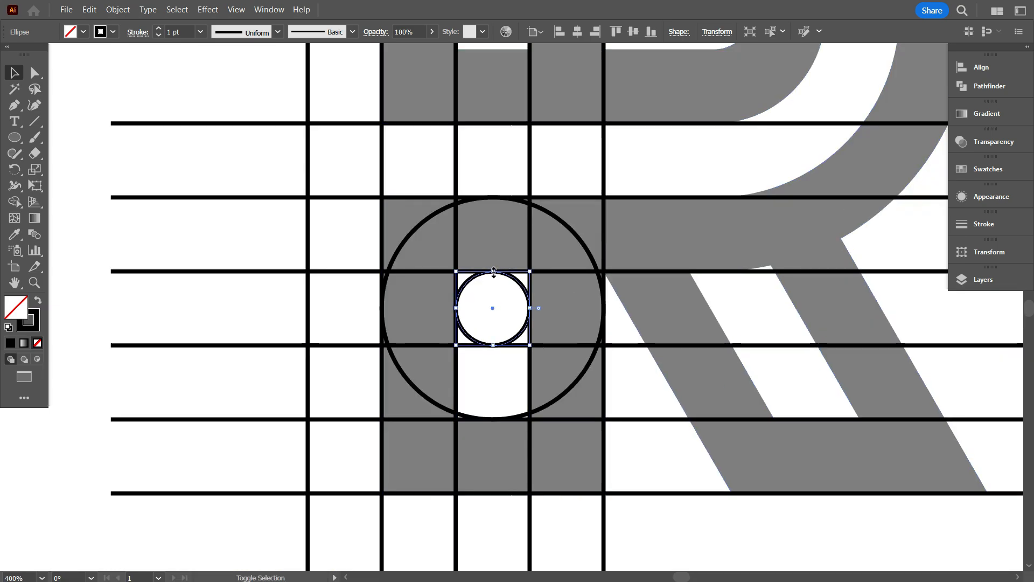
{"action": "left_click_drag", "start_coordinate": [493, 308], "coordinate": [488, 125]}
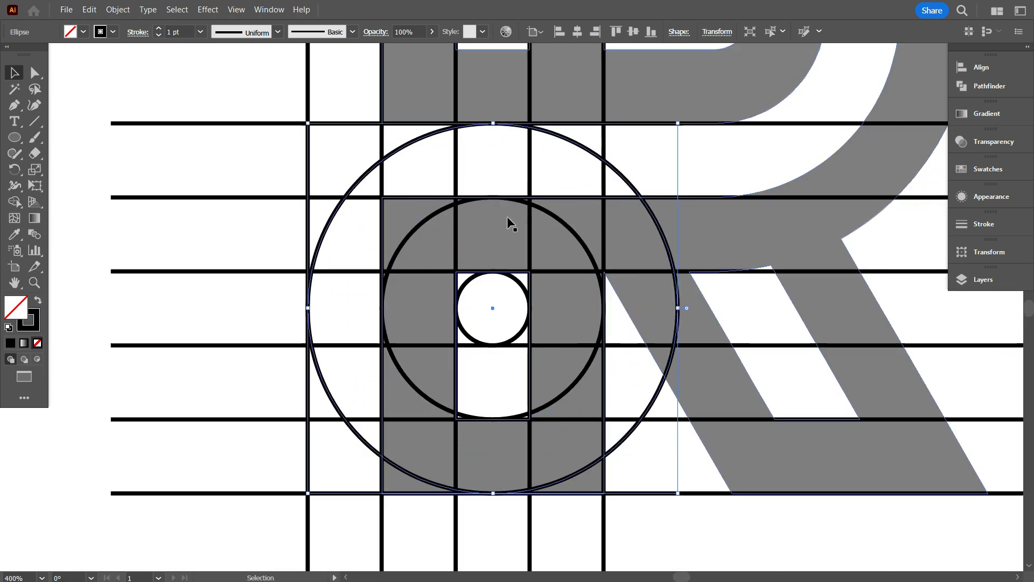
{"action": "scroll", "coordinate": [554, 245], "scroll_direction": "down", "scroll_amount": 3}
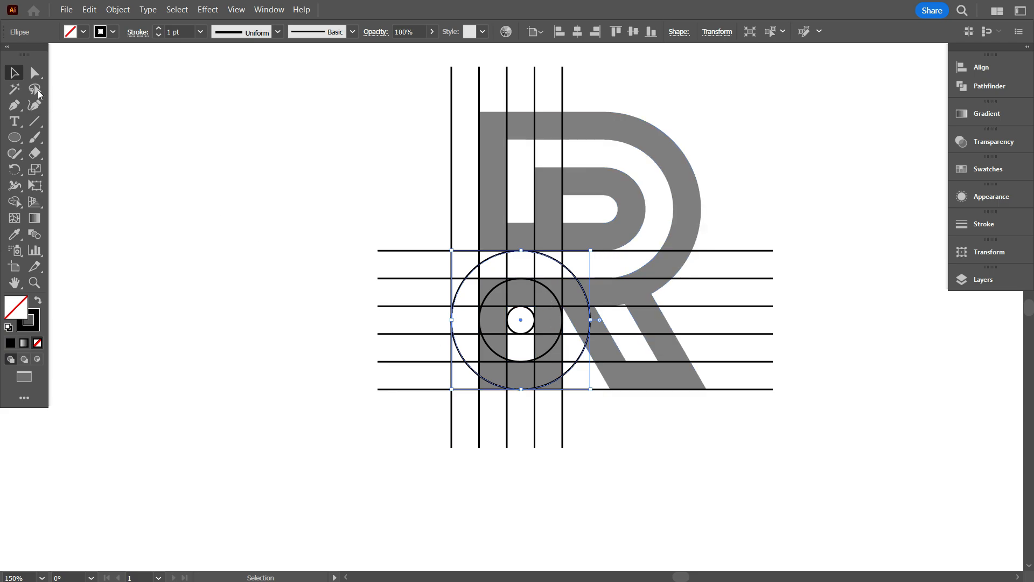
Restore the R logo's opacity to 100%.
{"action": "left_click", "coordinate": [277, 238]}
{"action": "left_click", "coordinate": [669, 215]}
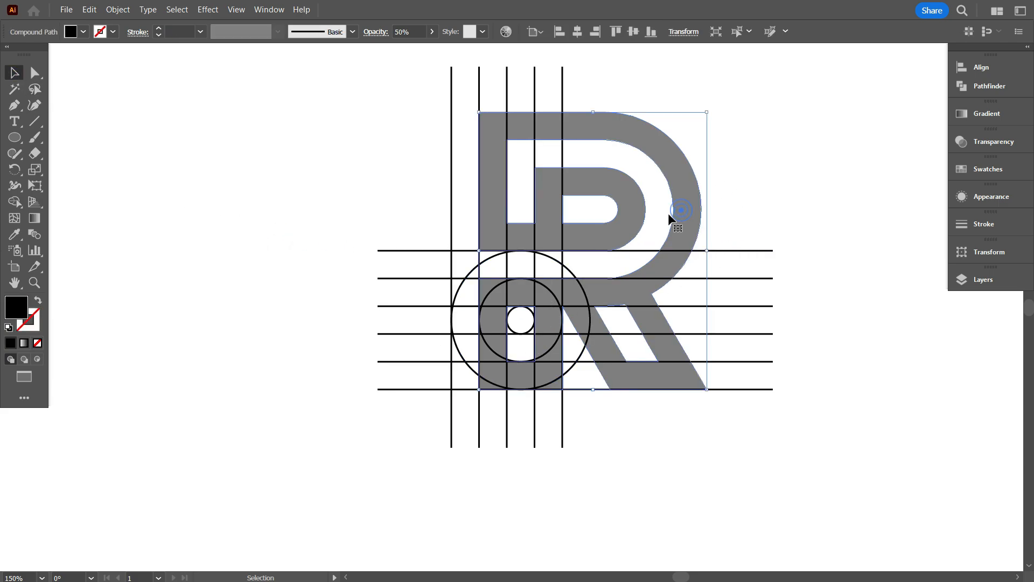
{"action": "key", "text": "0"}
{"action": "left_click", "coordinate": [389, 131]}
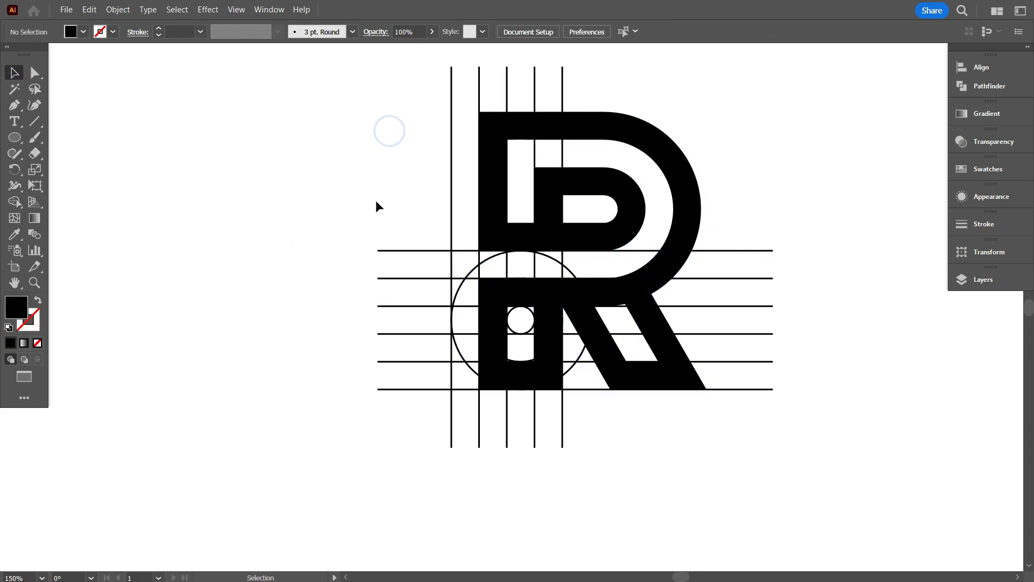
With Shape Builder, extend the upper stem down to the large circle and remove the left leg's corner outside the middle circle.
{"action": "left_click_drag", "start_coordinate": [739, 467], "coordinate": [738, 467]}
{"action": "scroll", "coordinate": [605, 293], "scroll_direction": "up", "scroll_amount": 2}
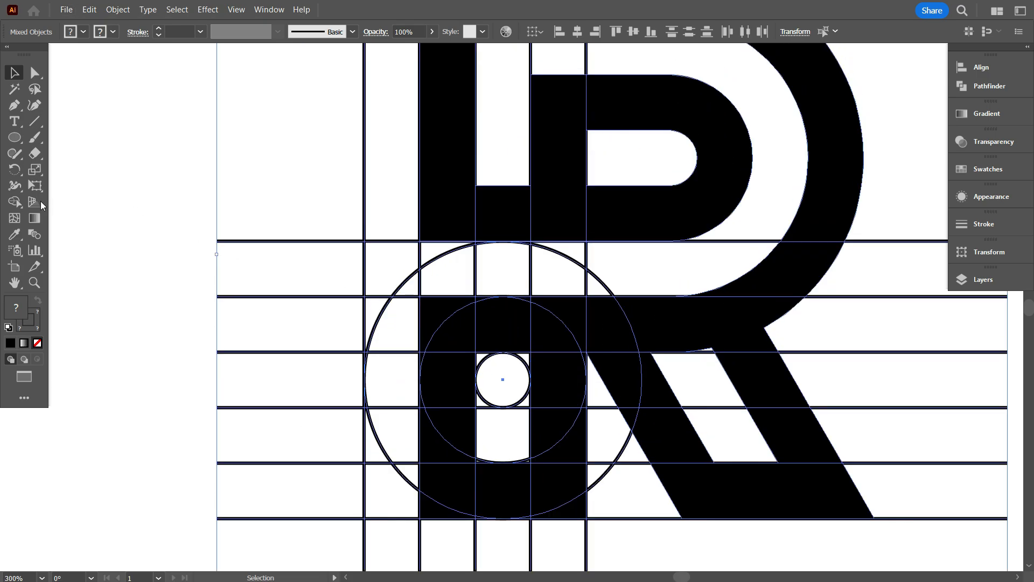
{"action": "key", "text": "shift+m"}
{"action": "scroll", "coordinate": [381, 261], "scroll_direction": "up", "scroll_amount": 4}
{"action": "scroll", "coordinate": [566, 201], "scroll_direction": "up", "scroll_amount": 3}
{"action": "left_click_drag", "start_coordinate": [572, 181], "coordinate": [480, 262]}
{"action": "scroll", "coordinate": [461, 277], "scroll_direction": "down", "scroll_amount": 6}
{"action": "scroll", "coordinate": [431, 285], "scroll_direction": "down", "scroll_amount": 1}
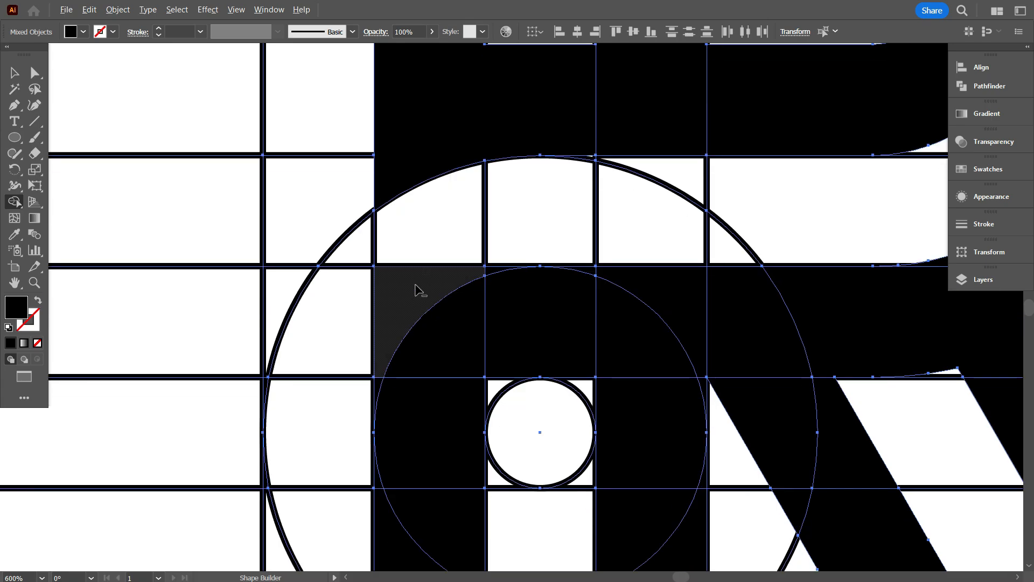
{"action": "left_click", "coordinate": [409, 319], "text": "alt"}
Merge the regions above and beside the small circle with Shape Builder to round the left leg's inner corner.
{"action": "scroll", "coordinate": [346, 341], "scroll_direction": "up", "scroll_amount": 4}
{"action": "scroll", "coordinate": [397, 330], "scroll_direction": "down", "scroll_amount": 4}
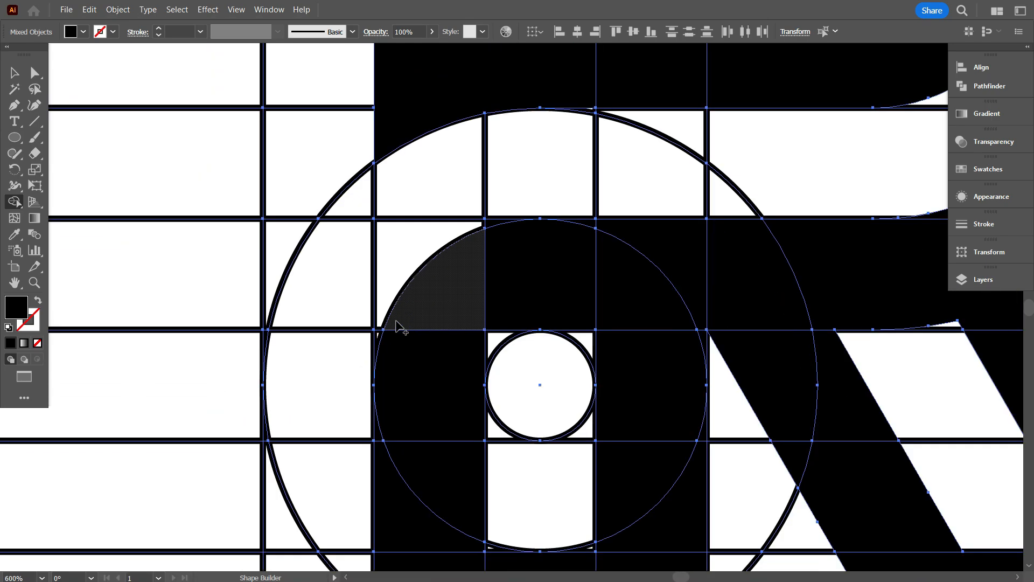
{"action": "scroll", "coordinate": [503, 223], "scroll_direction": "up", "scroll_amount": 4}
{"action": "scroll", "coordinate": [512, 240], "scroll_direction": "down", "scroll_amount": 4}
{"action": "scroll", "coordinate": [476, 161], "scroll_direction": "up", "scroll_amount": 3}
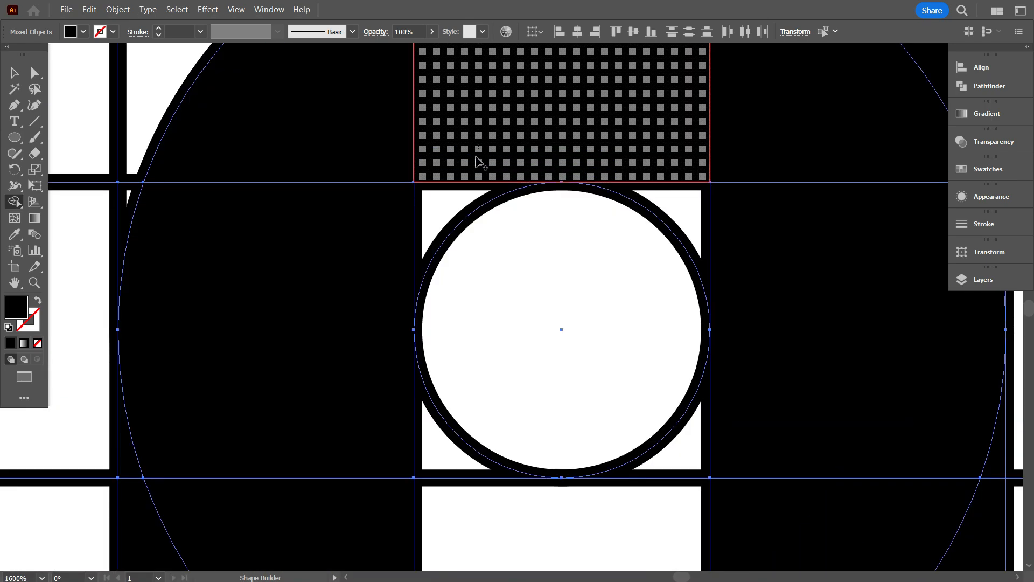
{"action": "left_click_drag", "start_coordinate": [476, 162], "coordinate": [385, 302]}
{"action": "scroll", "coordinate": [404, 248], "scroll_direction": "down", "scroll_amount": 2}
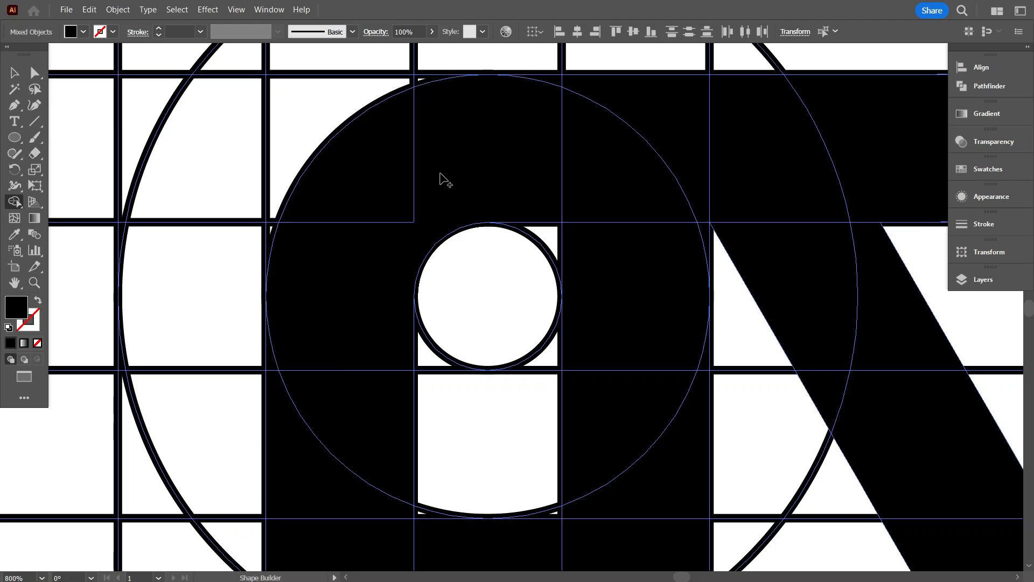
{"action": "scroll", "coordinate": [478, 231], "scroll_direction": "down", "scroll_amount": 5}
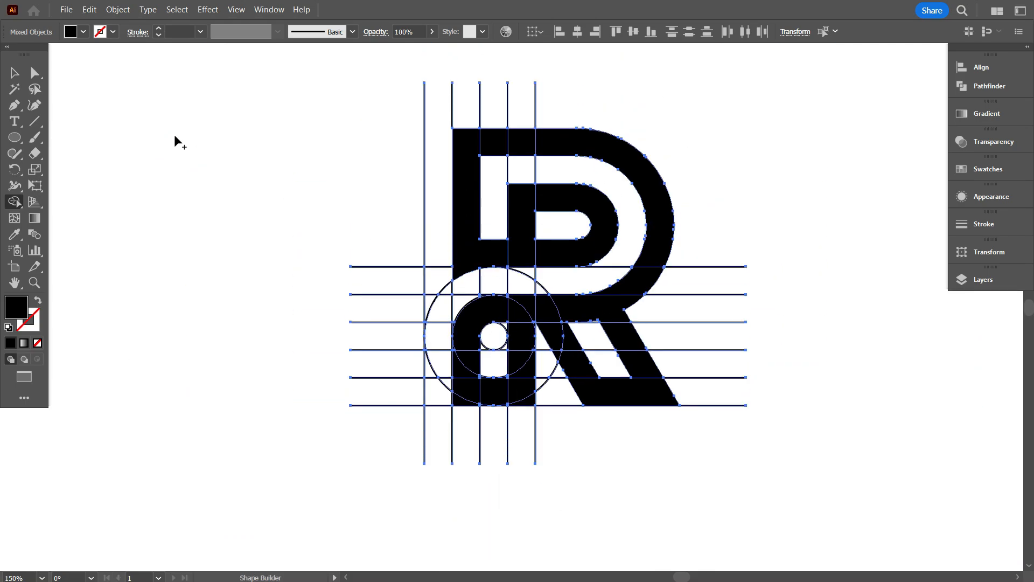
Select all the pieces of the R and move them clear of the guide lines and circles.
{"action": "left_click", "coordinate": [193, 139]}
{"action": "left_click", "coordinate": [482, 253]}
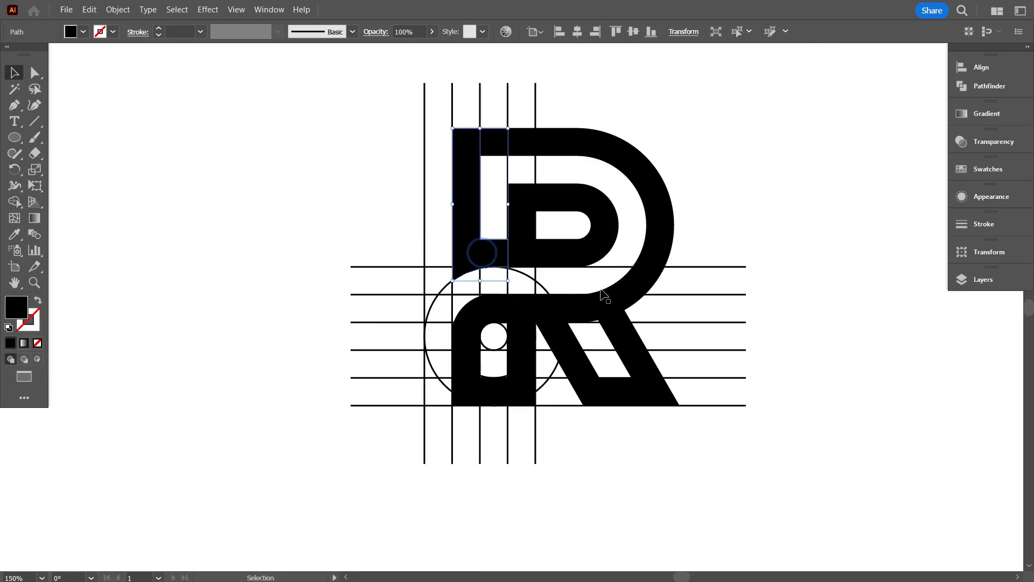
{"action": "left_click", "coordinate": [524, 211], "text": "shift"}
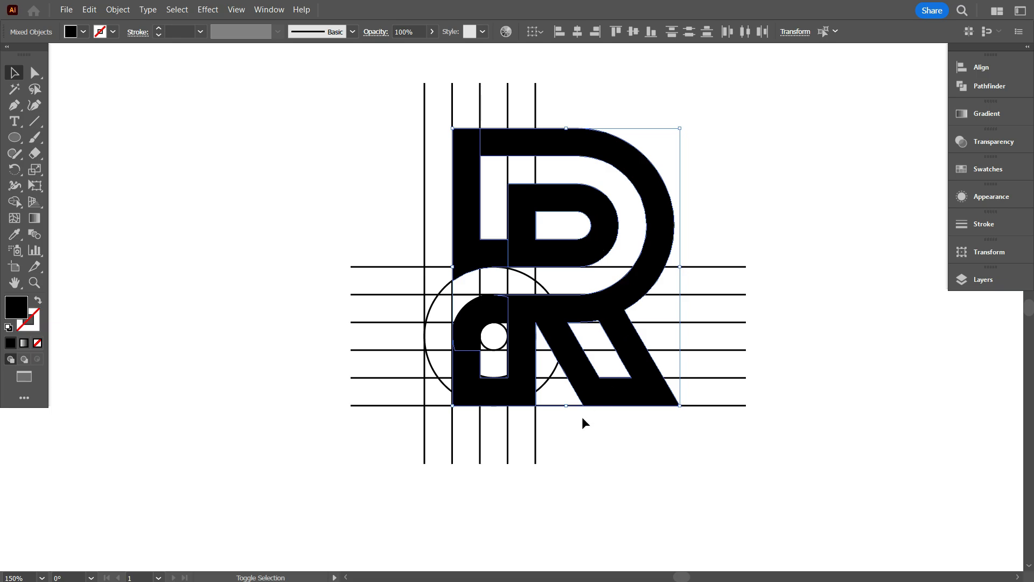
{"action": "left_click_drag", "start_coordinate": [618, 301], "coordinate": [294, 285]}
{"action": "left_click_drag", "start_coordinate": [356, 440], "coordinate": [473, 451]}
{"action": "left_click_drag", "start_coordinate": [439, 371], "coordinate": [400, 377]}
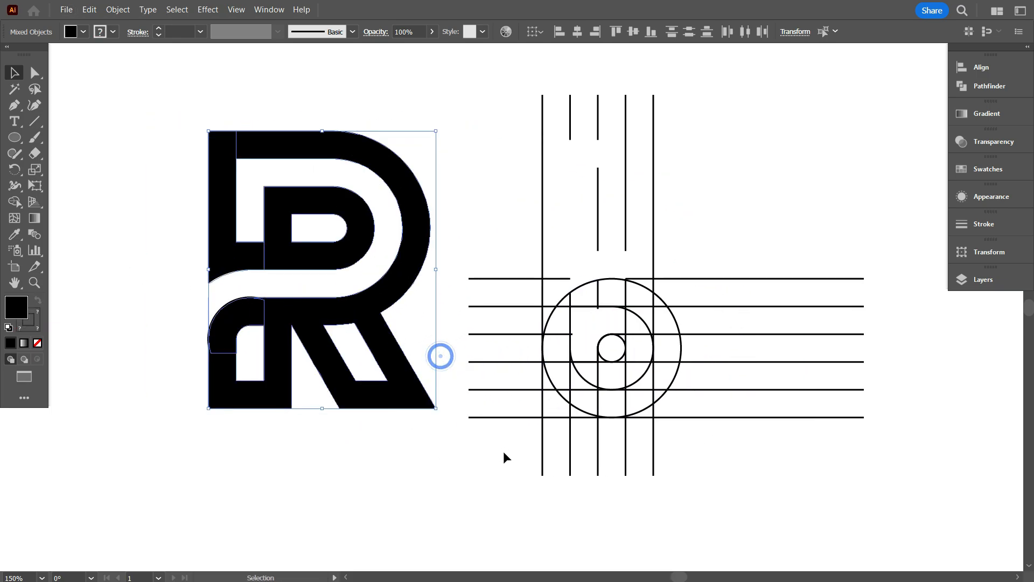
Delete all the guide lines and circles beside the R.
{"action": "left_click", "coordinate": [503, 454]}
{"action": "left_click_drag", "start_coordinate": [505, 106], "coordinate": [777, 483]}
{"action": "key", "text": "Delete"}
Move the whole R back to the middle of the canvas and remove its stroke.
{"action": "left_click_drag", "start_coordinate": [639, 422], "coordinate": [152, 168]}
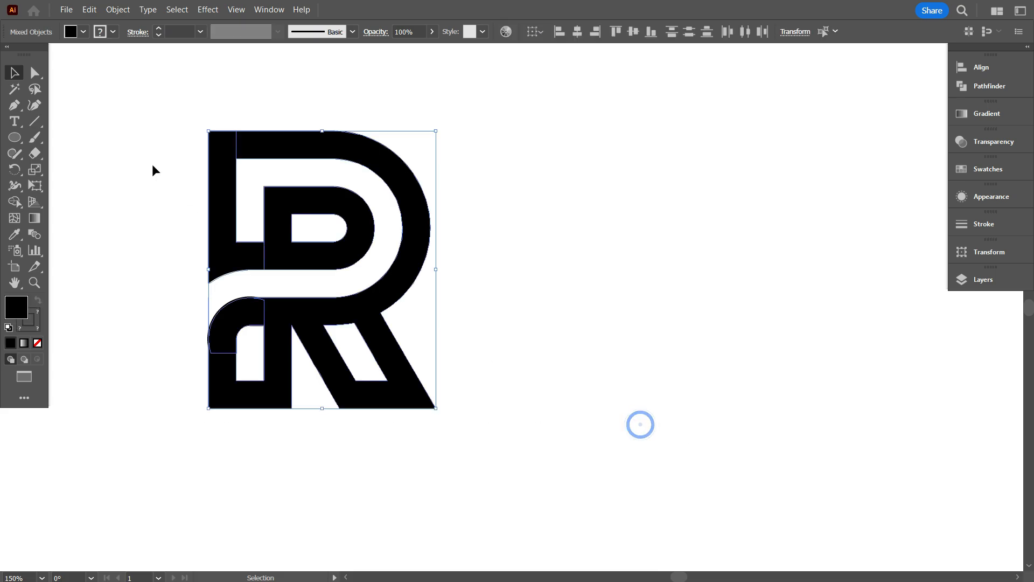
{"action": "left_click_drag", "start_coordinate": [377, 255], "coordinate": [591, 268]}
{"action": "left_click", "coordinate": [107, 31]}
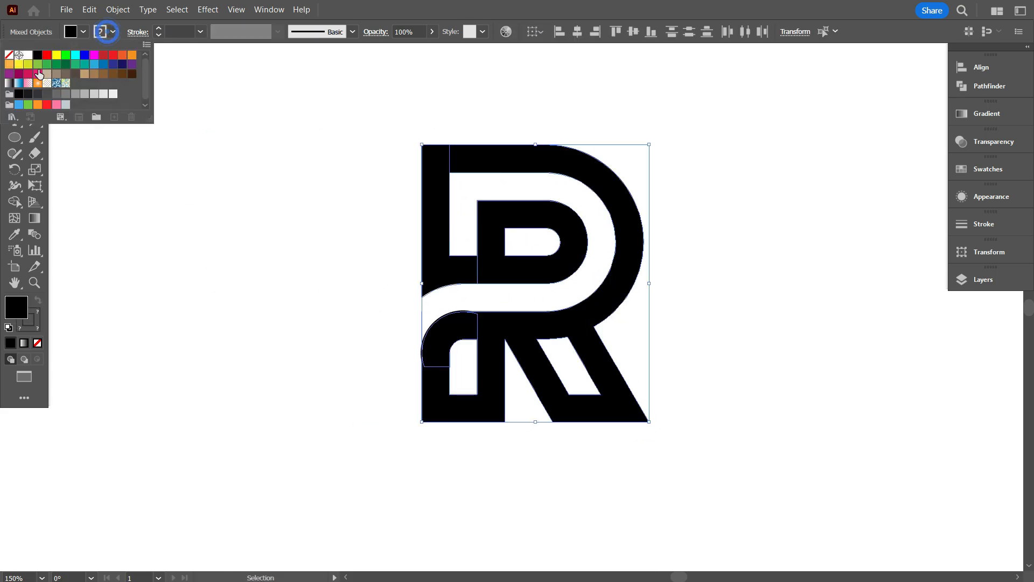
{"action": "left_click", "coordinate": [290, 232]}
Try to release the R's compound path and delete the piece filling the diagonal leg's opening.
{"action": "left_click", "coordinate": [422, 325]}
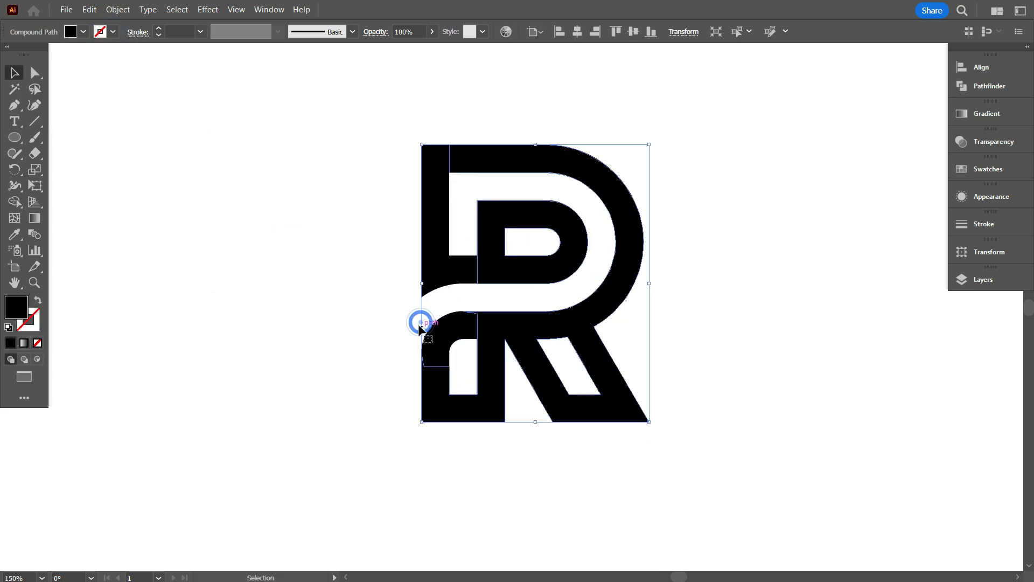
{"action": "right_click", "coordinate": [533, 324]}
{"action": "left_click", "coordinate": [576, 203]}
{"action": "left_click", "coordinate": [311, 283]}
{"action": "left_click", "coordinate": [573, 373]}
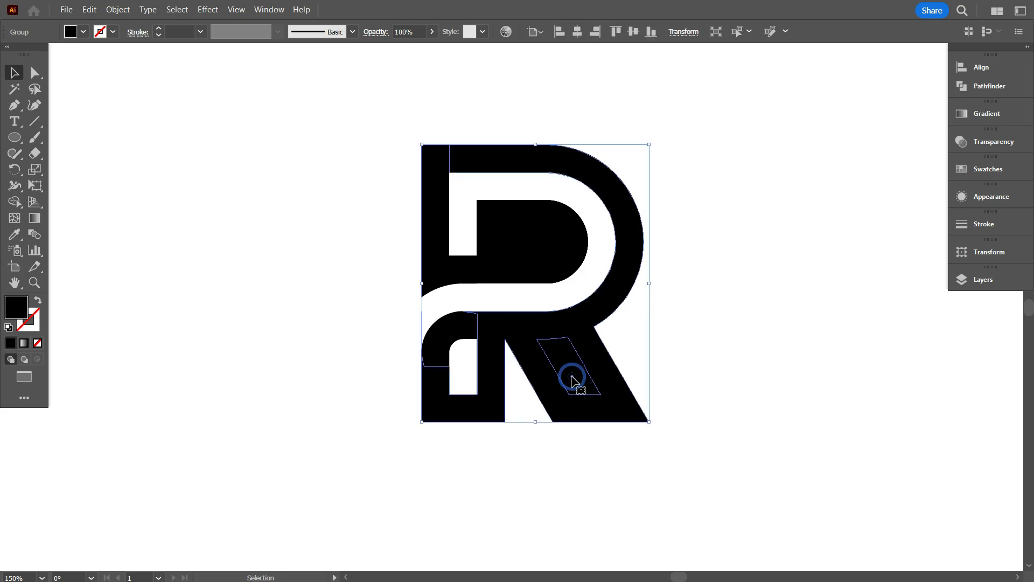
{"action": "key", "text": "Delete"}
{"action": "key", "text": "ctrl+z"}
Try to ungroup the R and delete the stray line beside the left leg's curve.
{"action": "left_click", "coordinate": [384, 334]}
{"action": "left_click", "coordinate": [421, 319]}
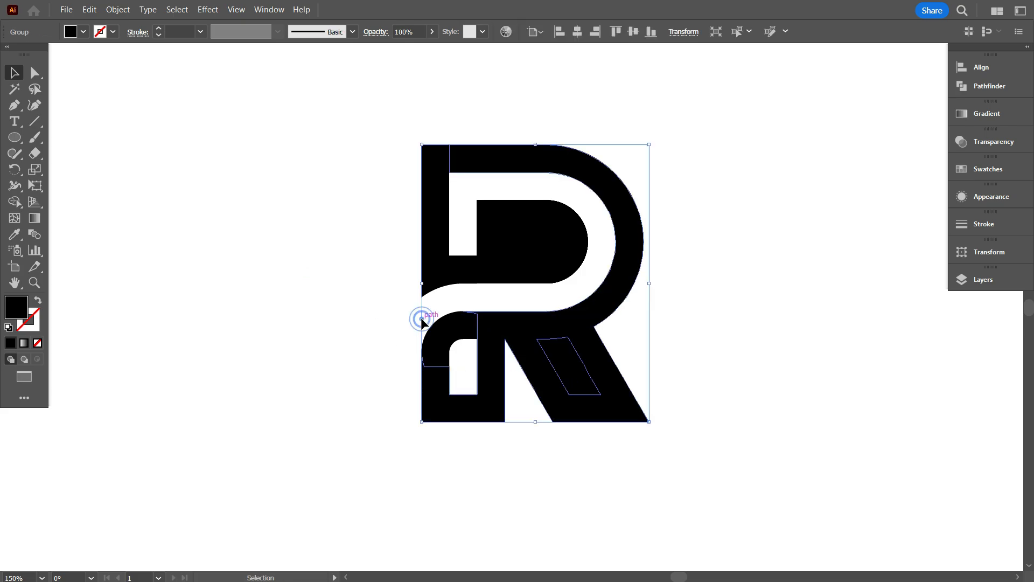
{"action": "right_click", "coordinate": [421, 319]}
{"action": "left_click", "coordinate": [478, 182]}
{"action": "left_click", "coordinate": [367, 314]}
{"action": "left_click", "coordinate": [420, 320]}
{"action": "key", "text": "Delete"}
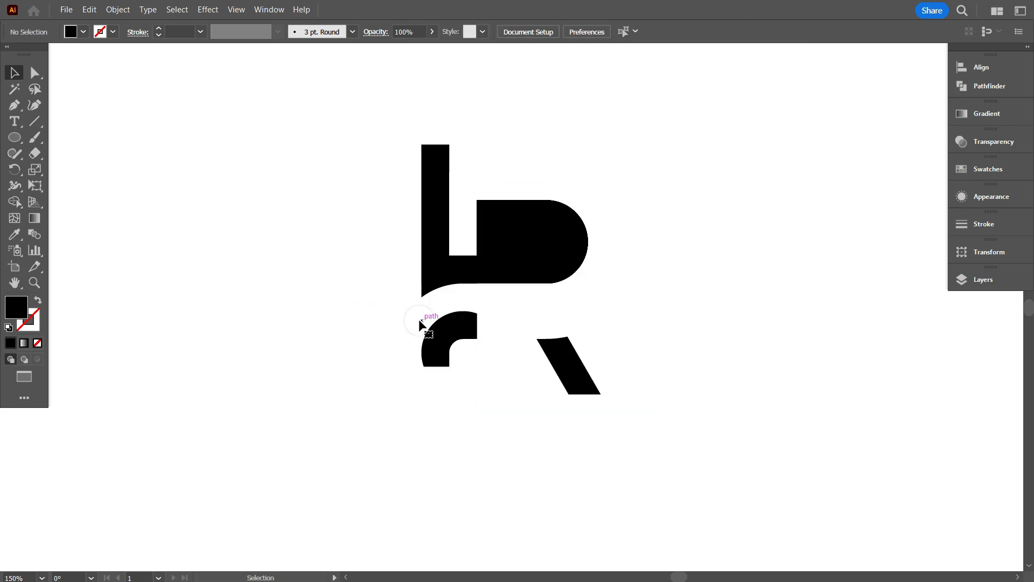
{"action": "key", "text": "ctrl+z"}
Try to delete the pieces filling the openings in the diagonal leg and the inner bowl.
{"action": "right_click", "coordinate": [420, 325]}
{"action": "left_click", "coordinate": [371, 364]}
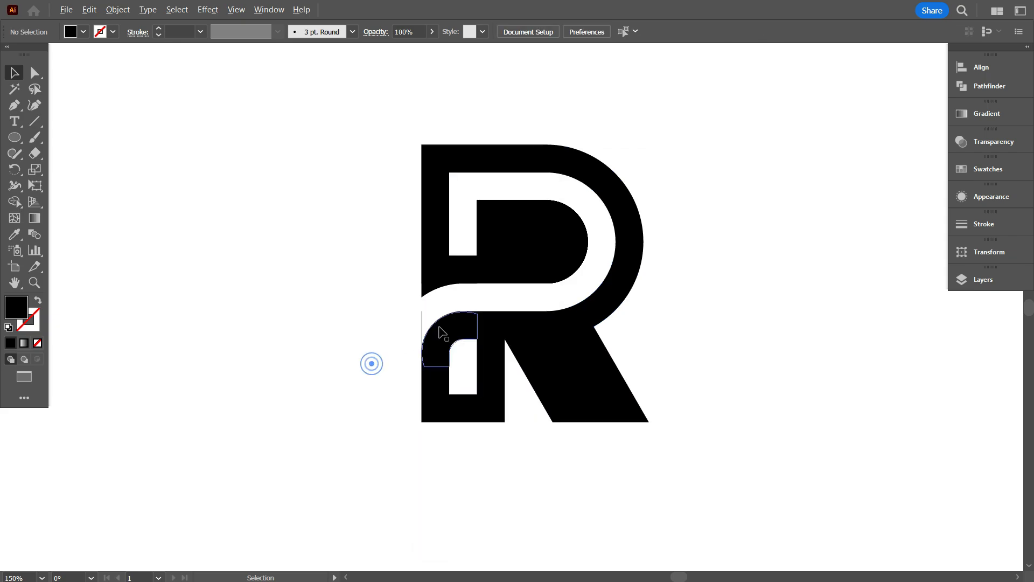
{"action": "left_click", "coordinate": [563, 376]}
{"action": "key", "text": "Delete"}
{"action": "left_click", "coordinate": [529, 242]}
{"action": "key", "text": "Delete"}
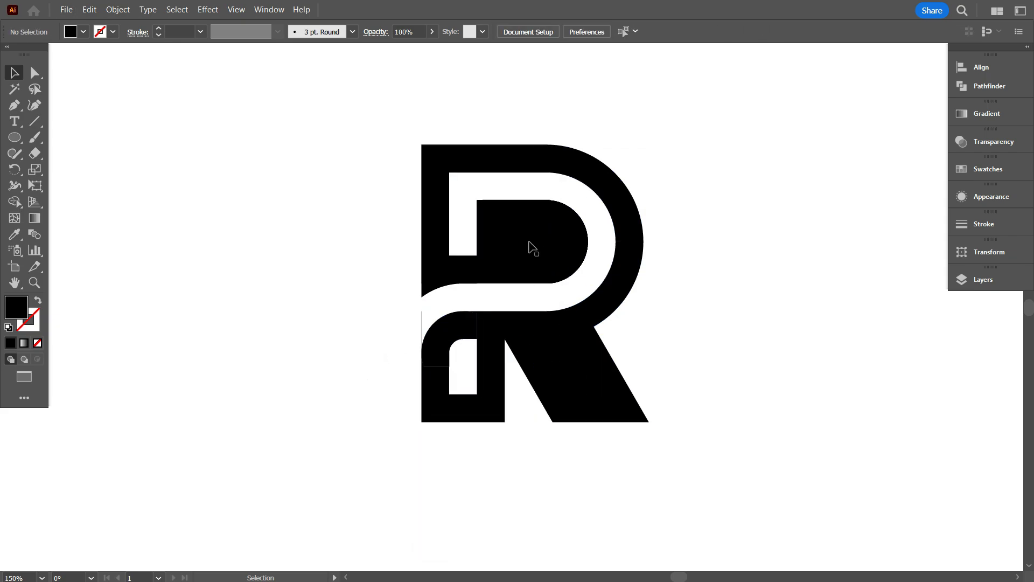
Try to cut out the bowl and leg openings and the stray line using Shape Builder on the whole R.
{"action": "key", "text": "ctrl+z"}
{"action": "key", "text": "ctrl+a"}
{"action": "key", "text": "a"}
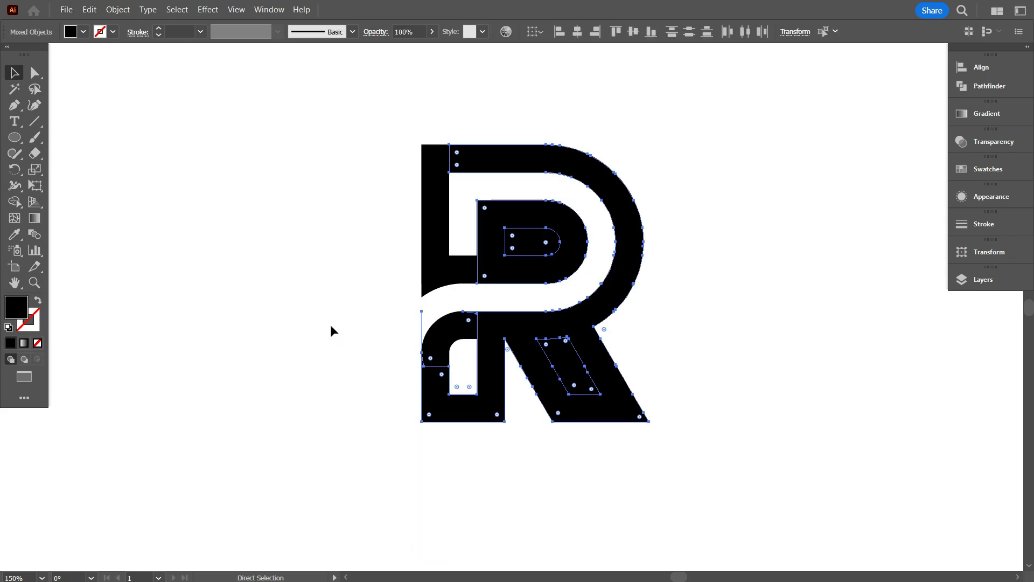
{"action": "left_click", "coordinate": [331, 325]}
{"action": "left_click_drag", "start_coordinate": [279, 132], "coordinate": [715, 452]}
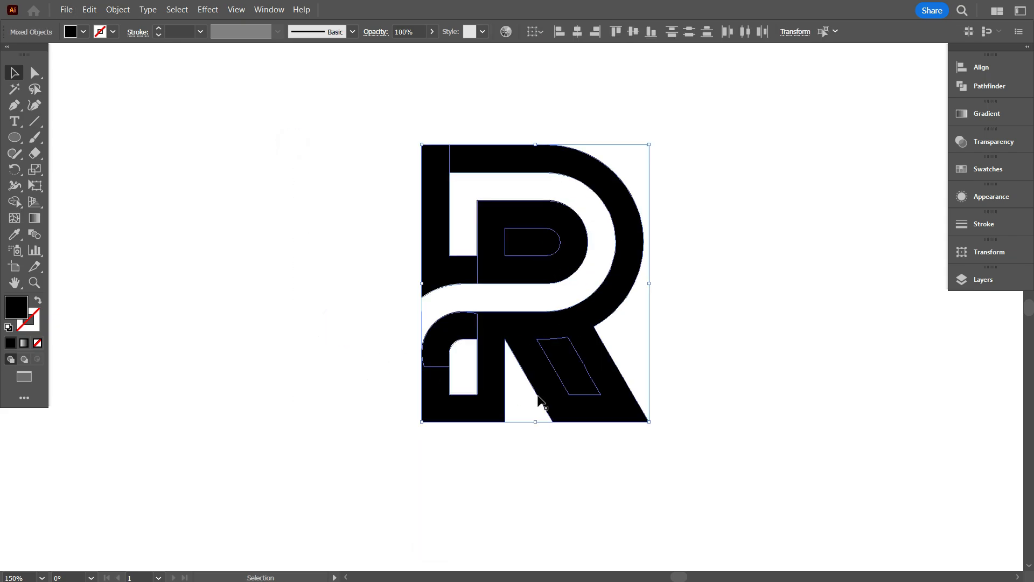
{"action": "left_click", "coordinate": [528, 244], "text": "alt"}
{"action": "left_click", "coordinate": [568, 367], "text": "alt"}
{"action": "scroll", "coordinate": [445, 341], "scroll_direction": "up", "scroll_amount": 3}
{"action": "left_click", "coordinate": [391, 298], "text": "alt"}
{"action": "scroll", "coordinate": [564, 308], "scroll_direction": "down", "scroll_amount": 2}
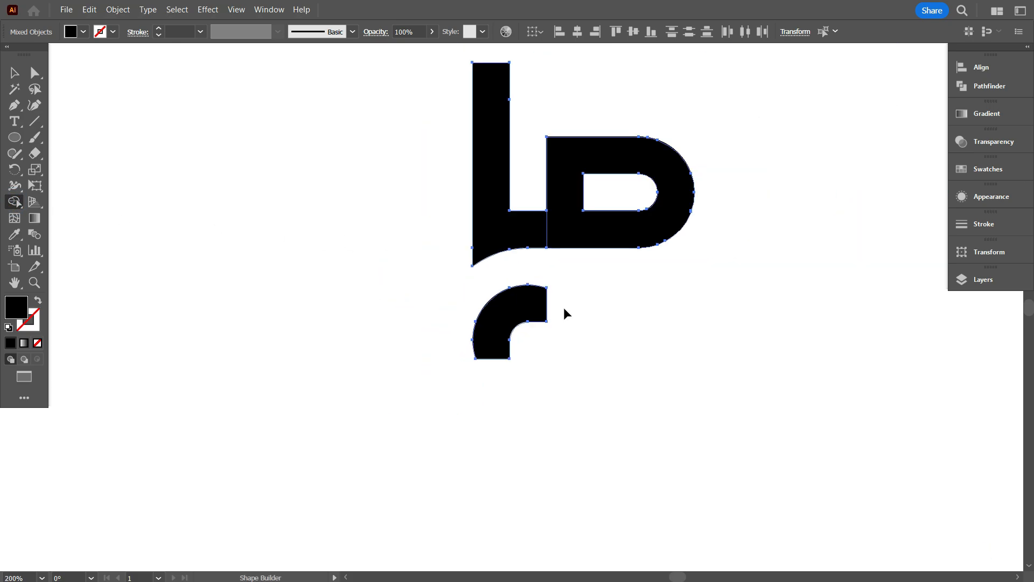
{"action": "key", "text": "ctrl+z"}
Examine in outline view where the stray vertical line meets the left leg's curve.
{"action": "left_click", "coordinate": [183, 213]}
{"action": "scroll", "coordinate": [450, 331], "scroll_direction": "up", "scroll_amount": 4}
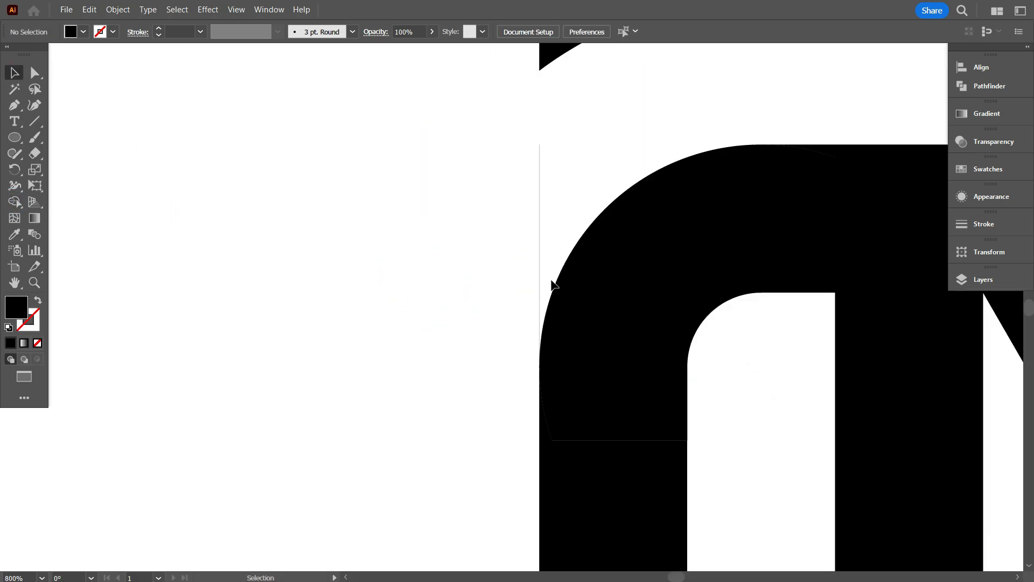
{"action": "left_click", "coordinate": [537, 242]}
{"action": "scroll", "coordinate": [531, 361], "scroll_direction": "up", "scroll_amount": 5}
{"action": "key", "text": "ctrl+y"}
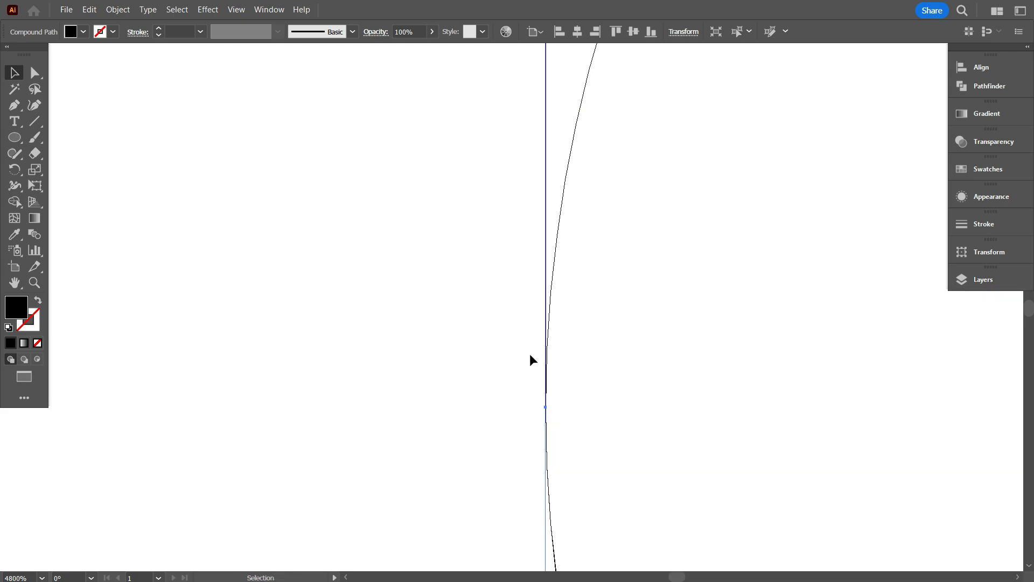
{"action": "scroll", "coordinate": [530, 350], "scroll_direction": "down", "scroll_amount": 2}
{"action": "scroll", "coordinate": [519, 323], "scroll_direction": "up", "scroll_amount": 4}
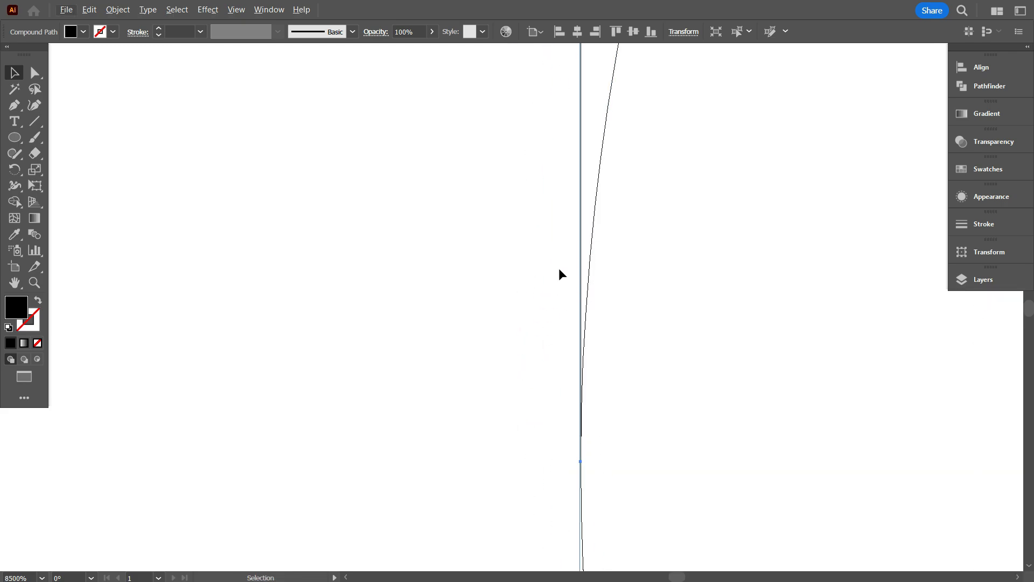
{"action": "scroll", "coordinate": [543, 286], "scroll_direction": "down", "scroll_amount": 3}
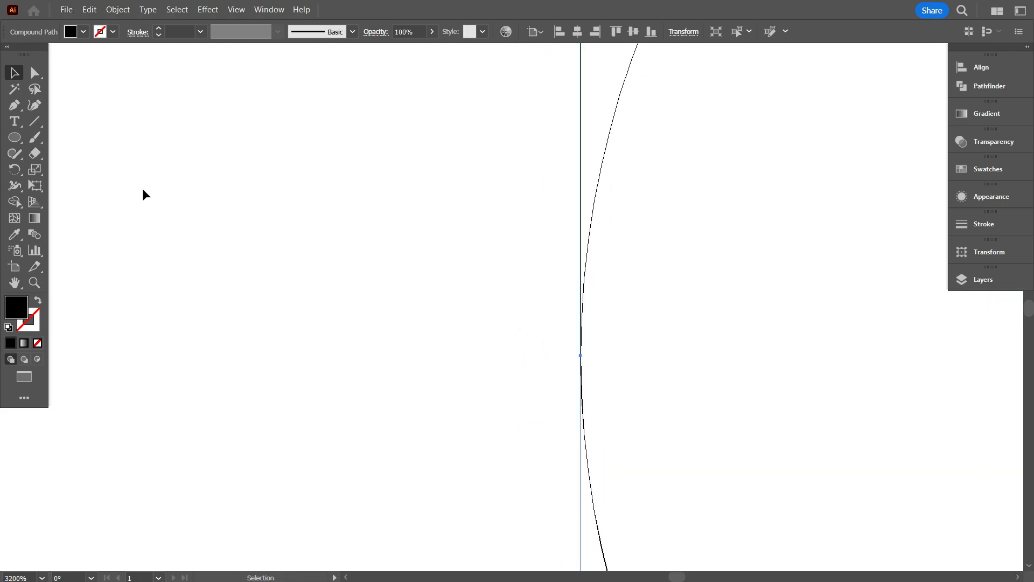
Cut the path with Scissors at the anchor point where the stray line meets the left leg's curve.
{"action": "left_click_drag", "start_coordinate": [34, 152], "coordinate": [80, 143]}
{"action": "scroll", "coordinate": [603, 357], "scroll_direction": "up", "scroll_amount": 1}
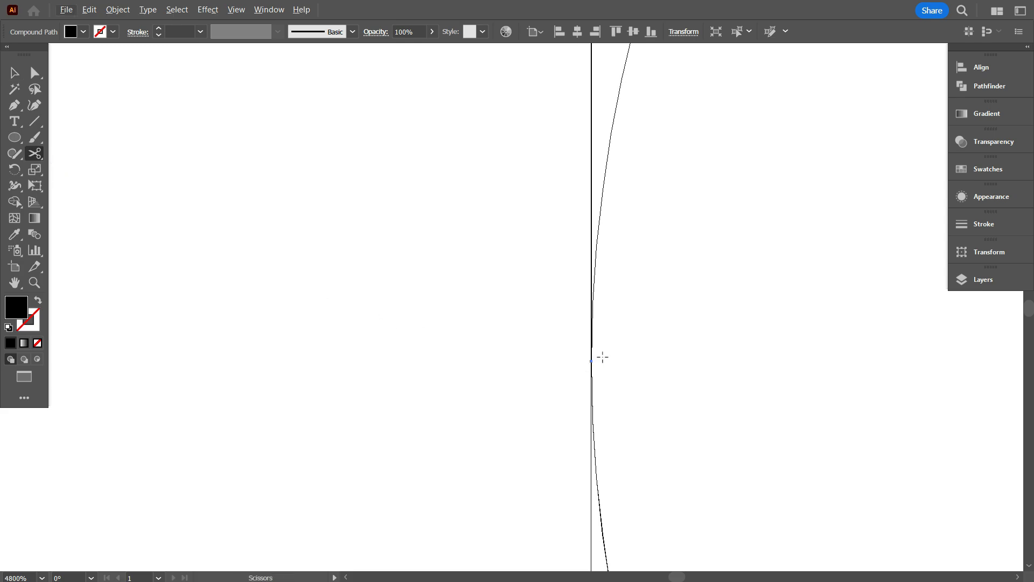
{"action": "left_click", "coordinate": [591, 361]}
{"action": "scroll", "coordinate": [591, 361], "scroll_direction": "down", "scroll_amount": 5}
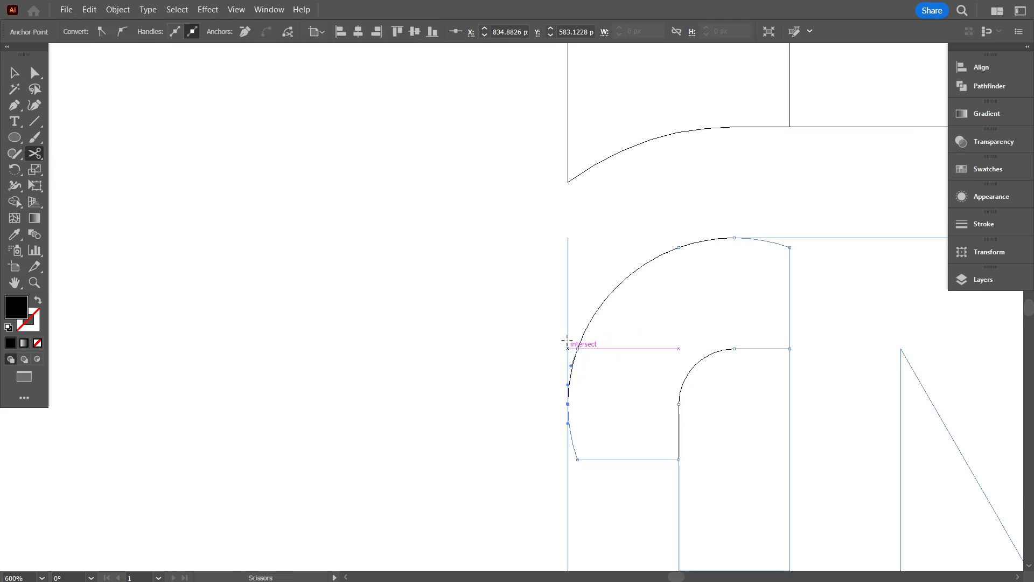
{"action": "scroll", "coordinate": [565, 339], "scroll_direction": "up", "scroll_amount": 5}
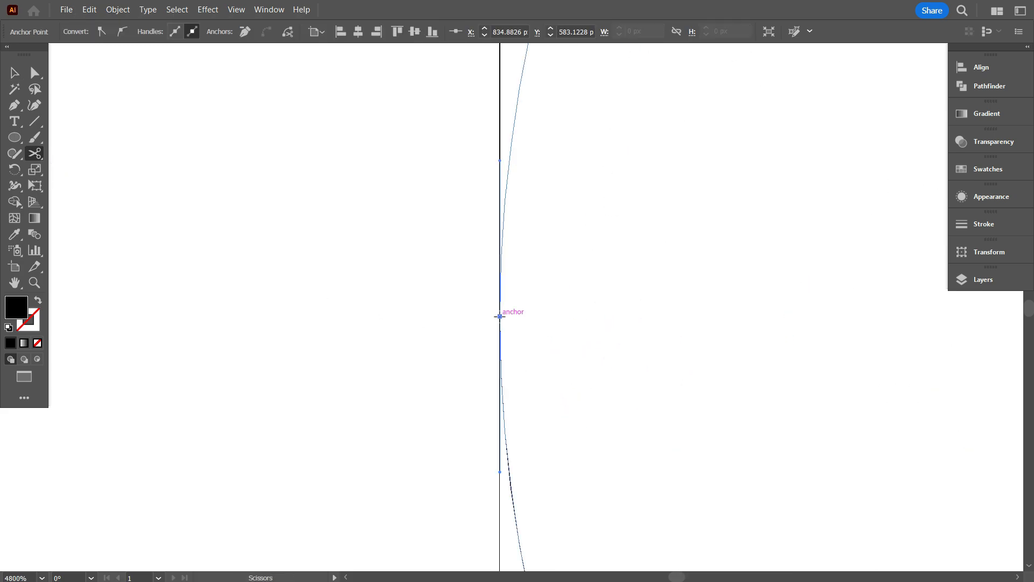
{"action": "left_click", "coordinate": [500, 316]}
{"action": "left_click", "coordinate": [635, 313]}
Return to the filled preview and try to pull the stray line away from the R's left leg.
{"action": "left_click", "coordinate": [14, 72]}
{"action": "scroll", "coordinate": [490, 319], "scroll_direction": "down", "scroll_amount": 1}
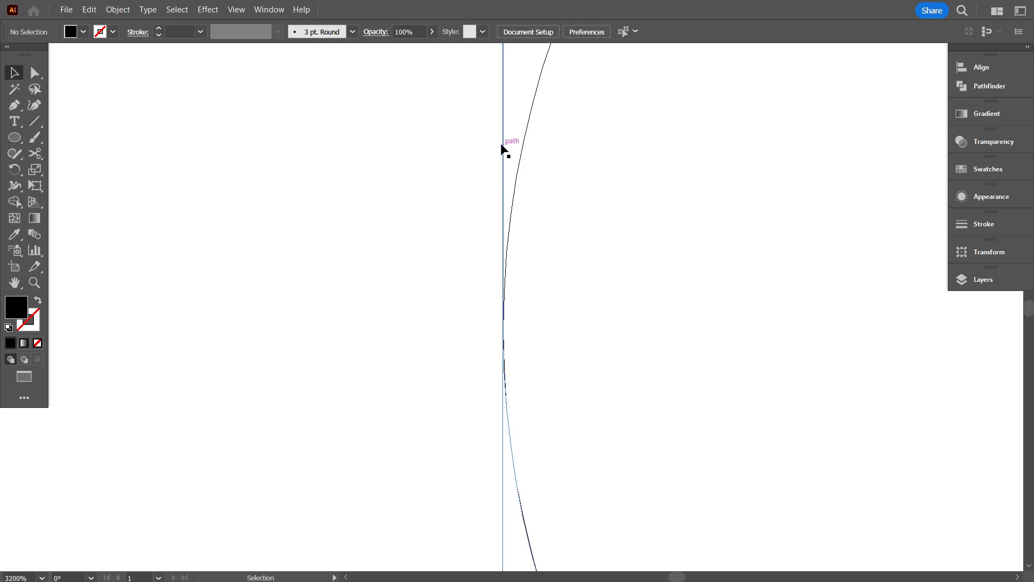
{"action": "left_click", "coordinate": [502, 145]}
{"action": "scroll", "coordinate": [536, 302], "scroll_direction": "down", "scroll_amount": 8}
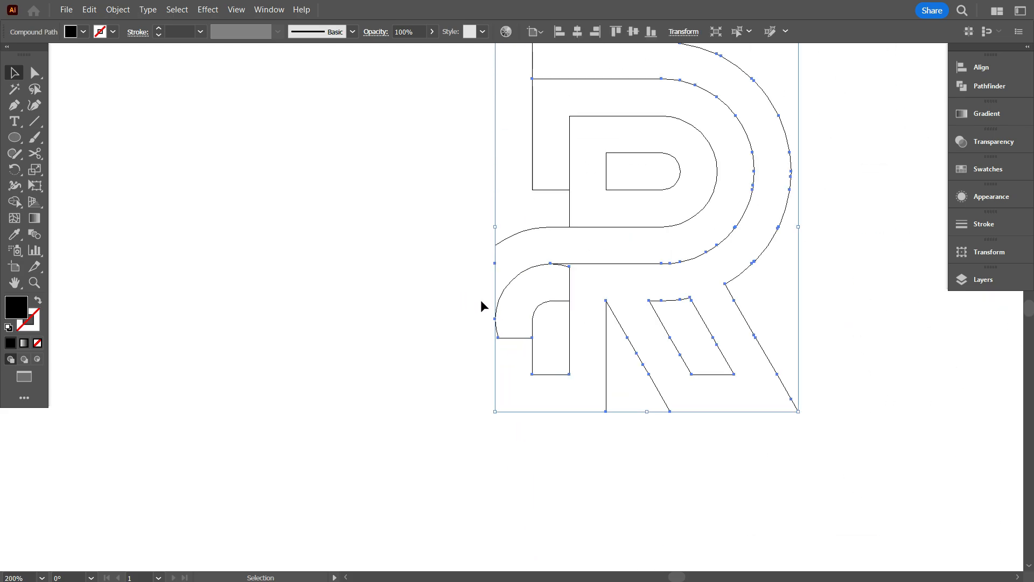
{"action": "key", "text": "ctrl+y"}
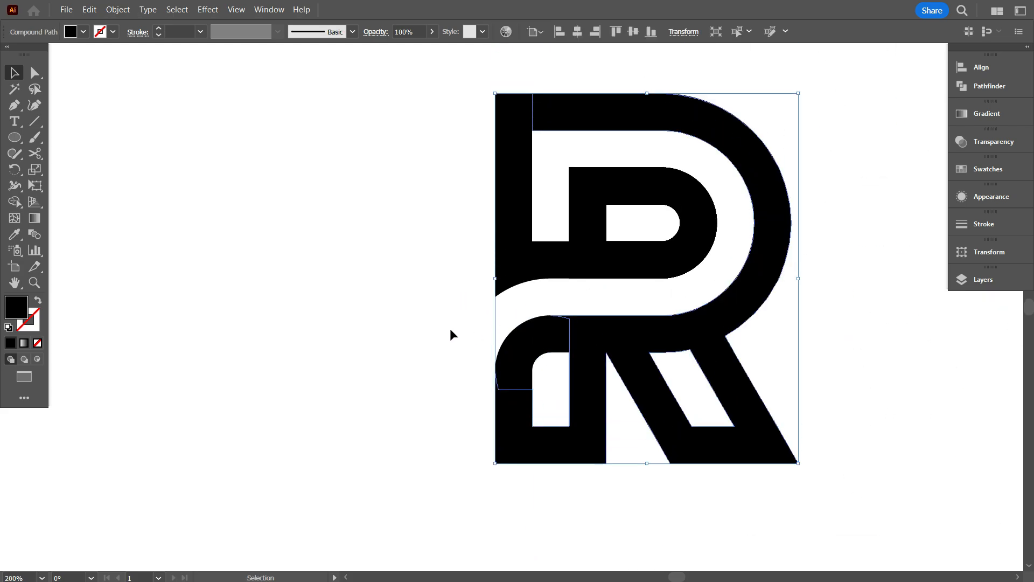
{"action": "left_click_drag", "start_coordinate": [495, 257], "coordinate": [370, 340]}
{"action": "key", "text": "ctrl+z"}
{"action": "left_click", "coordinate": [409, 333]}
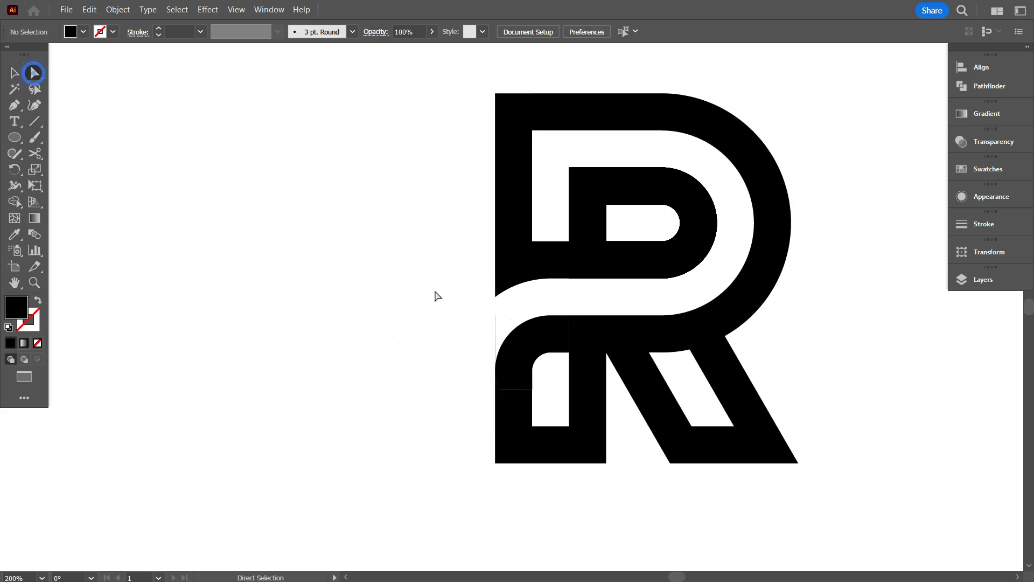
Select only the stray vertical line beside the left leg's curve with Direct Selection and delete it.
{"action": "left_click_drag", "start_coordinate": [457, 314], "coordinate": [500, 338]}
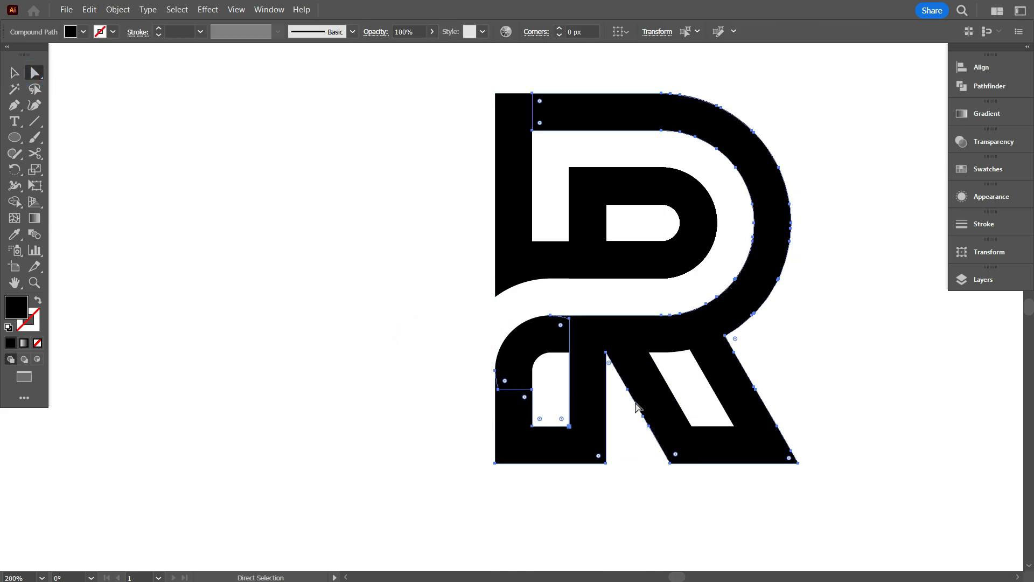
{"action": "left_click", "coordinate": [15, 73]}
{"action": "left_click", "coordinate": [247, 236]}
{"action": "left_click_drag", "start_coordinate": [555, 398], "coordinate": [454, 386]}
{"action": "scroll", "coordinate": [454, 389], "scroll_direction": "down", "scroll_amount": 1}
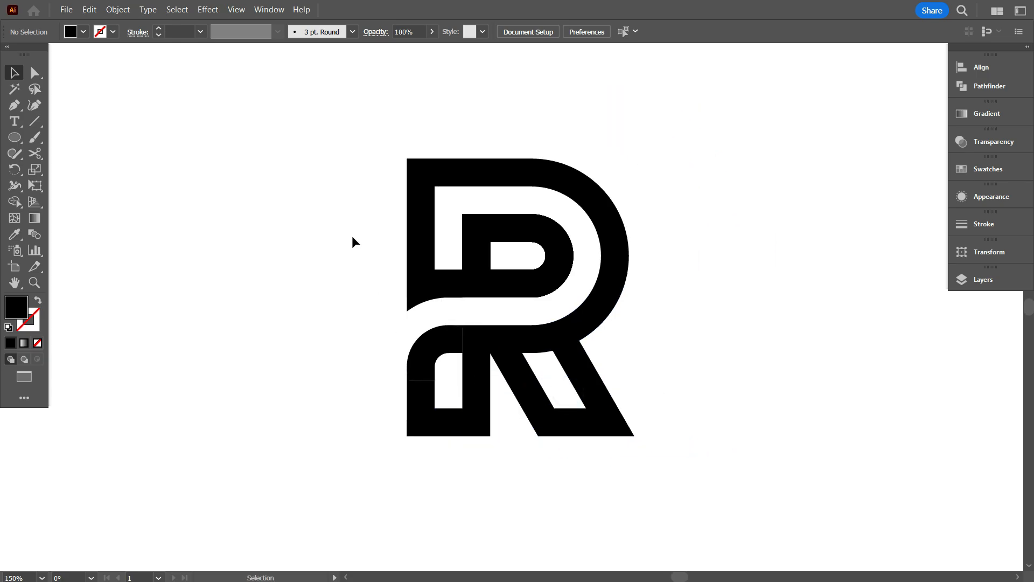
Unite all pieces of the R into one shape with Pathfinder.
{"action": "left_click_drag", "start_coordinate": [307, 139], "coordinate": [668, 474]}
{"action": "left_click", "coordinate": [982, 86]}
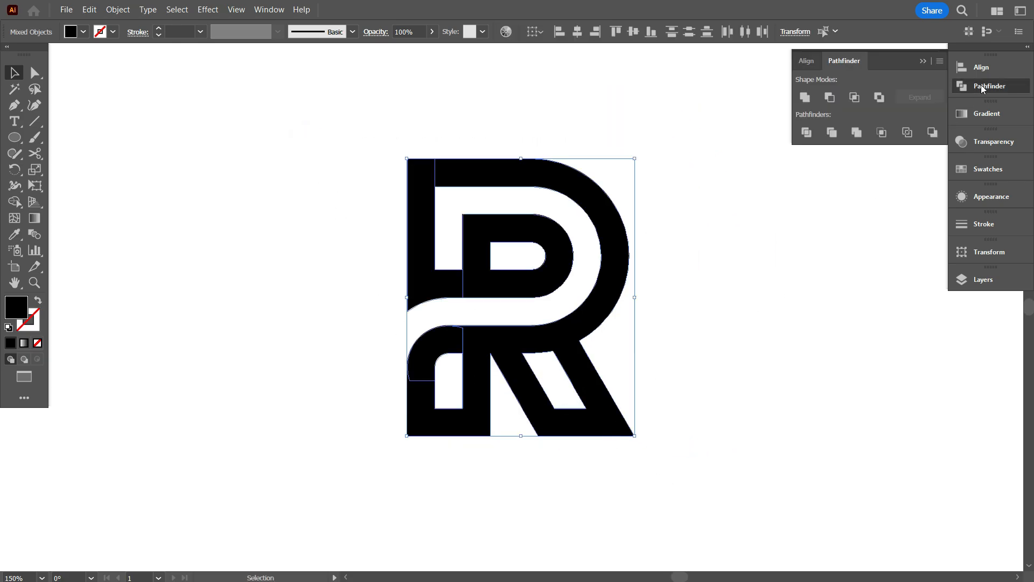
{"action": "left_click", "coordinate": [805, 98]}
Merge the leftover curved segment in the left leg with Shape Builder and check the R in outline view.
{"action": "left_click_drag", "start_coordinate": [723, 445], "coordinate": [373, 286]}
{"action": "scroll", "coordinate": [426, 389], "scroll_direction": "up", "scroll_amount": 5}
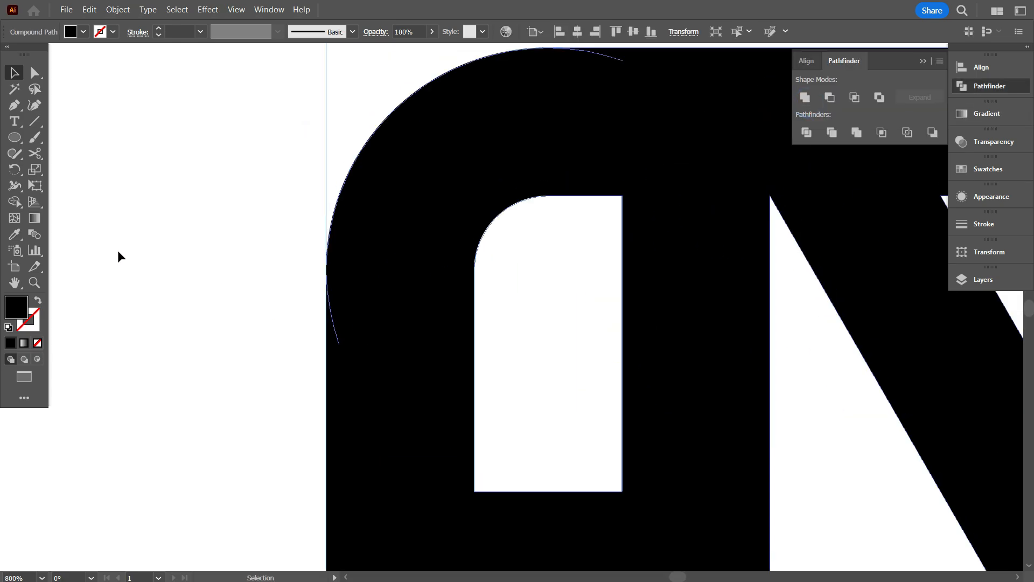
{"action": "scroll", "coordinate": [476, 268], "scroll_direction": "down", "scroll_amount": 5}
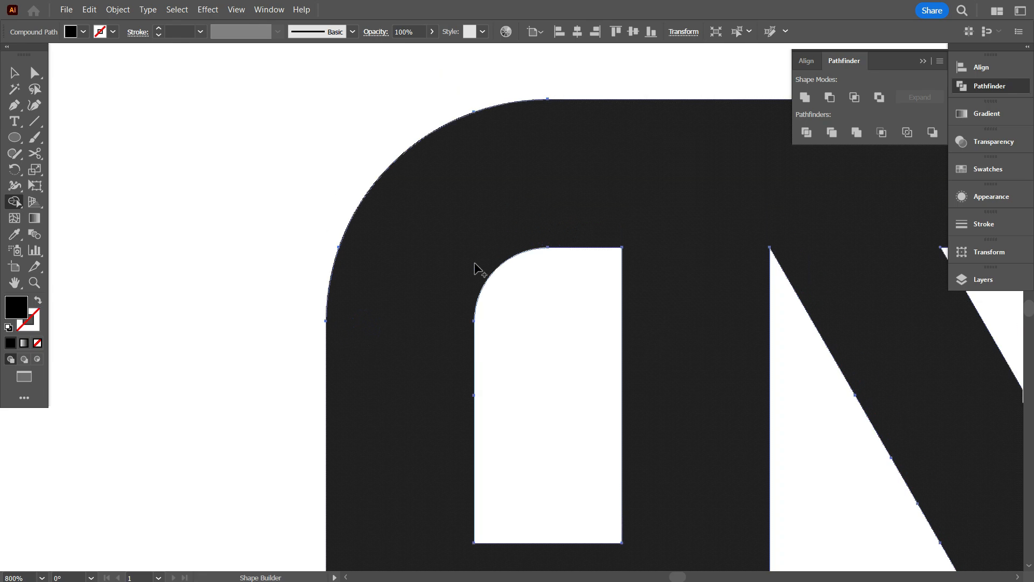
{"action": "left_click", "coordinate": [212, 232]}
{"action": "scroll", "coordinate": [400, 319], "scroll_direction": "down", "scroll_amount": 1}
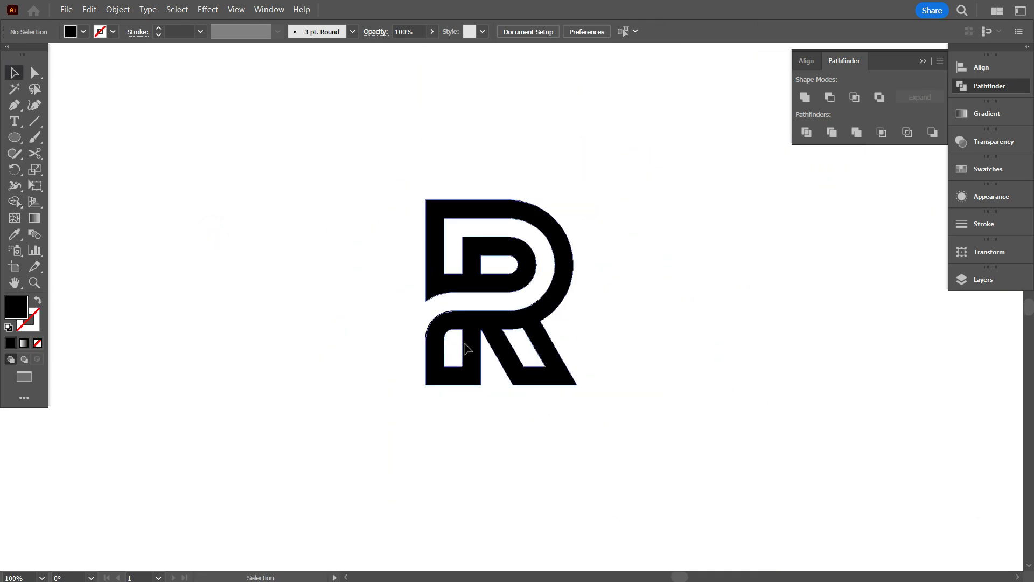
{"action": "scroll", "coordinate": [480, 341], "scroll_direction": "up", "scroll_amount": 2}
{"action": "scroll", "coordinate": [540, 367], "scroll_direction": "up", "scroll_amount": 1}
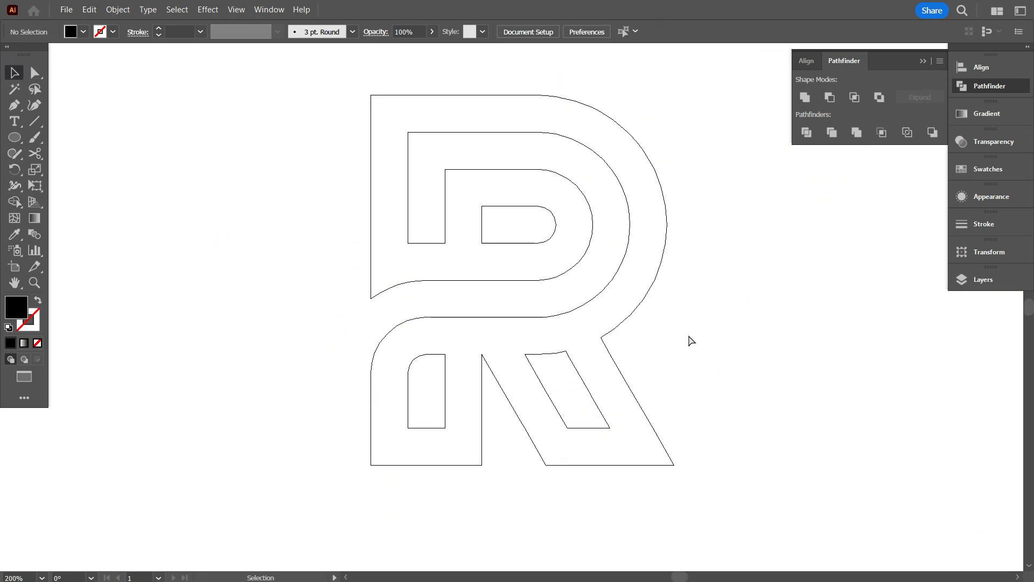
{"action": "key", "text": "ctrl+y"}
{"action": "scroll", "coordinate": [535, 327], "scroll_direction": "down", "scroll_amount": 1}
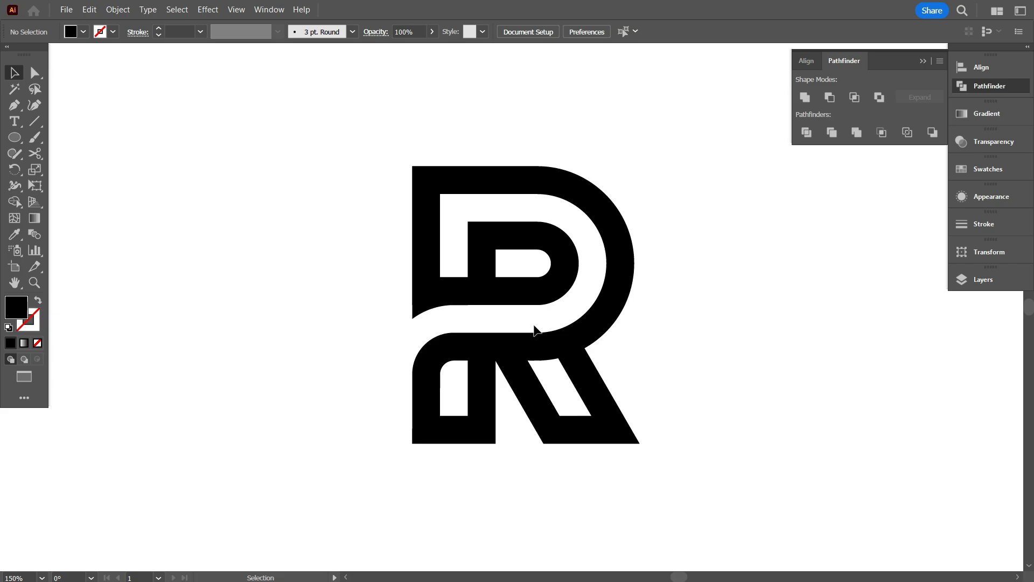
Fill the united R with a mid-grey swatch.
{"action": "left_click", "coordinate": [923, 61]}
{"action": "left_click_drag", "start_coordinate": [332, 175], "coordinate": [437, 387]}
{"action": "left_click", "coordinate": [84, 31]}
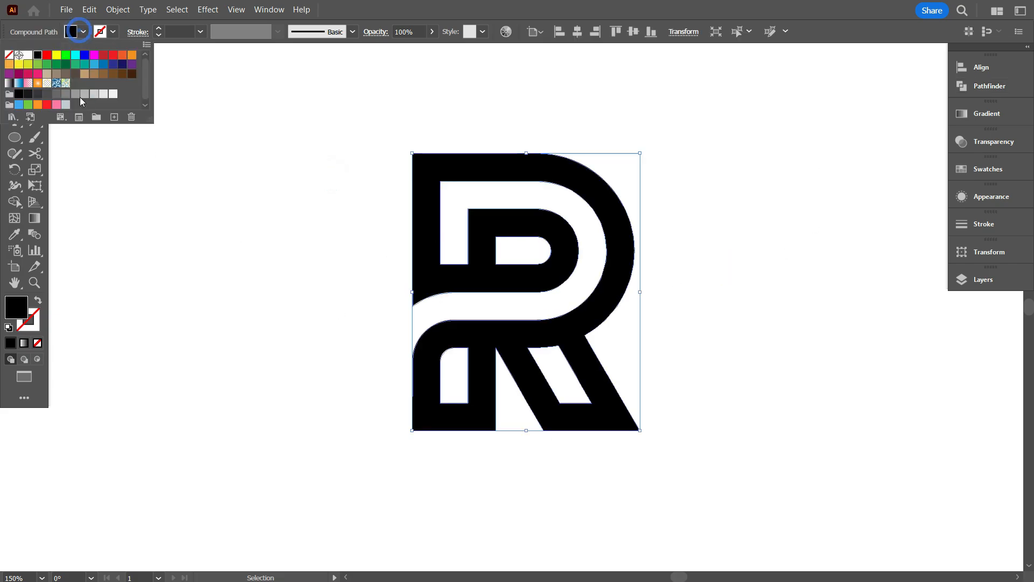
{"action": "left_click", "coordinate": [76, 94]}
{"action": "left_click", "coordinate": [205, 216]}
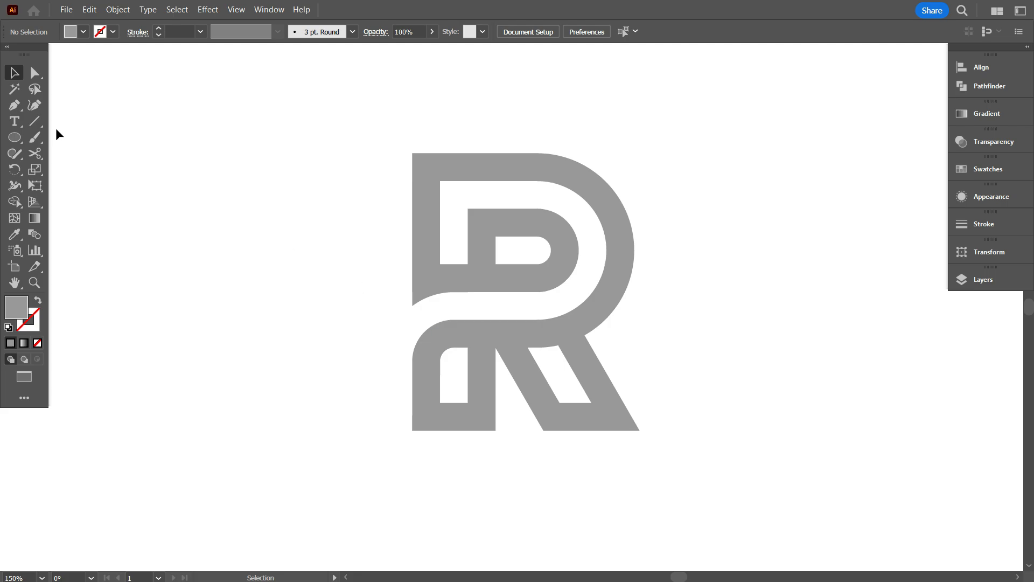
Draw a horizontal line about 274 px long along the R's base and give it a black stroke.
{"action": "left_click_drag", "start_coordinate": [329, 431], "coordinate": [763, 419]}
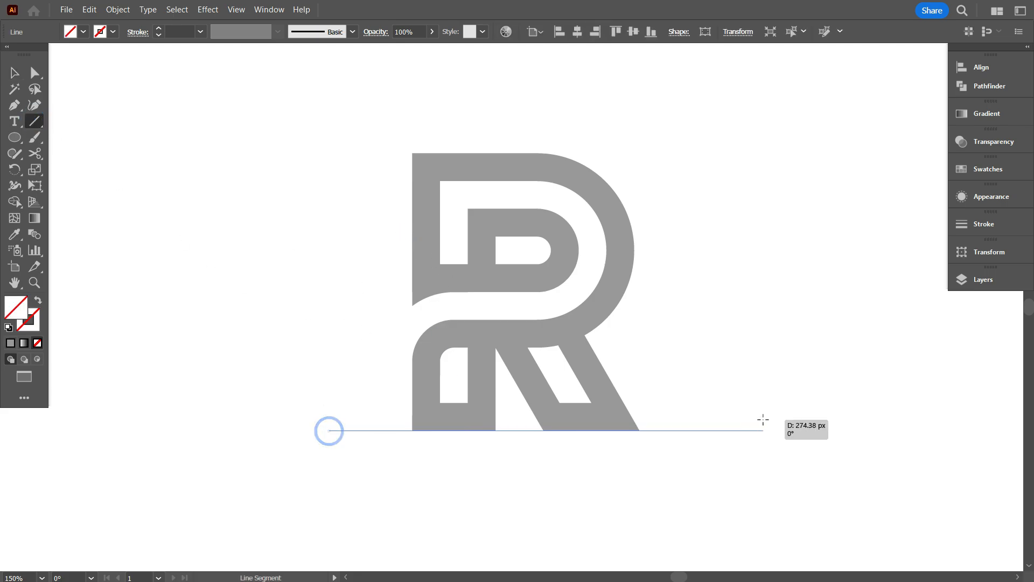
{"action": "left_click", "coordinate": [113, 31]}
{"action": "left_click", "coordinate": [93, 62]}
{"action": "key", "text": "Escape"}
{"action": "key", "text": "v"}
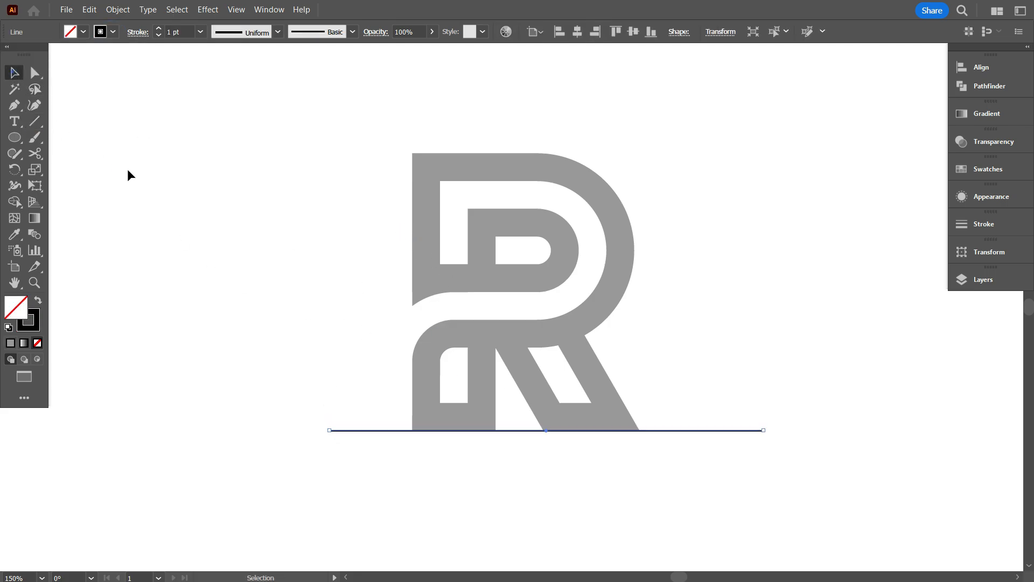
{"action": "left_click", "coordinate": [237, 248]}
Duplicate the line upward at bar-thickness spacing until the copies reach the R's top, and delete the surplus line above it.
{"action": "left_click_drag", "start_coordinate": [507, 430], "coordinate": [509, 403]}
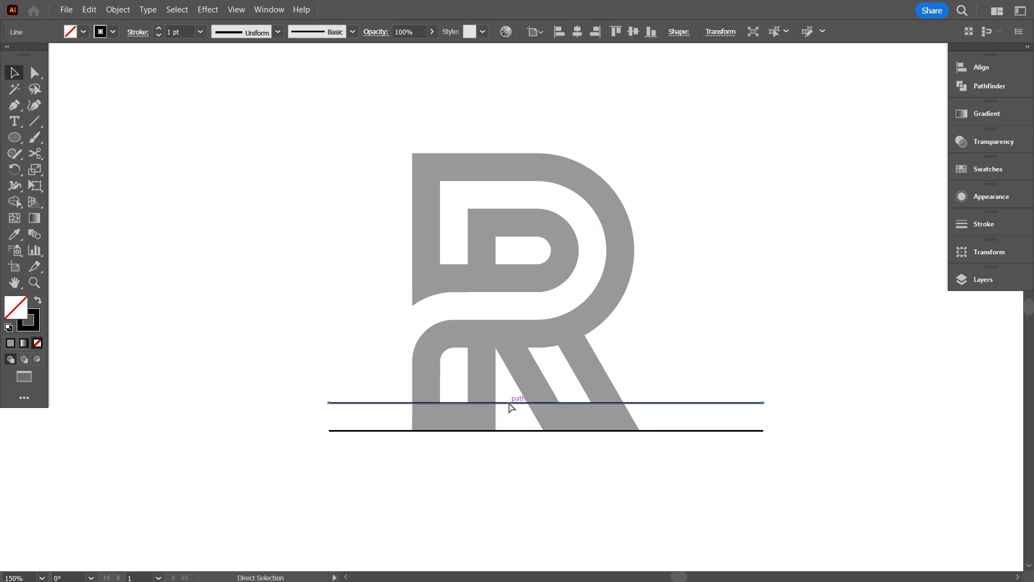
{"action": "key", "text": "ctrl+d"}
{"action": "key", "text": "ctrl+d"}
{"action": "key", "text": "ctrl+d"}
{"action": "key", "text": "ctrl+d"}
{"action": "key", "text": "ctrl+d"}
{"action": "key", "text": "ctrl+d"}
{"action": "key", "text": "ctrl+d"}
{"action": "key", "text": "ctrl+d"}
{"action": "key", "text": "ctrl+d"}
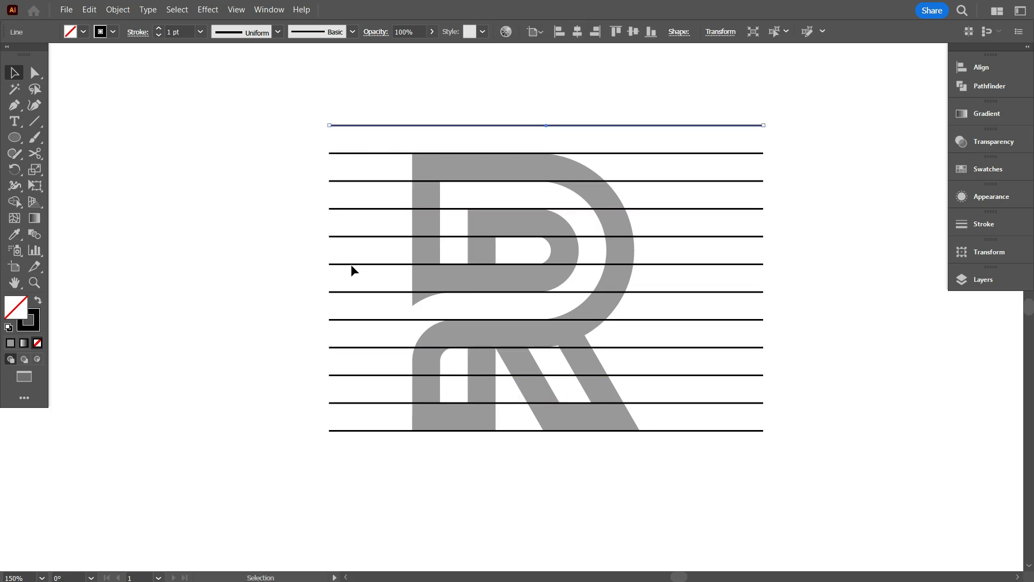
{"action": "key", "text": "a"}
{"action": "left_click_drag", "start_coordinate": [295, 95], "coordinate": [347, 138]}
{"action": "key", "text": "Delete"}
Create the vertical grid lines by rotating a copy of all the horizontal lines 90°.
{"action": "left_click_drag", "start_coordinate": [706, 122], "coordinate": [762, 462]}
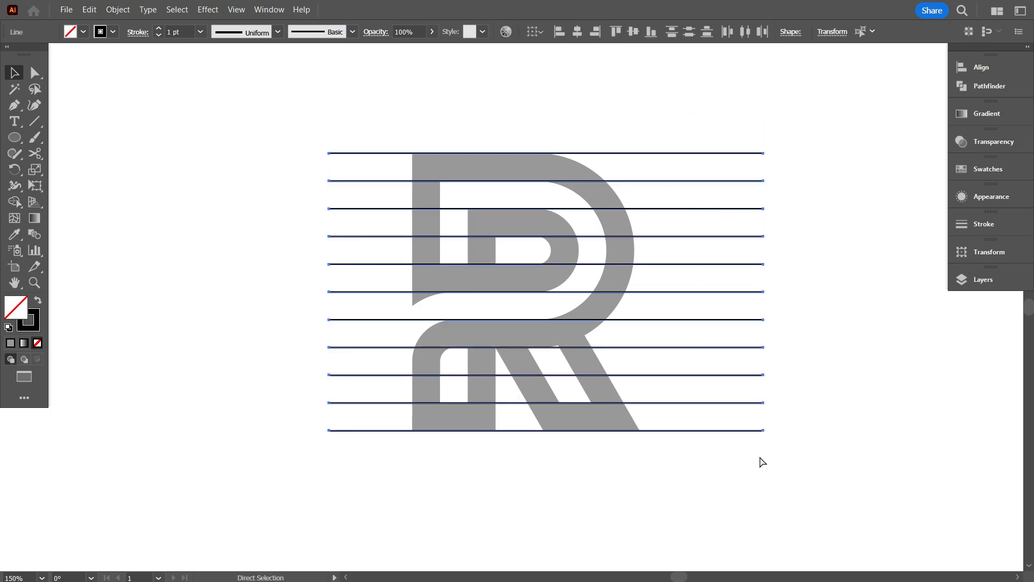
{"action": "key", "text": "v"}
{"action": "left_click_drag", "start_coordinate": [778, 222], "coordinate": [771, 475]}
{"action": "left_click", "coordinate": [770, 476]}
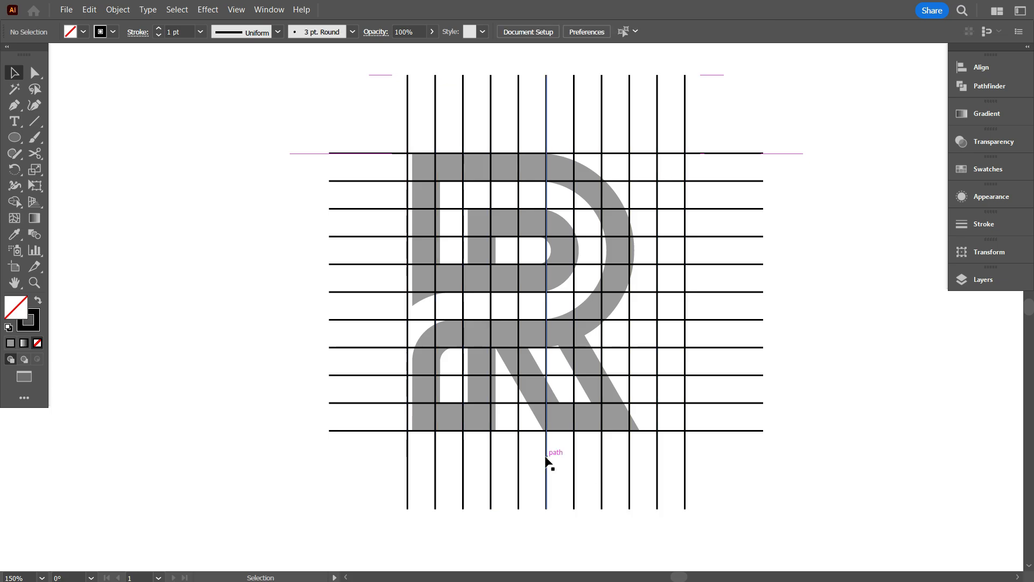
Move the R sideways so its left edge aligns with the first vertical grid line.
{"action": "scroll", "coordinate": [407, 414], "scroll_direction": "up", "scroll_amount": 7}
{"action": "left_click_drag", "start_coordinate": [486, 389], "coordinate": [409, 402]}
{"action": "scroll", "coordinate": [370, 418], "scroll_direction": "down", "scroll_amount": 6}
{"action": "scroll", "coordinate": [368, 419], "scroll_direction": "down", "scroll_amount": 1}
{"action": "left_click", "coordinate": [183, 312]}
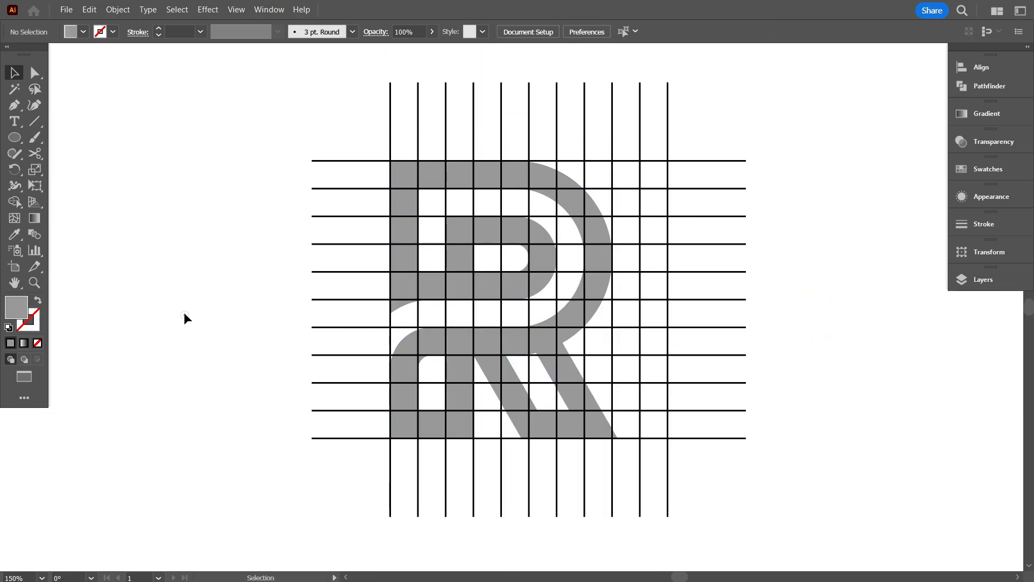
Add a copy of a horizontal grid line through the middle of the R's small inner counter.
{"action": "scroll", "coordinate": [490, 263], "scroll_direction": "up", "scroll_amount": 3}
{"action": "left_click_drag", "start_coordinate": [531, 226], "coordinate": [531, 265]}
{"action": "scroll", "coordinate": [531, 266], "scroll_direction": "down", "scroll_amount": 3}
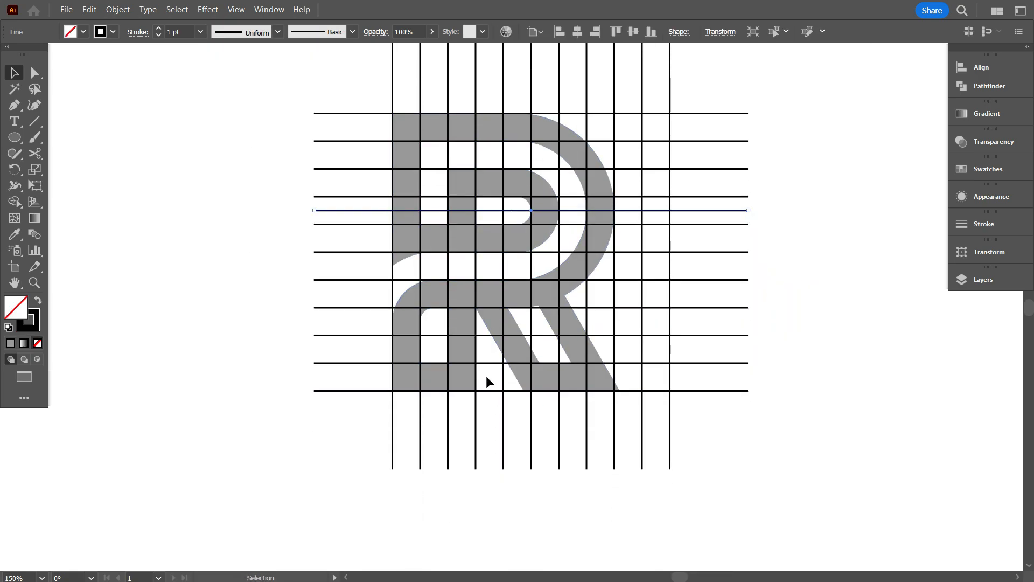
Copy the topmost horizontal grid line down to the middle of the R's top bar.
{"action": "scroll", "coordinate": [498, 167], "scroll_direction": "up", "scroll_amount": 2}
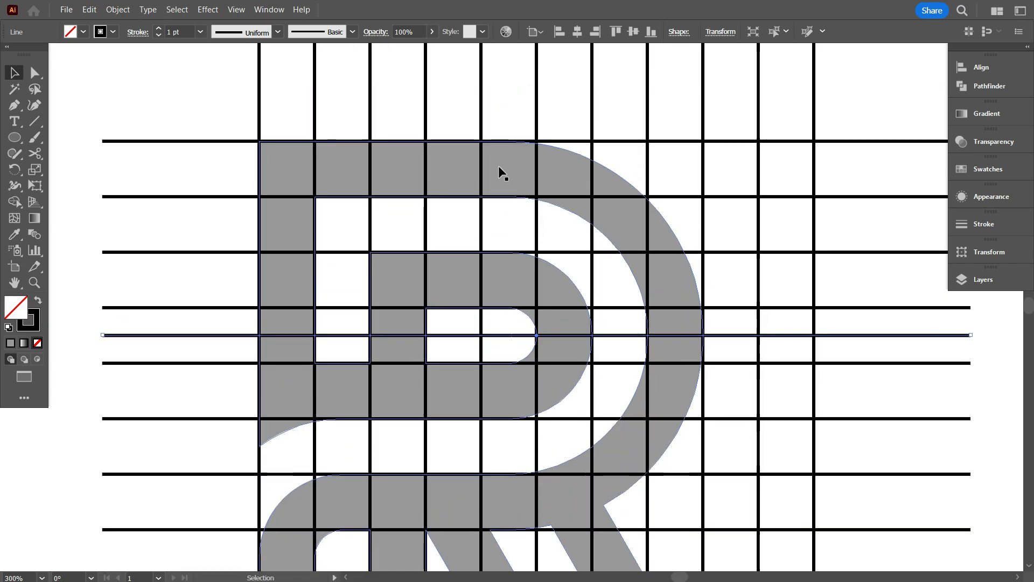
{"action": "scroll", "coordinate": [496, 169], "scroll_direction": "up", "scroll_amount": 1}
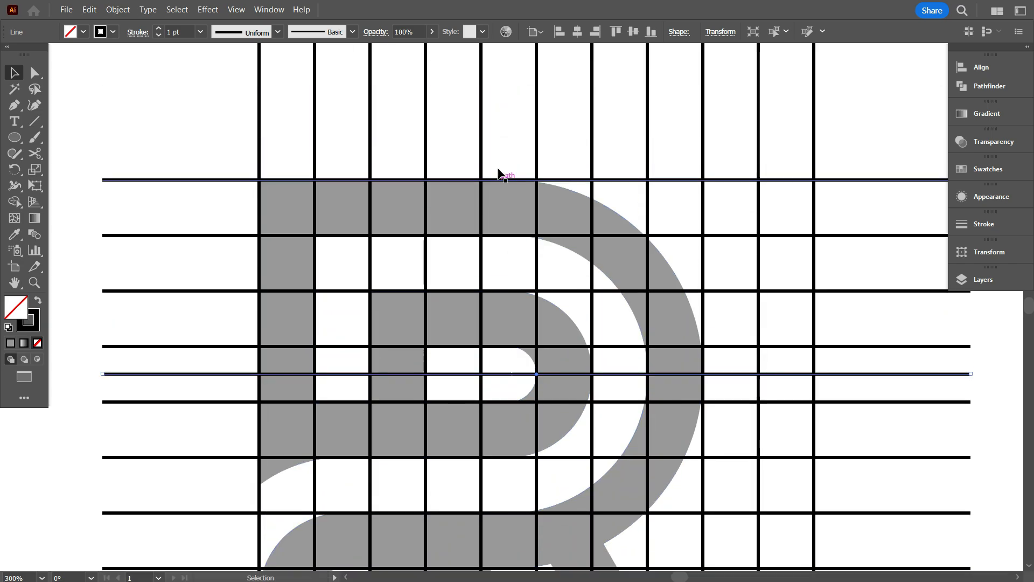
{"action": "scroll", "coordinate": [497, 169], "scroll_direction": "up", "scroll_amount": 1}
{"action": "left_click_drag", "start_coordinate": [505, 178], "coordinate": [506, 214]}
{"action": "scroll", "coordinate": [505, 260], "scroll_direction": "down", "scroll_amount": 2}
{"action": "scroll", "coordinate": [547, 249], "scroll_direction": "down", "scroll_amount": 1}
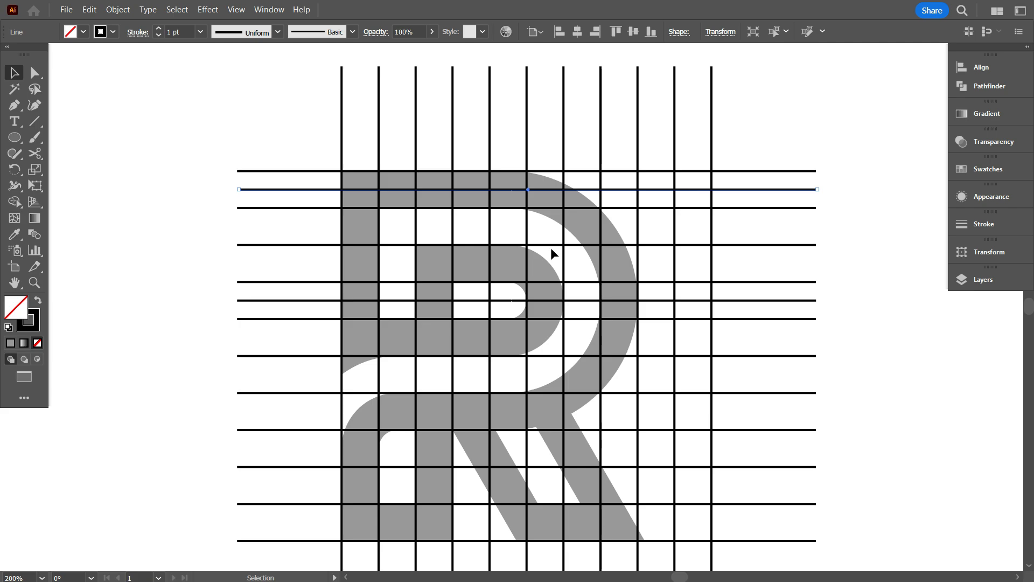
Copy the horizontal line at the top of the leg cutouts to midway between it and the next line below.
{"action": "scroll", "coordinate": [550, 247], "scroll_direction": "down", "scroll_amount": 5}
{"action": "scroll", "coordinate": [502, 332], "scroll_direction": "down", "scroll_amount": 3}
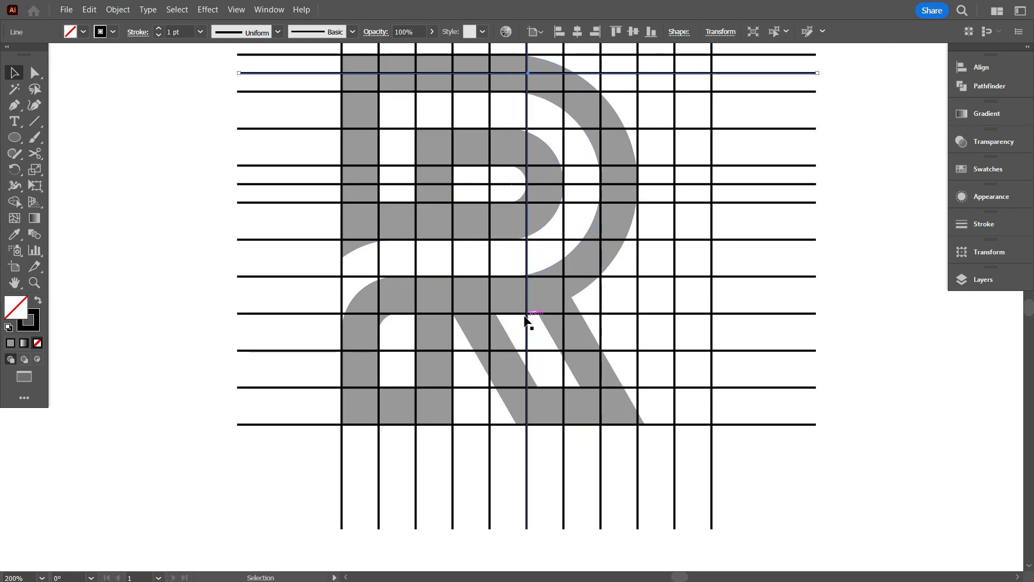
{"action": "scroll", "coordinate": [502, 302], "scroll_direction": "up", "scroll_amount": 1}
{"action": "left_click", "coordinate": [511, 320]}
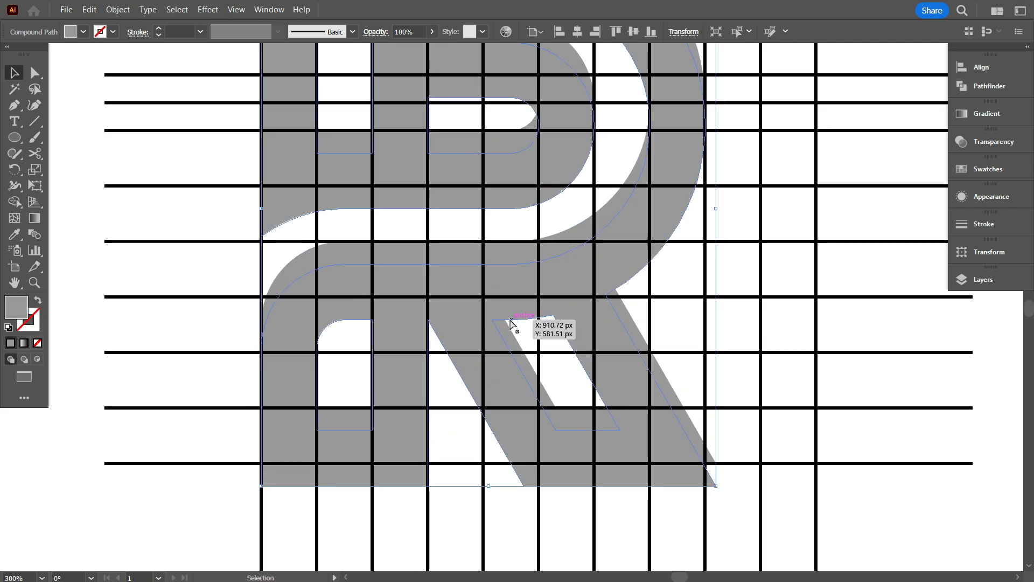
{"action": "left_click", "coordinate": [675, 293]}
{"action": "left_click_drag", "start_coordinate": [567, 296], "coordinate": [565, 325], "text": "alt"}
{"action": "scroll", "coordinate": [549, 318], "scroll_direction": "down", "scroll_amount": 2}
{"action": "left_click", "coordinate": [577, 481]}
{"action": "scroll", "coordinate": [571, 447], "scroll_direction": "up", "scroll_amount": 1}
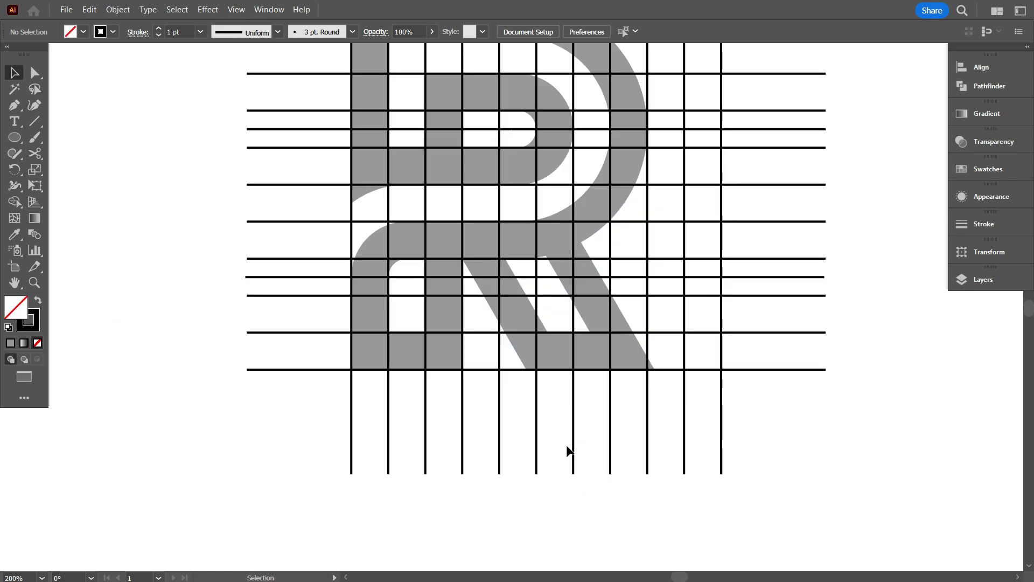
Draw an unfilled circle over the bowl, spanning from the half-cell line in the top bar to the one across the legs.
{"action": "scroll", "coordinate": [565, 448], "scroll_direction": "up", "scroll_amount": 6}
{"action": "scroll", "coordinate": [542, 301], "scroll_direction": "down", "scroll_amount": 1}
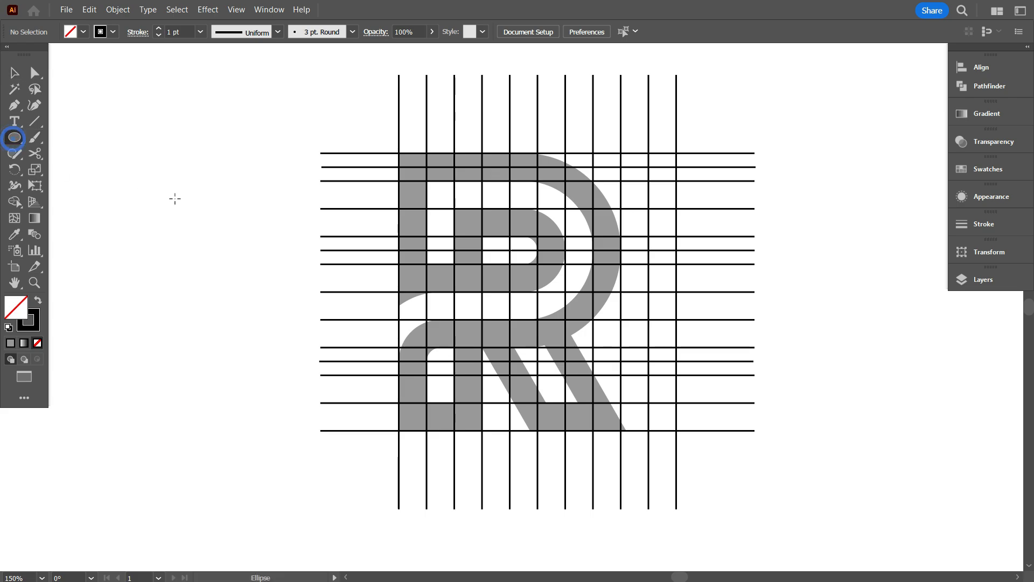
{"action": "scroll", "coordinate": [541, 266], "scroll_direction": "up", "scroll_amount": 1}
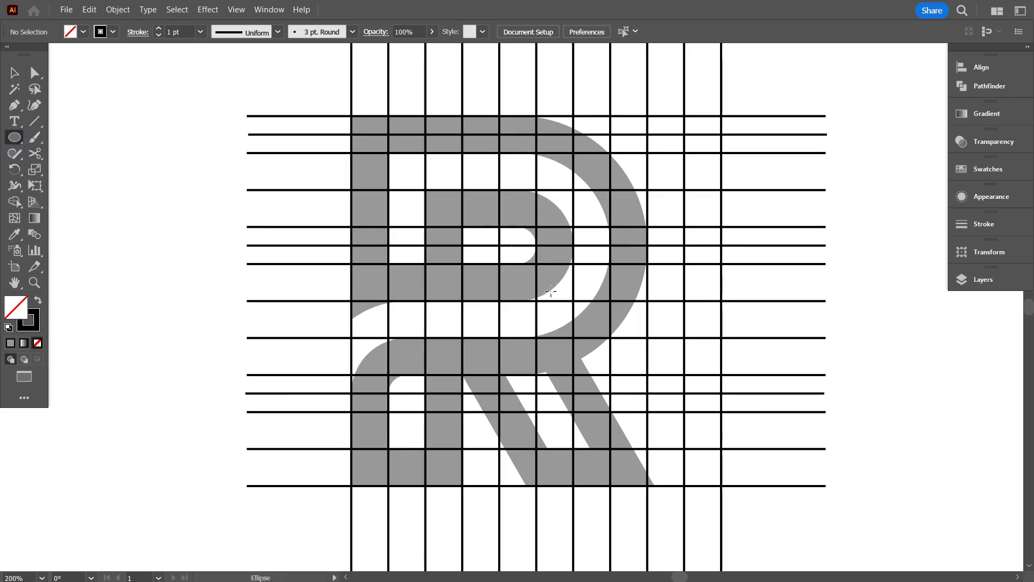
{"action": "left_click_drag", "start_coordinate": [518, 264], "coordinate": [515, 395]}
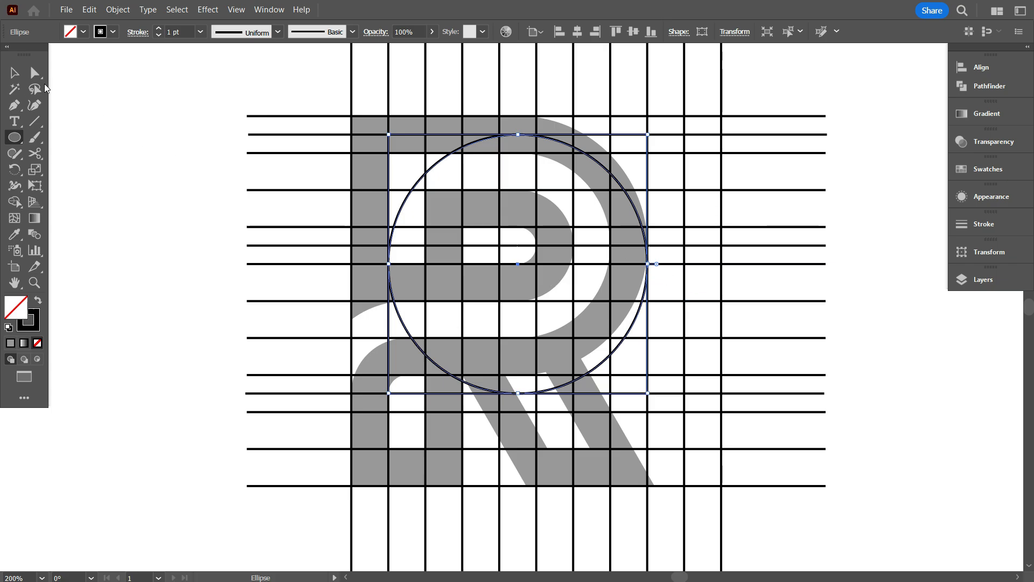
{"action": "left_click", "coordinate": [136, 233]}
Examine how the large circle's edges line up with the surrounding grid lines.
{"action": "scroll", "coordinate": [406, 286], "scroll_direction": "up", "scroll_amount": 5}
{"action": "scroll", "coordinate": [360, 280], "scroll_direction": "down", "scroll_amount": 5}
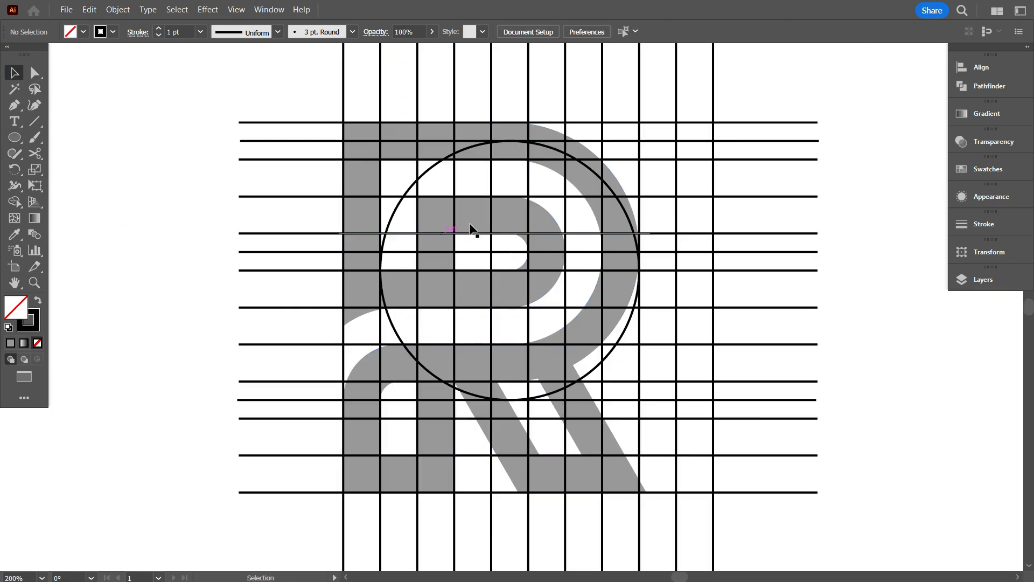
{"action": "left_click", "coordinate": [431, 166]}
{"action": "scroll", "coordinate": [518, 153], "scroll_direction": "up", "scroll_amount": 3}
{"action": "scroll", "coordinate": [518, 162], "scroll_direction": "down", "scroll_amount": 3}
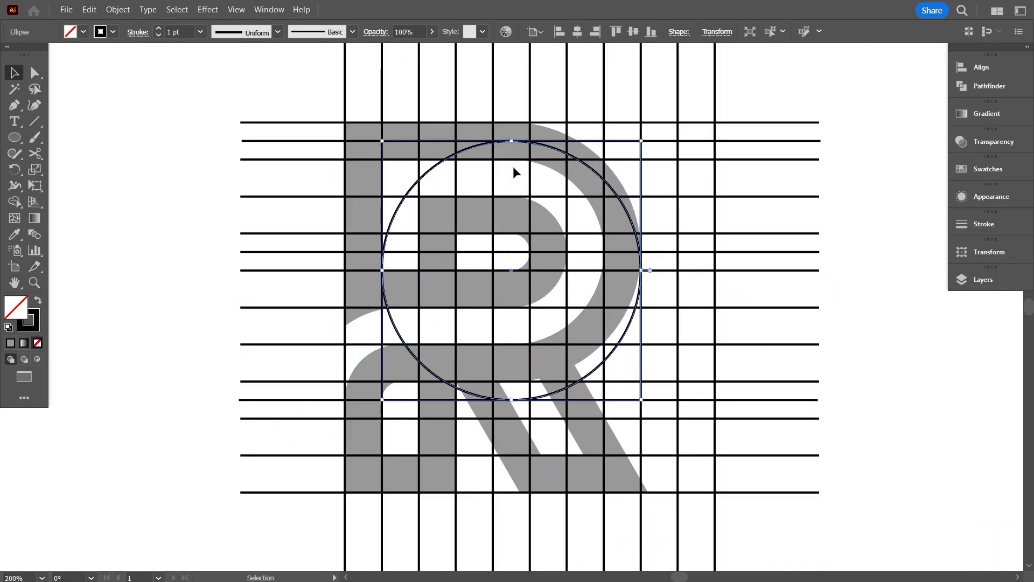
{"action": "scroll", "coordinate": [506, 194], "scroll_direction": "down", "scroll_amount": 3}
{"action": "scroll", "coordinate": [507, 377], "scroll_direction": "down", "scroll_amount": 3}
{"action": "scroll", "coordinate": [511, 463], "scroll_direction": "up", "scroll_amount": 3}
{"action": "left_click", "coordinate": [511, 461]}
{"action": "scroll", "coordinate": [517, 431], "scroll_direction": "up", "scroll_amount": 3}
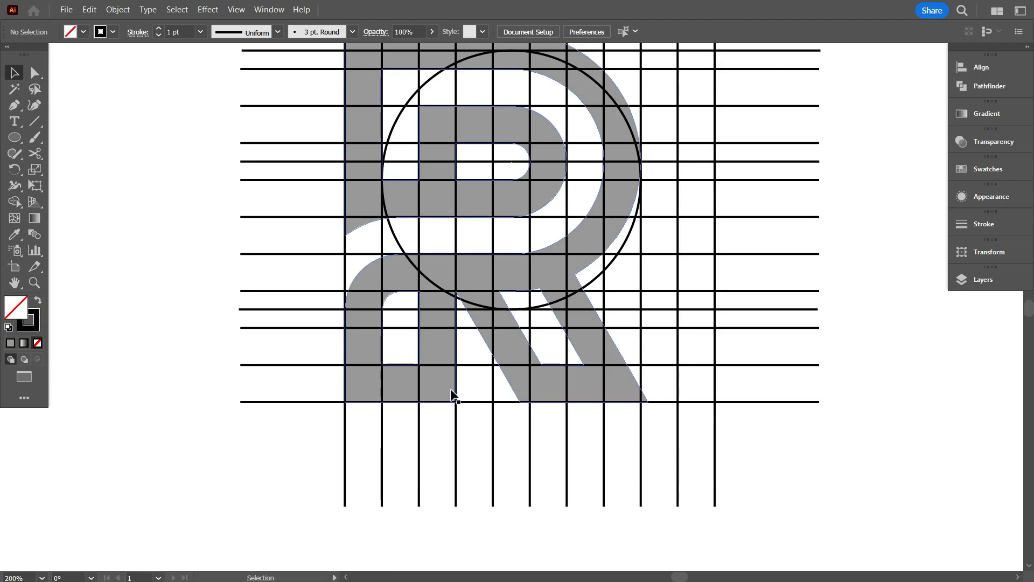
Draw a two-cell circle at the base of the left leg, between the second and fourth vertical grid lines.
{"action": "scroll", "coordinate": [434, 368], "scroll_direction": "up", "scroll_amount": 2}
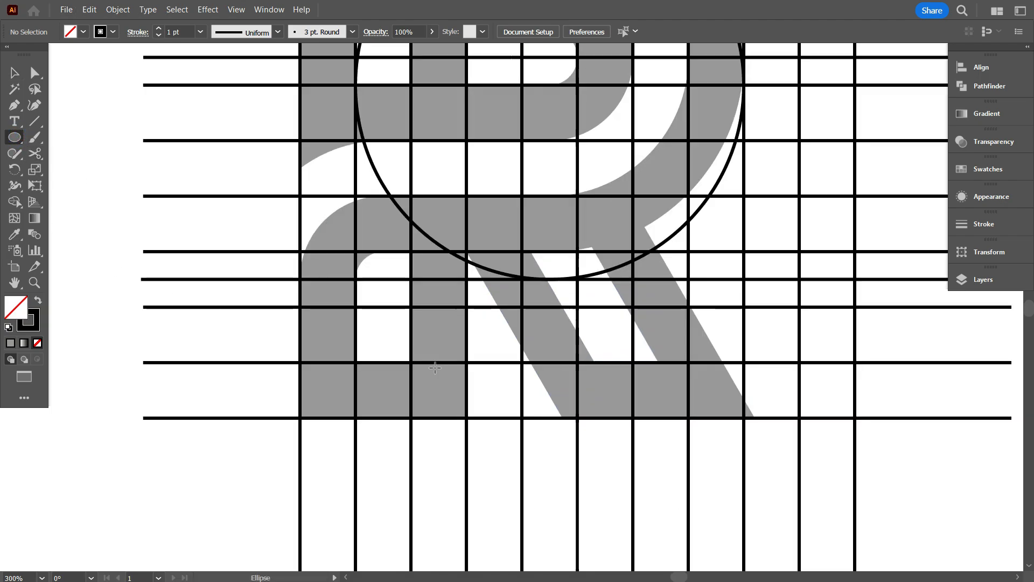
{"action": "left_click_drag", "start_coordinate": [358, 308], "coordinate": [467, 416]}
{"action": "key", "text": "v"}
{"action": "left_click", "coordinate": [112, 283]}
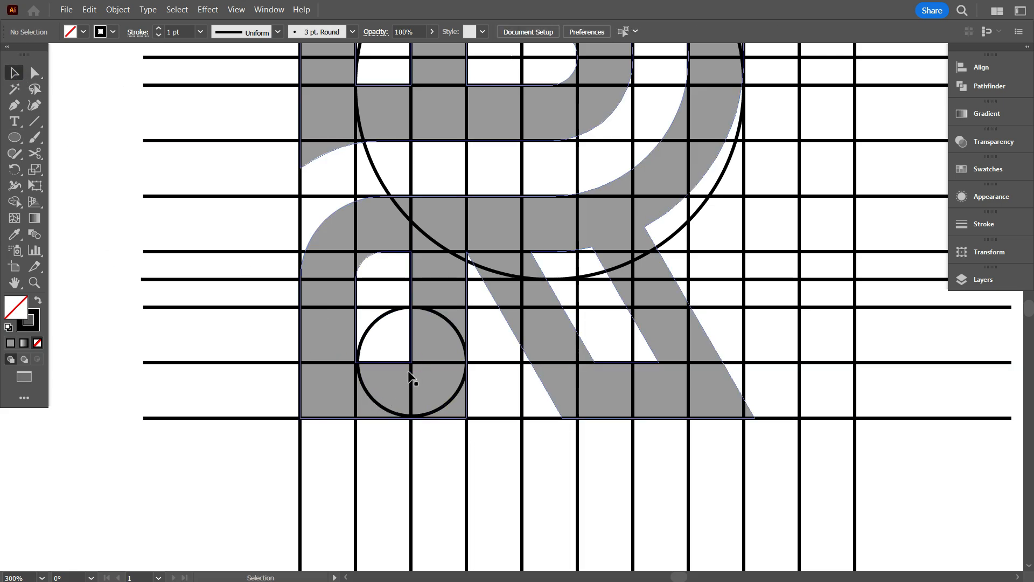
Nudge the small circle sideways and extend its lower edge to fit the grid lines around it.
{"action": "scroll", "coordinate": [367, 355], "scroll_direction": "down", "scroll_amount": 1}
{"action": "left_click", "coordinate": [357, 348]}
{"action": "scroll", "coordinate": [414, 284], "scroll_direction": "up", "scroll_amount": 5}
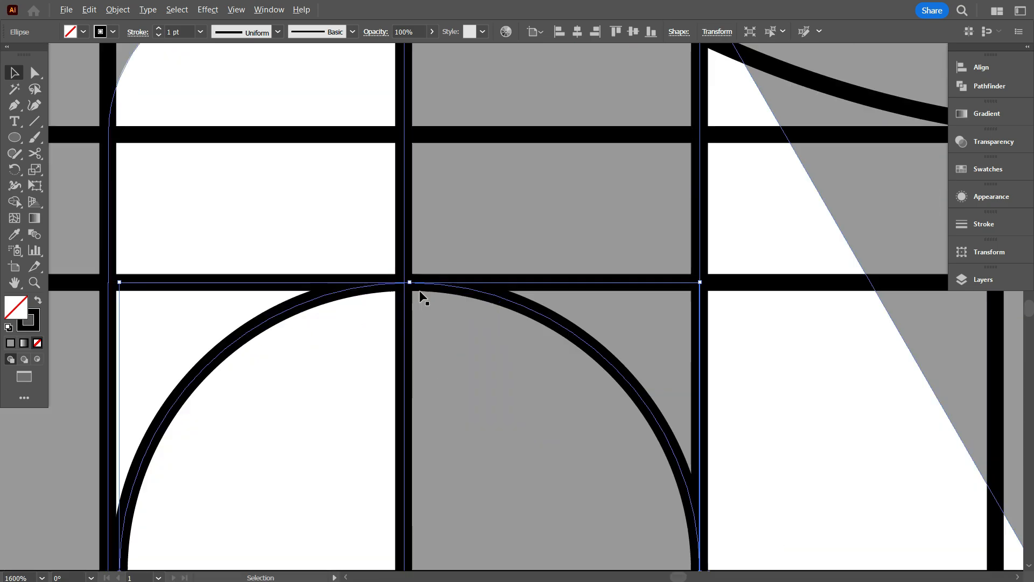
{"action": "left_click_drag", "start_coordinate": [507, 302], "coordinate": [503, 302]}
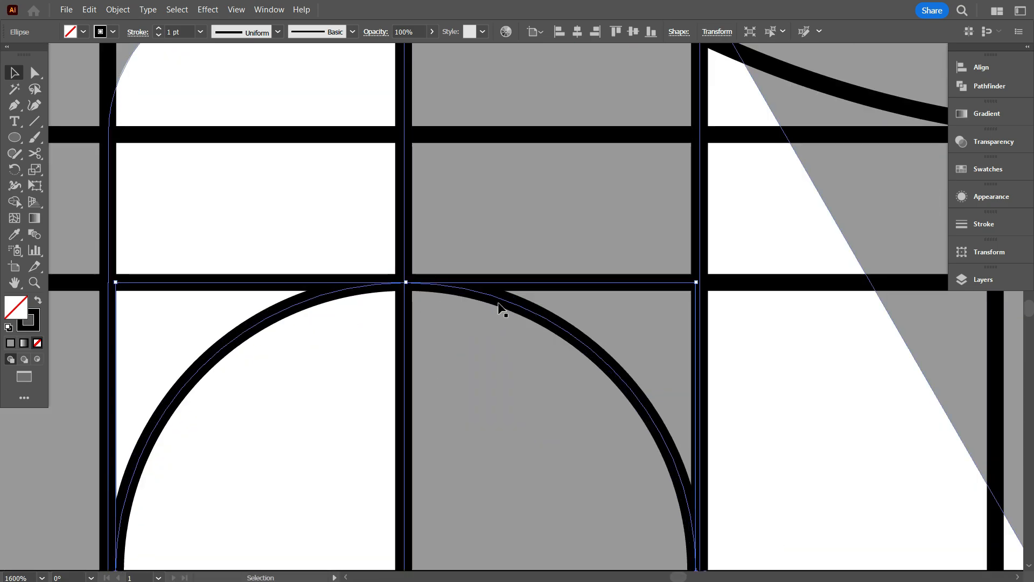
{"action": "scroll", "coordinate": [365, 344], "scroll_direction": "down", "scroll_amount": 7}
{"action": "scroll", "coordinate": [365, 344], "scroll_direction": "down", "scroll_amount": 3}
{"action": "scroll", "coordinate": [377, 419], "scroll_direction": "up", "scroll_amount": 4}
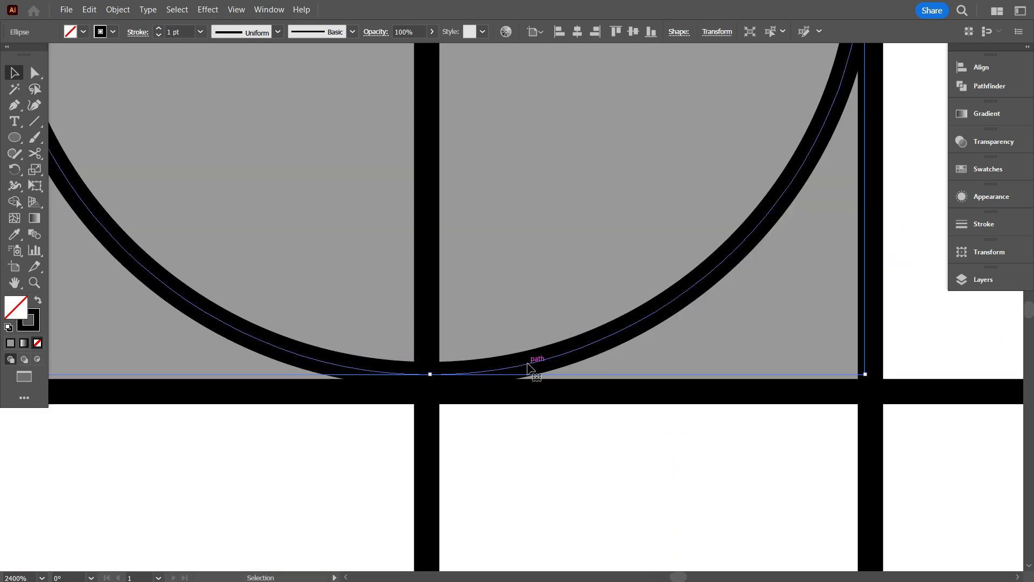
{"action": "left_click_drag", "start_coordinate": [430, 374], "coordinate": [431, 377]}
Enlarge the small circle from its base corner so its upper edge reaches the half-cell line across the legs.
{"action": "scroll", "coordinate": [451, 417], "scroll_direction": "down", "scroll_amount": 8}
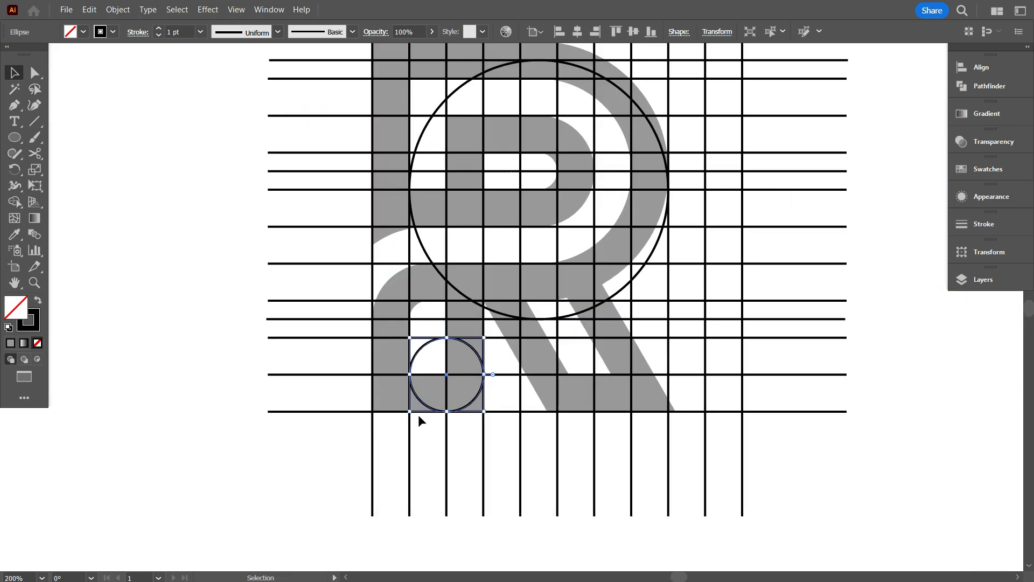
{"action": "left_click_drag", "start_coordinate": [484, 338], "coordinate": [500, 320]}
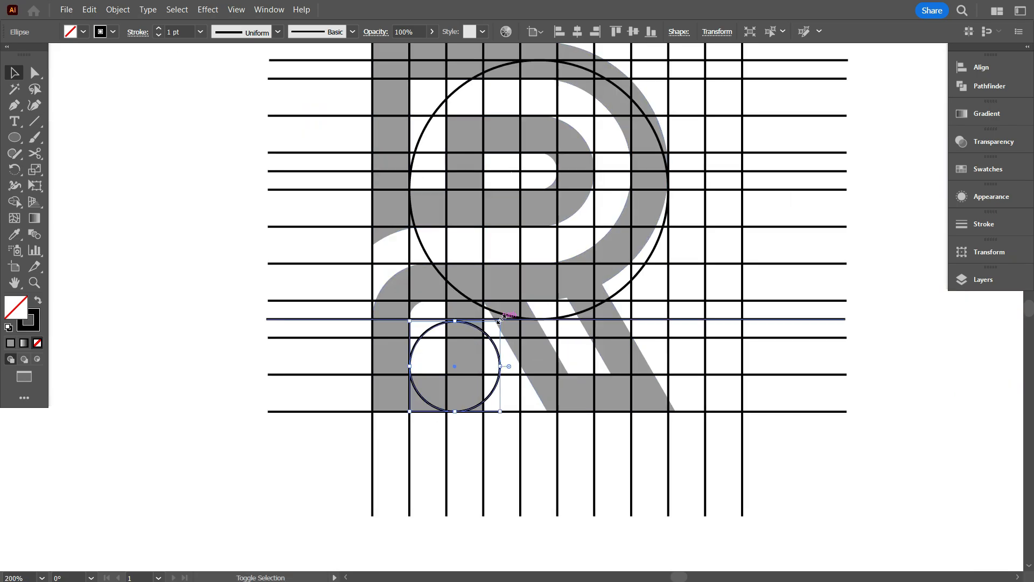
{"action": "scroll", "coordinate": [456, 322], "scroll_direction": "up", "scroll_amount": 4}
{"action": "left_click_drag", "start_coordinate": [630, 316], "coordinate": [639, 308]}
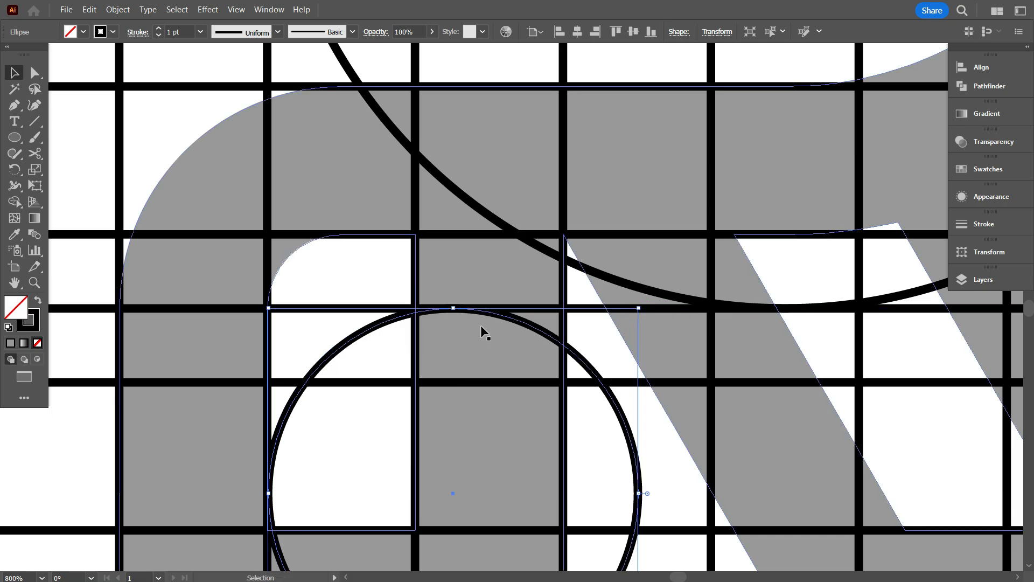
{"action": "scroll", "coordinate": [480, 325], "scroll_direction": "down", "scroll_amount": 5}
{"action": "left_click", "coordinate": [305, 446]}
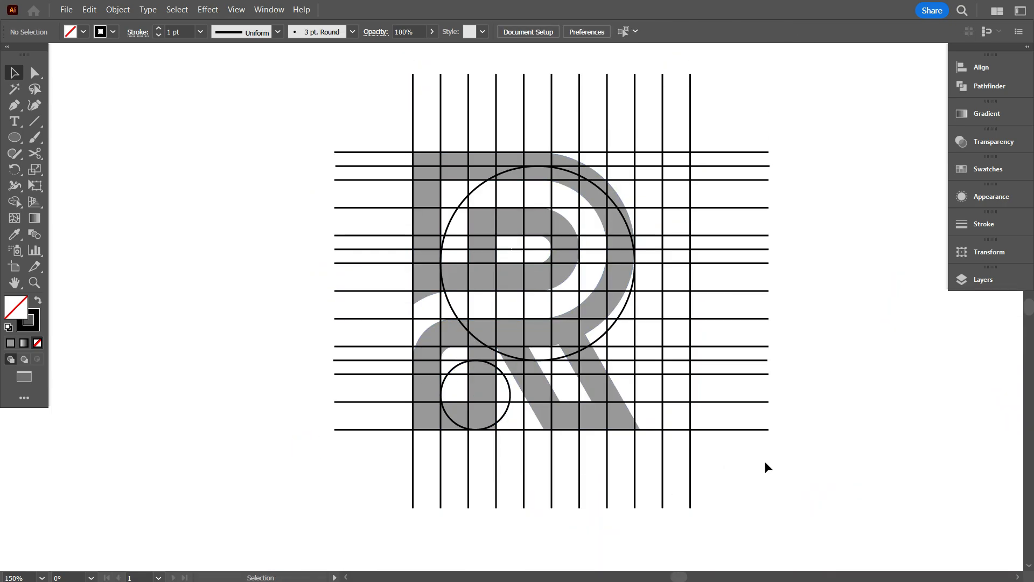
Try to merge the area between the left leg's inner corner and the small circle into a black shape with Shape Builder.
{"action": "left_click_drag", "start_coordinate": [304, 114], "coordinate": [733, 461]}
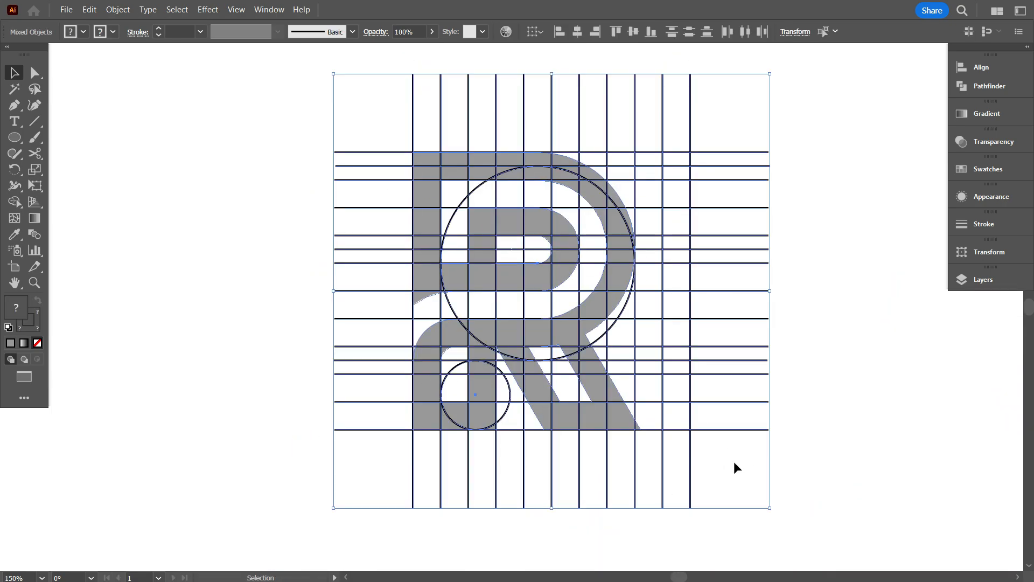
{"action": "left_click", "coordinate": [17, 203]}
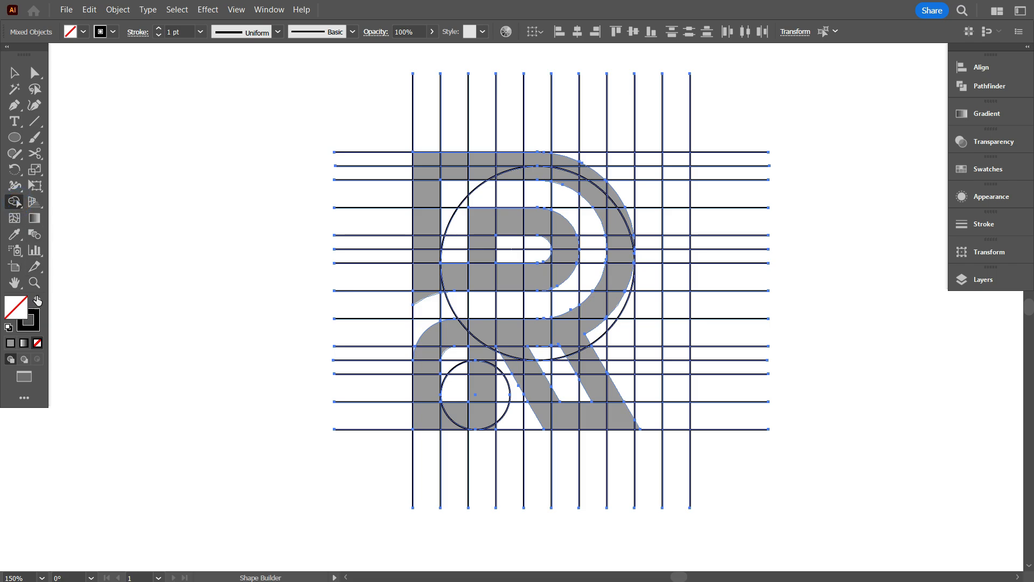
{"action": "scroll", "coordinate": [457, 370], "scroll_direction": "up", "scroll_amount": 4}
{"action": "left_click_drag", "start_coordinate": [460, 352], "coordinate": [444, 380]}
{"action": "left_click_drag", "start_coordinate": [381, 411], "coordinate": [383, 416]}
{"action": "scroll", "coordinate": [387, 361], "scroll_direction": "up", "scroll_amount": 4}
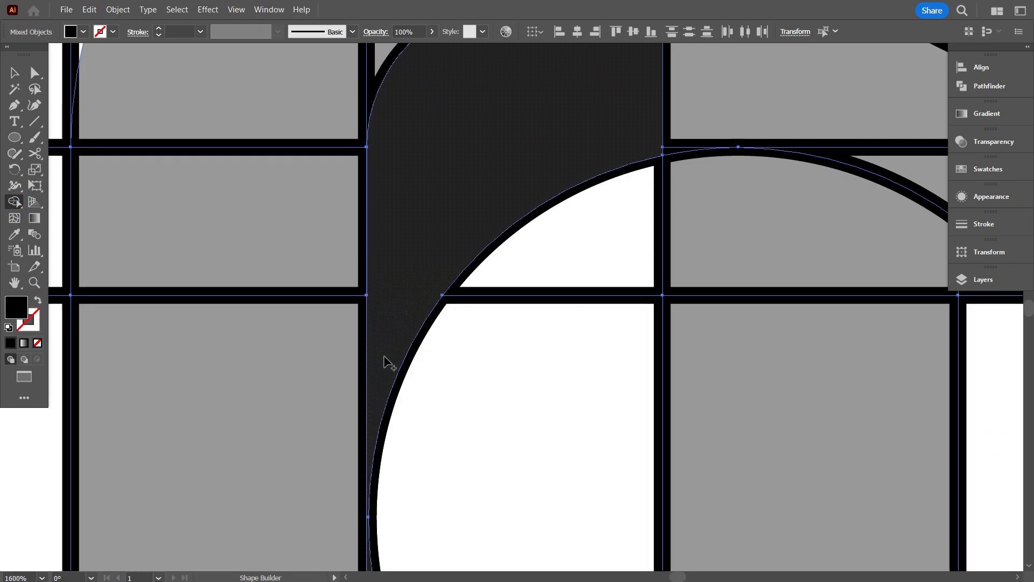
{"action": "scroll", "coordinate": [399, 340], "scroll_direction": "down", "scroll_amount": 4}
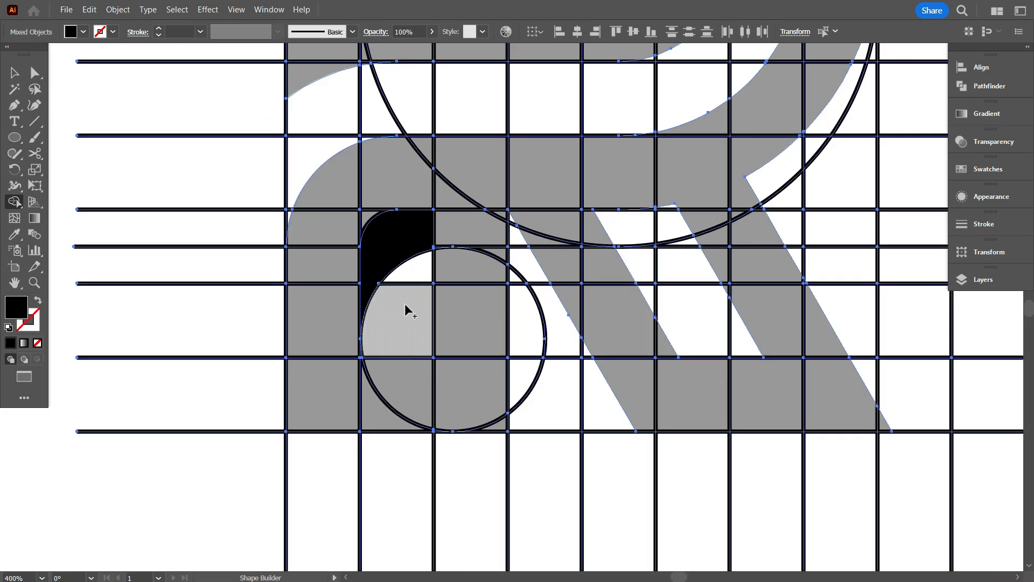
Undo the Shape Builder merge above the small circle.
{"action": "left_click", "coordinate": [15, 74]}
{"action": "left_click", "coordinate": [146, 106]}
{"action": "key", "text": "ctrl+z"}
{"action": "key", "text": "ctrl+z"}
{"action": "key", "text": "ctrl+z"}
{"action": "key", "text": "ctrl+z"}
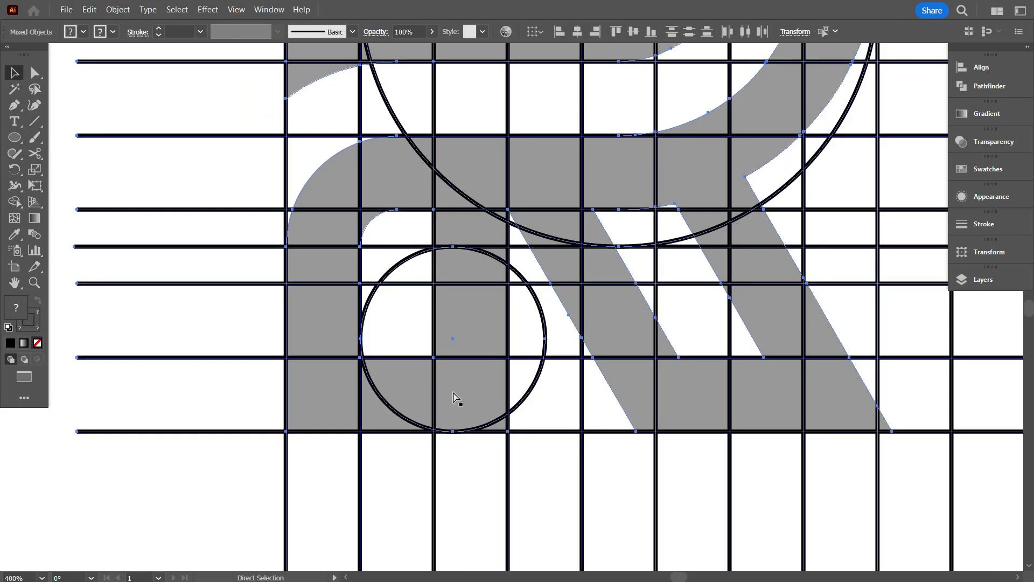
Delete the small circle and redraw it in outline view, from the logo's baseline up to the half-cell line across the legs.
{"action": "left_click", "coordinate": [399, 302]}
{"action": "key", "text": "ctrl+y"}
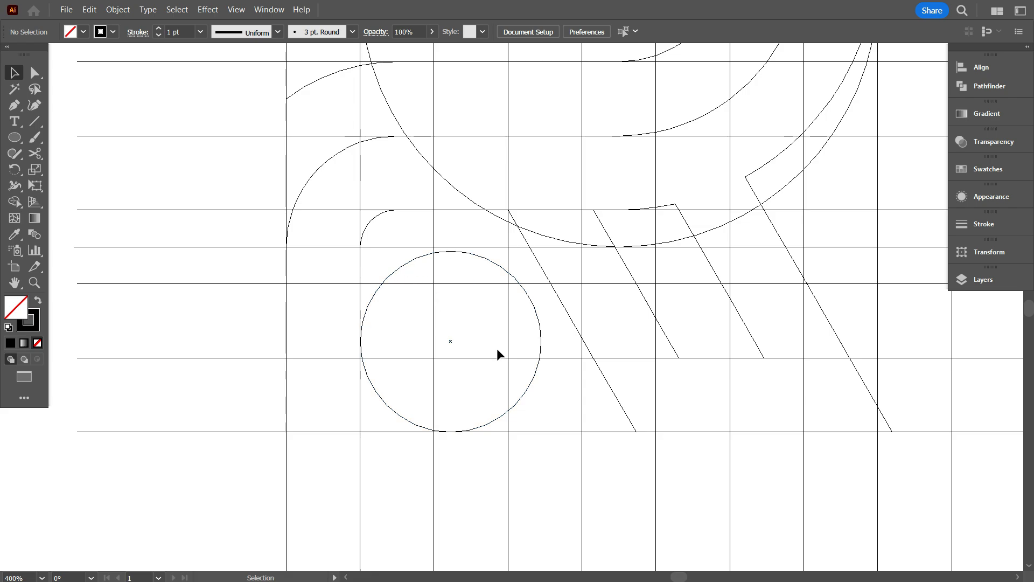
{"action": "left_click", "coordinate": [524, 391]}
{"action": "key", "text": "Delete"}
{"action": "left_click_drag", "start_coordinate": [507, 389], "coordinate": [543, 389]}
{"action": "key", "text": "ctrl+z"}
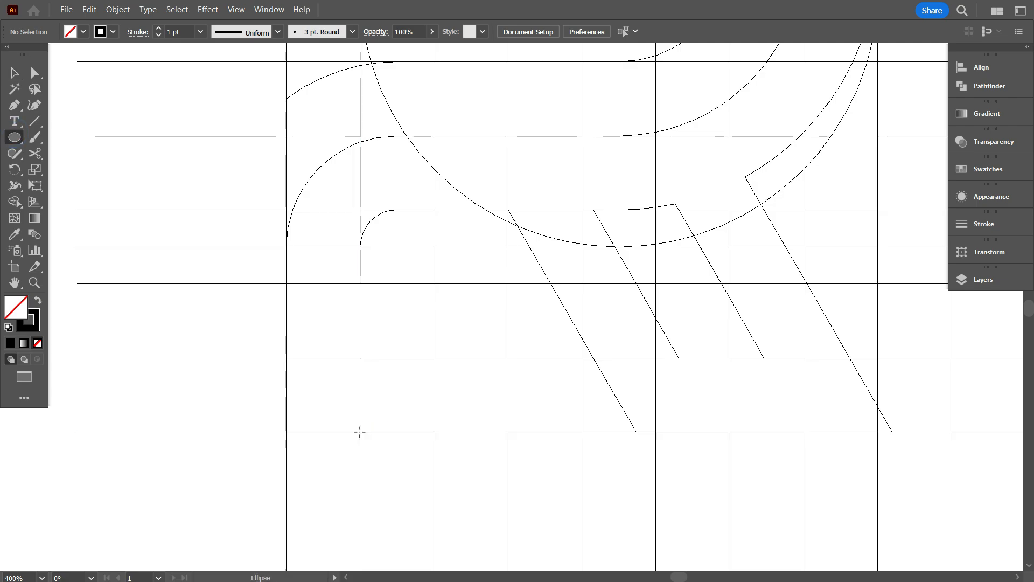
{"action": "mouse_move", "coordinate": [359, 430]}
{"action": "left_mouse_down"}
{"action": "mouse_move", "coordinate": [512, 268]}
{"action": "mouse_move", "coordinate": [522, 240]}
{"action": "mouse_move", "coordinate": [464, 247]}
{"action": "left_mouse_up"}
{"action": "key", "text": "ctrl+y"}
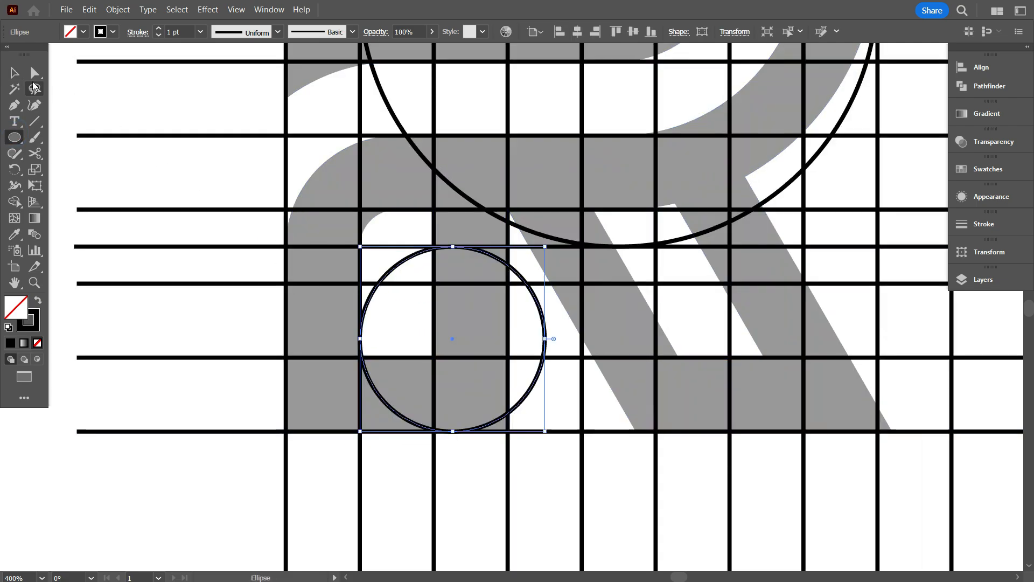
Select the logo with its grid and merge the area above the small circle into a black shape with Shape Builder.
{"action": "left_click", "coordinate": [15, 73]}
{"action": "left_click", "coordinate": [238, 93]}
{"action": "scroll", "coordinate": [423, 358], "scroll_direction": "down", "scroll_amount": 3}
{"action": "scroll", "coordinate": [423, 358], "scroll_direction": "up", "scroll_amount": 1}
{"action": "left_click_drag", "start_coordinate": [307, 96], "coordinate": [689, 480]}
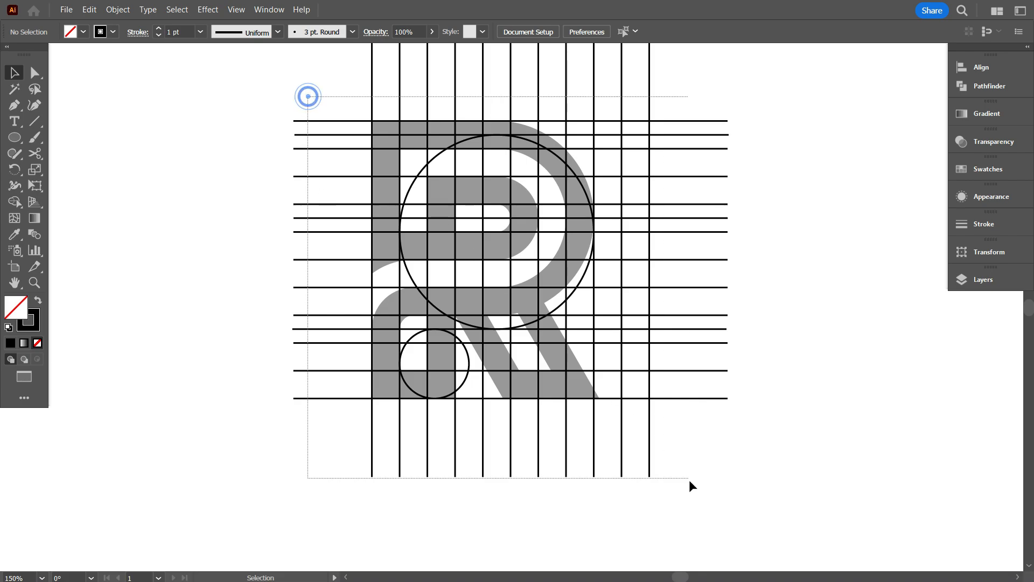
{"action": "scroll", "coordinate": [431, 356], "scroll_direction": "up", "scroll_amount": 6}
{"action": "key", "text": "shift+m"}
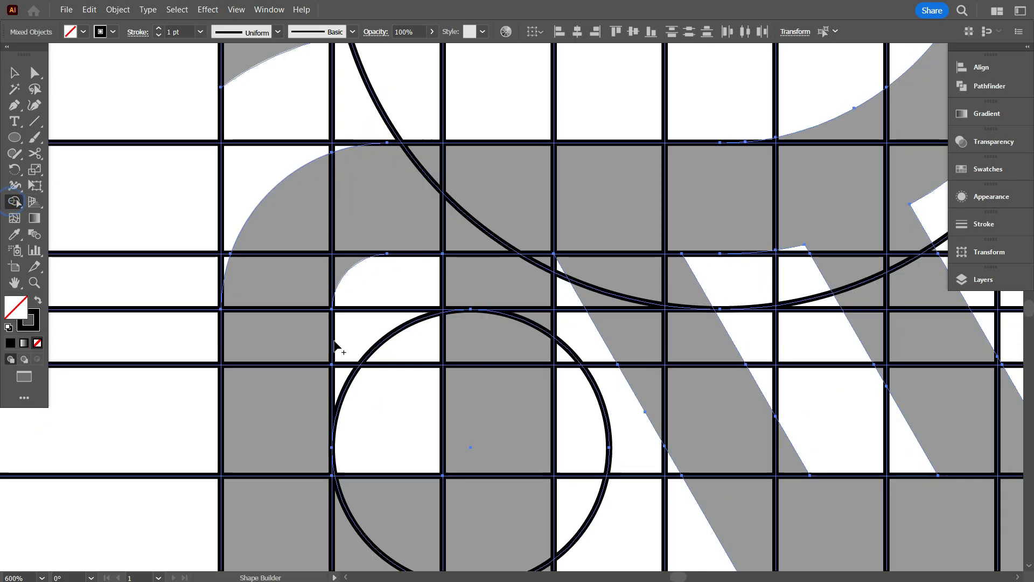
{"action": "left_click", "coordinate": [38, 301]}
{"action": "left_click_drag", "start_coordinate": [385, 285], "coordinate": [355, 371]}
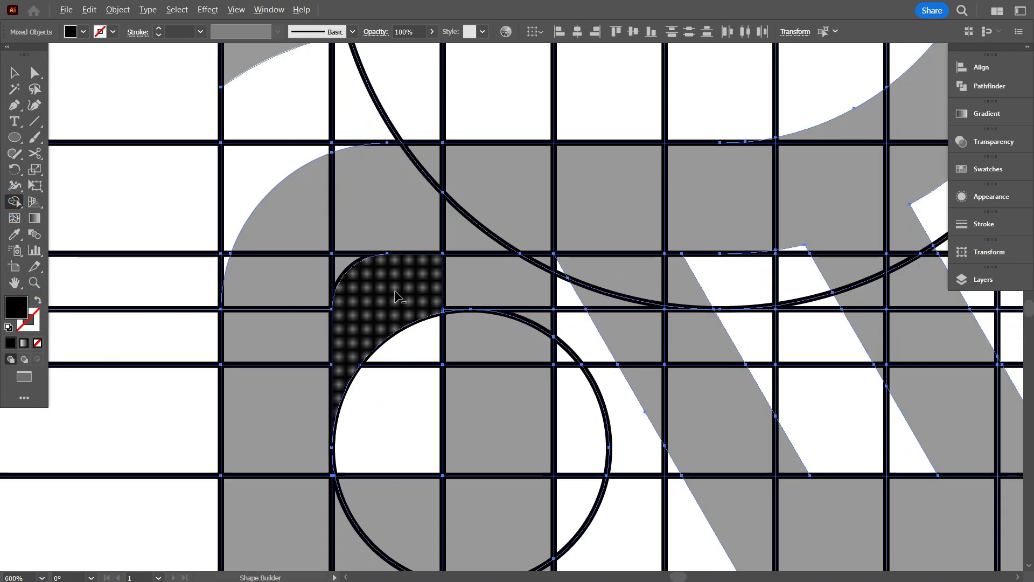
Merge the areas between the legs, from the bowl's lower edge down to the large circle, into black shapes.
{"action": "scroll", "coordinate": [505, 321], "scroll_direction": "up", "scroll_amount": 2}
{"action": "scroll", "coordinate": [494, 262], "scroll_direction": "down", "scroll_amount": 5}
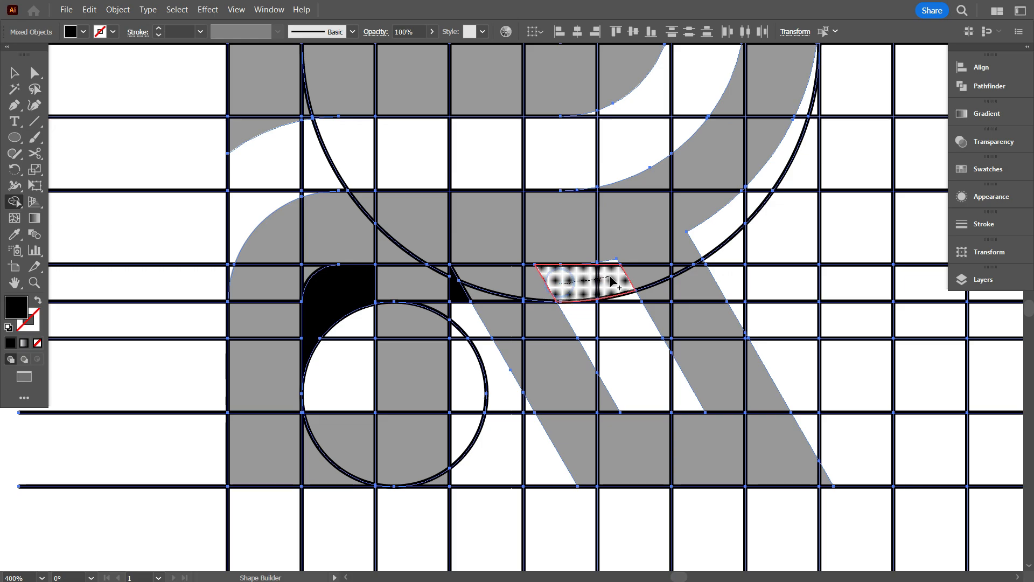
{"action": "scroll", "coordinate": [612, 279], "scroll_direction": "up", "scroll_amount": 5}
{"action": "left_click", "coordinate": [550, 232]}
Merge the crescent between the bowl's outer edge and the large circle into one black shadow shape.
{"action": "scroll", "coordinate": [550, 233], "scroll_direction": "down", "scroll_amount": 5}
{"action": "scroll", "coordinate": [612, 254], "scroll_direction": "up", "scroll_amount": 6}
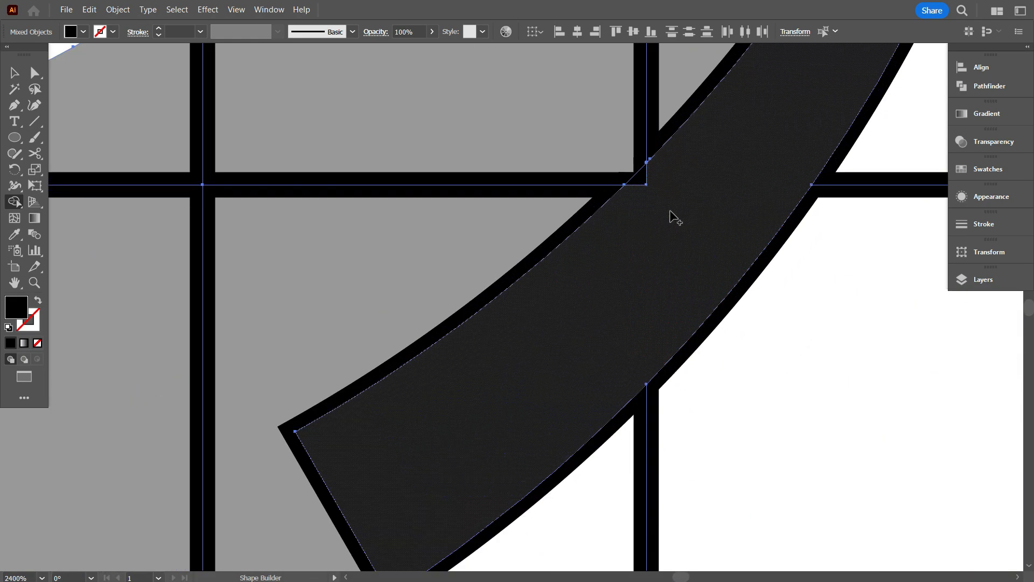
{"action": "left_click_drag", "start_coordinate": [658, 198], "coordinate": [639, 178]}
{"action": "scroll", "coordinate": [612, 229], "scroll_direction": "down", "scroll_amount": 4}
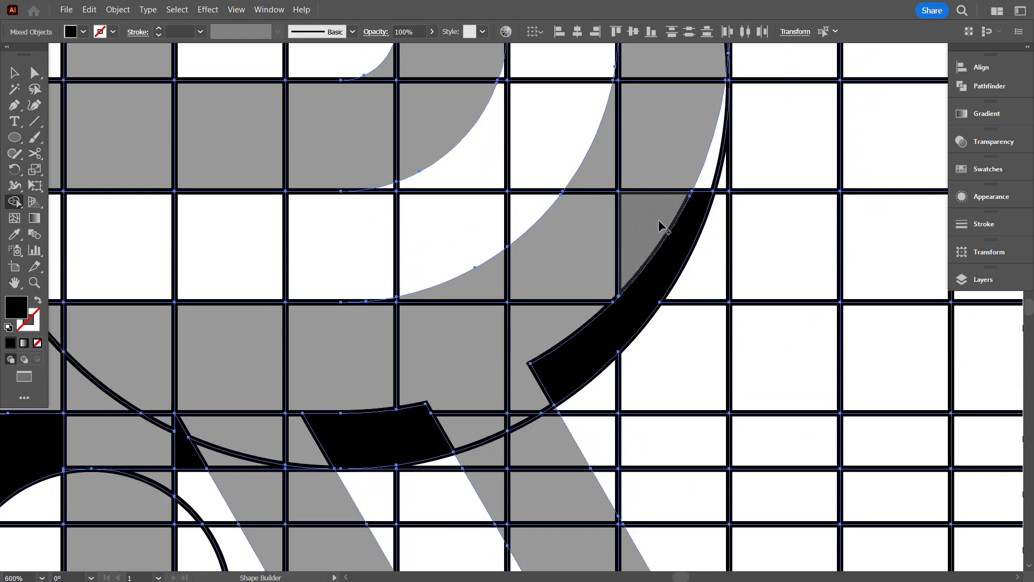
{"action": "scroll", "coordinate": [661, 226], "scroll_direction": "up", "scroll_amount": 1}
{"action": "left_click_drag", "start_coordinate": [696, 232], "coordinate": [699, 208]}
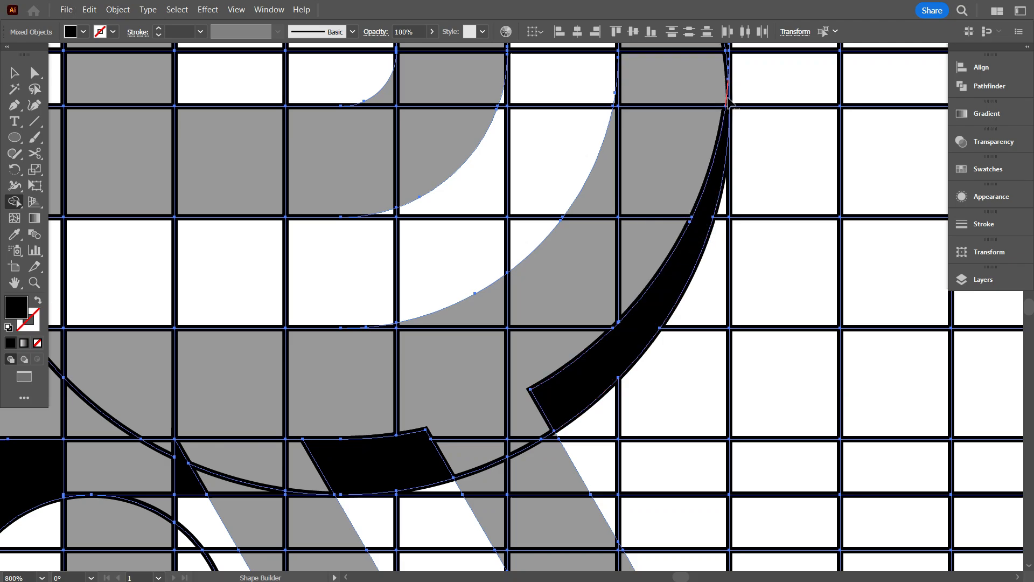
{"action": "scroll", "coordinate": [703, 240], "scroll_direction": "up", "scroll_amount": 6}
{"action": "scroll", "coordinate": [703, 248], "scroll_direction": "down", "scroll_amount": 8}
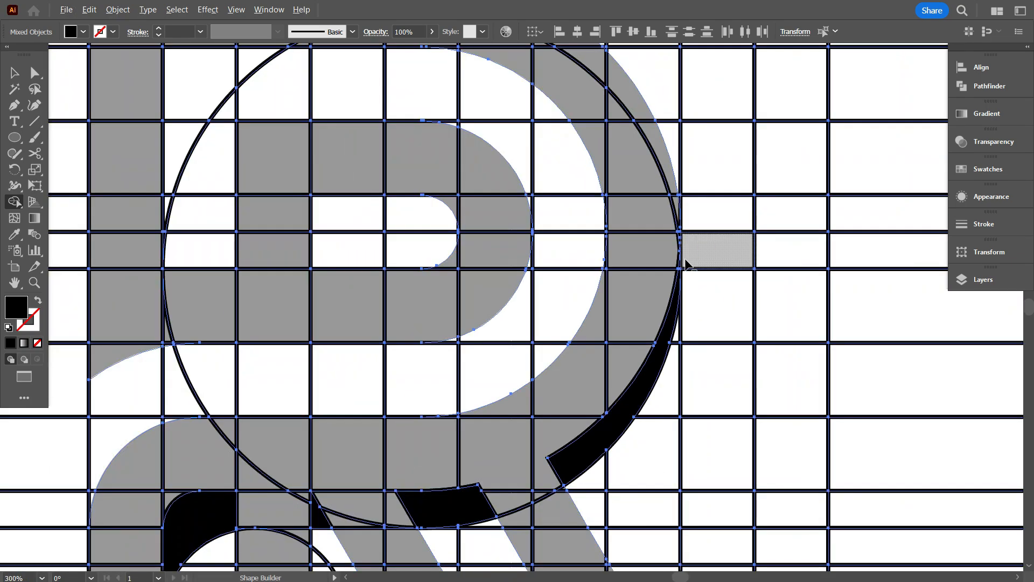
Merge the upper half of the inner counter into a black shadow shape, down to the half-cell line.
{"action": "scroll", "coordinate": [686, 261], "scroll_direction": "up", "scroll_amount": 2}
{"action": "left_click_drag", "start_coordinate": [506, 253], "coordinate": [607, 256]}
{"action": "scroll", "coordinate": [607, 257], "scroll_direction": "down", "scroll_amount": 5}
{"action": "left_click", "coordinate": [14, 73]}
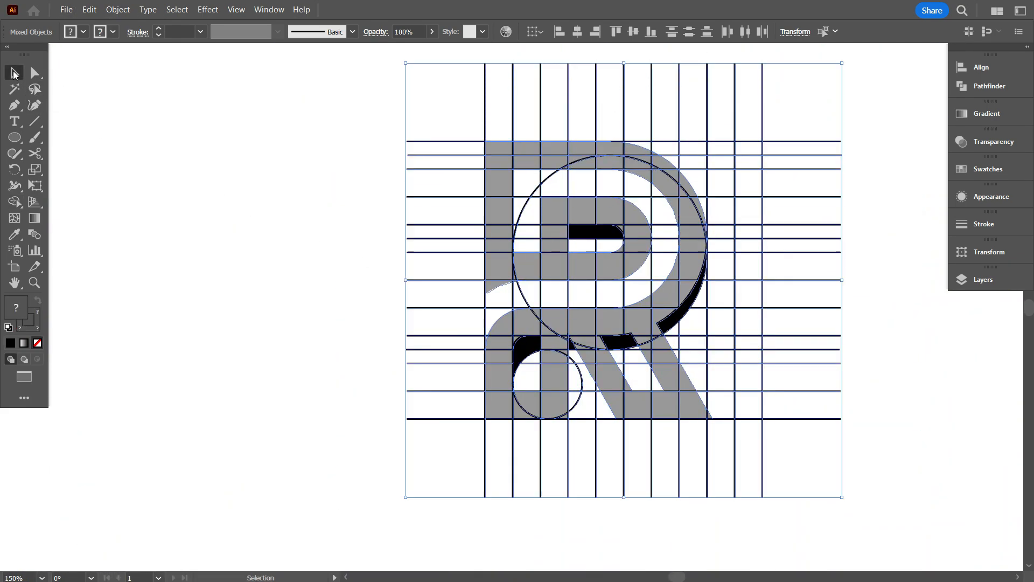
Delete the horizontal and vertical grid lines extending around the logo.
{"action": "left_click", "coordinate": [199, 275]}
{"action": "left_click_drag", "start_coordinate": [391, 124], "coordinate": [438, 437]}
{"action": "key", "text": "Delete"}
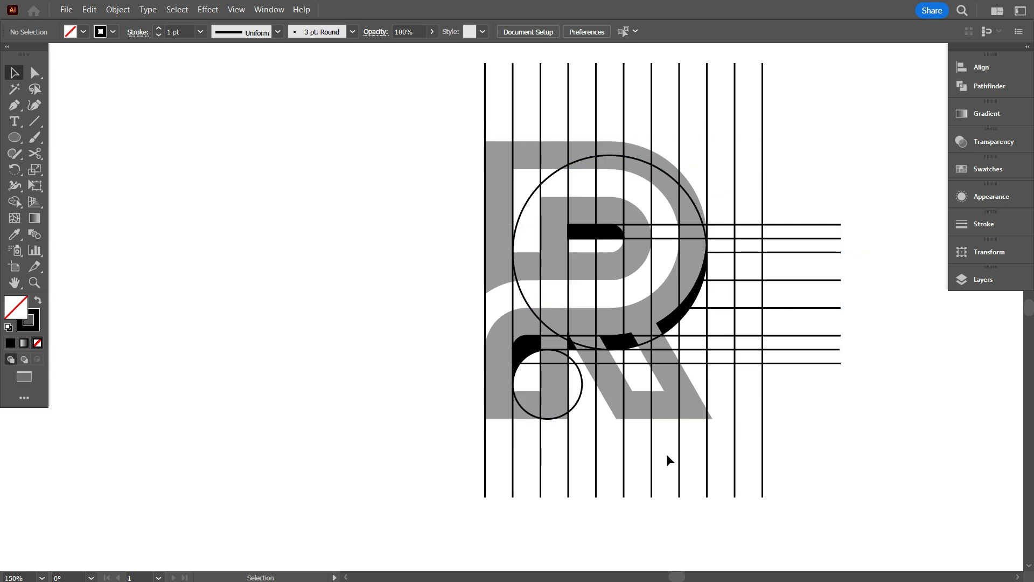
{"action": "left_click_drag", "start_coordinate": [780, 523], "coordinate": [485, 469]}
{"action": "key", "text": "Delete"}
{"action": "left_click_drag", "start_coordinate": [820, 238], "coordinate": [803, 202]}
{"action": "key", "text": "Delete"}
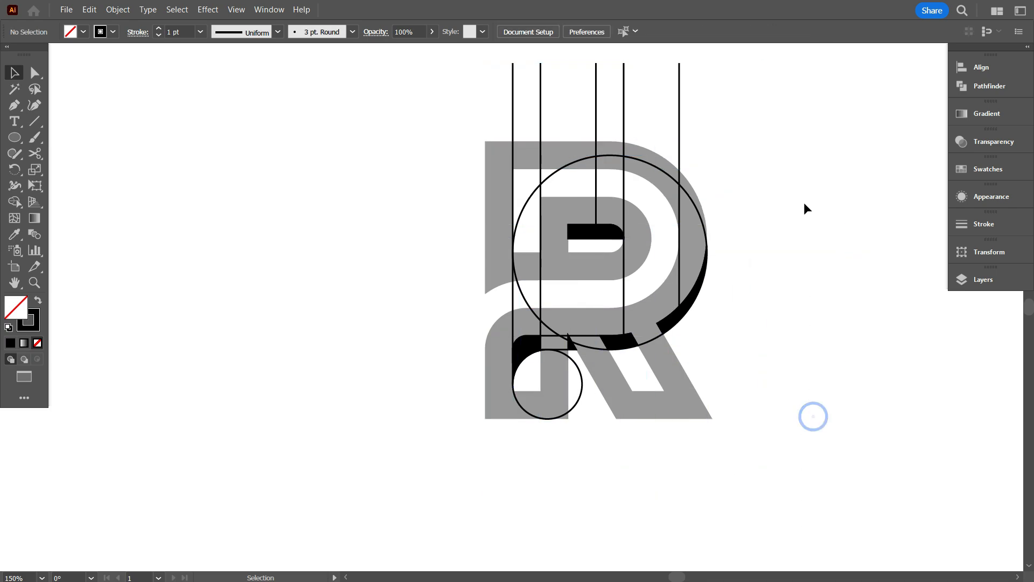
{"action": "scroll", "coordinate": [800, 200], "scroll_direction": "up", "scroll_amount": 2}
{"action": "left_click_drag", "start_coordinate": [448, 136], "coordinate": [759, 173]}
{"action": "key", "text": "Delete"}
{"action": "left_click_drag", "start_coordinate": [836, 317], "coordinate": [712, 295]}
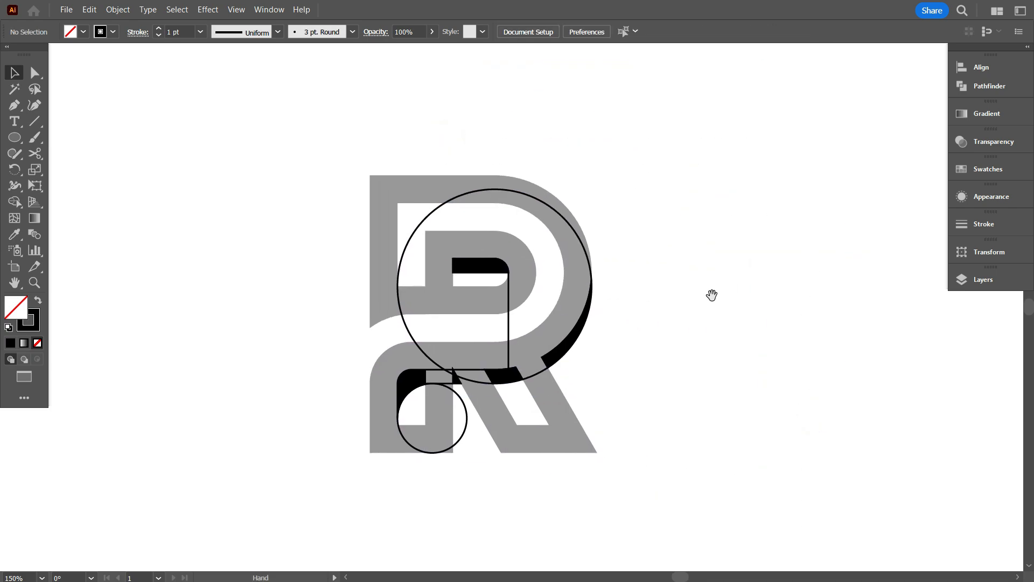
Delete the large circle, the small circle and the leftover line segments over the logo.
{"action": "left_click", "coordinate": [408, 330]}
{"action": "key", "text": "Delete"}
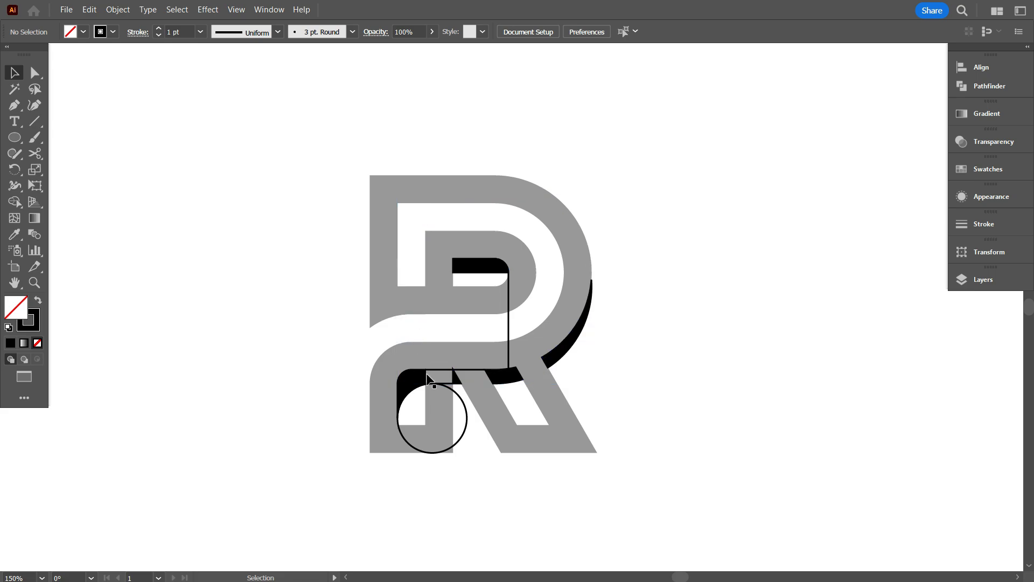
{"action": "left_click", "coordinate": [462, 432]}
{"action": "key", "text": "Delete"}
{"action": "left_click", "coordinate": [508, 332]}
{"action": "key", "text": "Delete"}
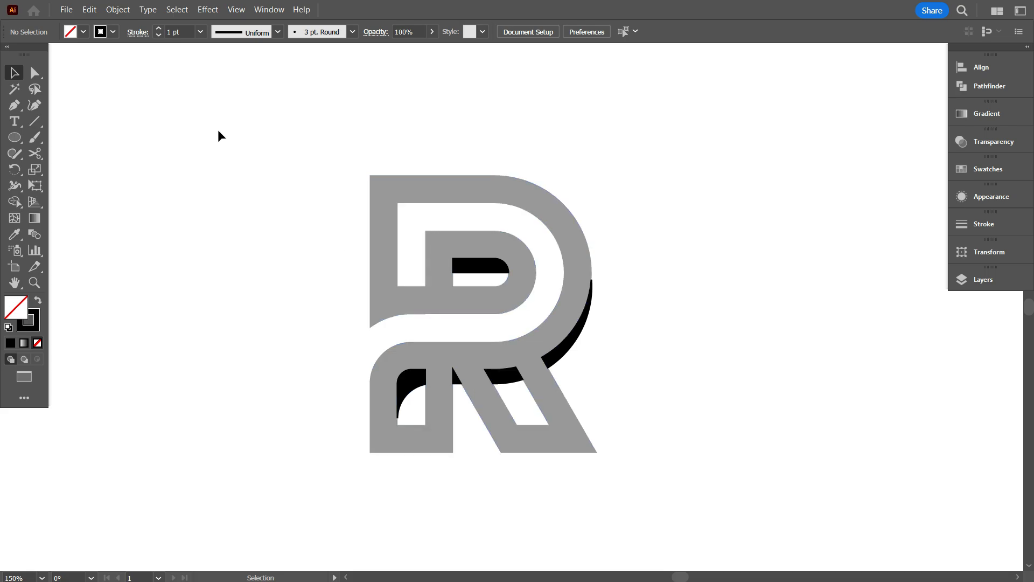
Remove the stroke from the logo and all its shadow shapes.
{"action": "left_click_drag", "start_coordinate": [246, 150], "coordinate": [716, 490]}
{"action": "left_click_drag", "start_coordinate": [503, 515], "coordinate": [552, 501]}
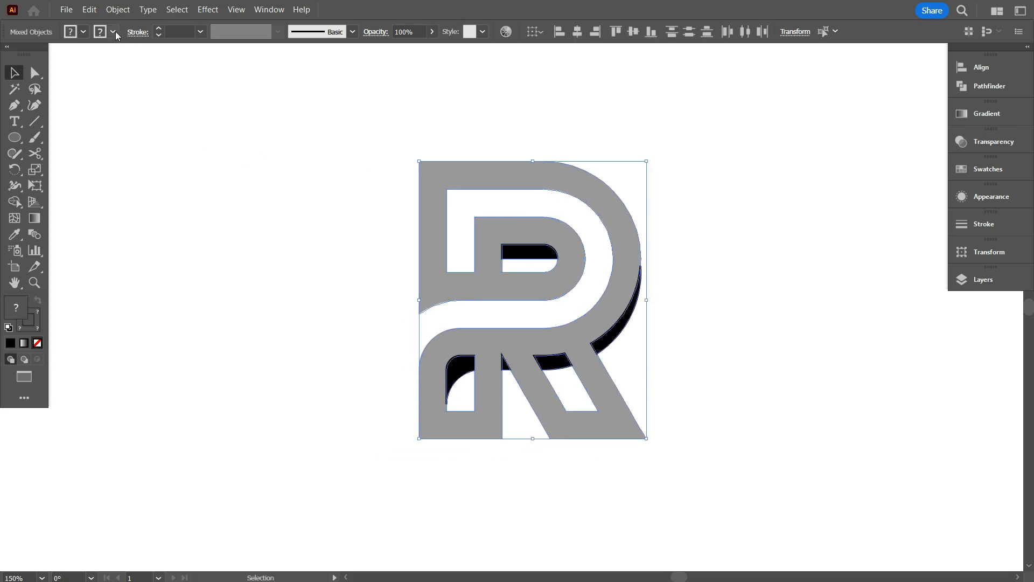
{"action": "left_click", "coordinate": [114, 32]}
{"action": "left_click", "coordinate": [10, 56]}
{"action": "left_click", "coordinate": [312, 267]}
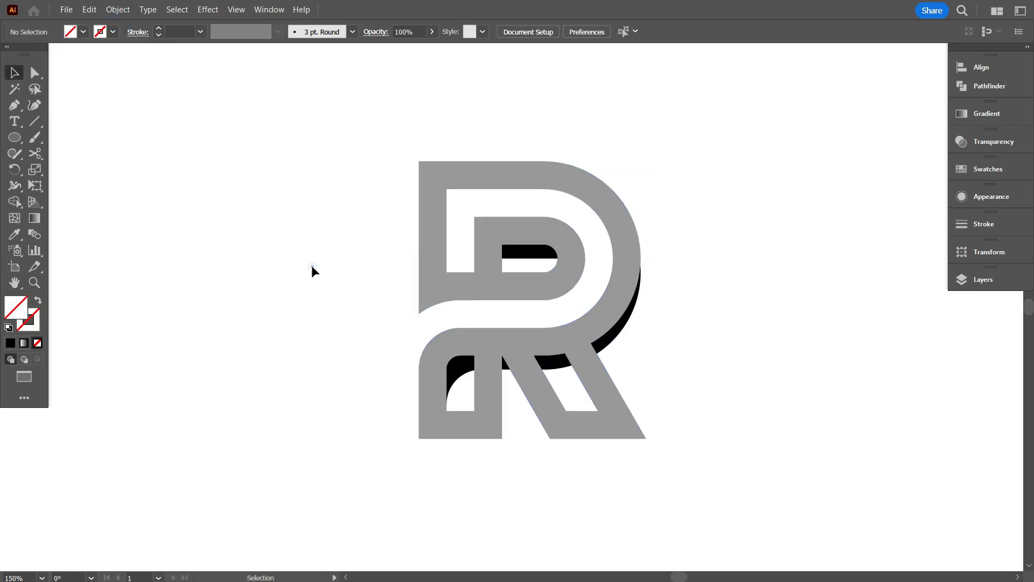
Select the black shadow pieces in the counter, between the legs and under the bowl, and group them.
{"action": "left_click", "coordinate": [521, 254]}
{"action": "scroll", "coordinate": [490, 376], "scroll_direction": "up", "scroll_amount": 1}
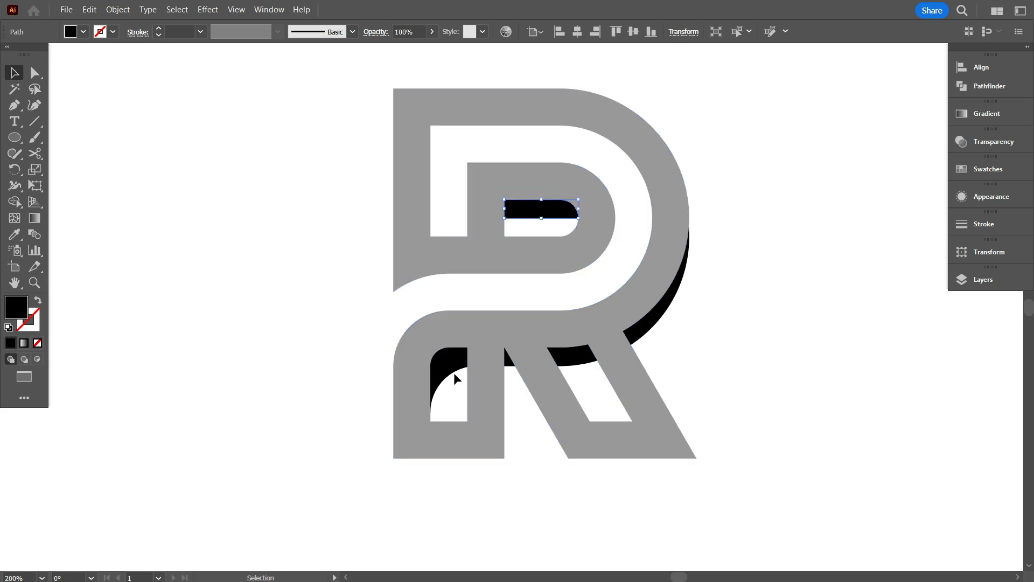
{"action": "left_click", "coordinate": [450, 360], "text": "shift"}
{"action": "left_click", "coordinate": [508, 359], "text": "shift"}
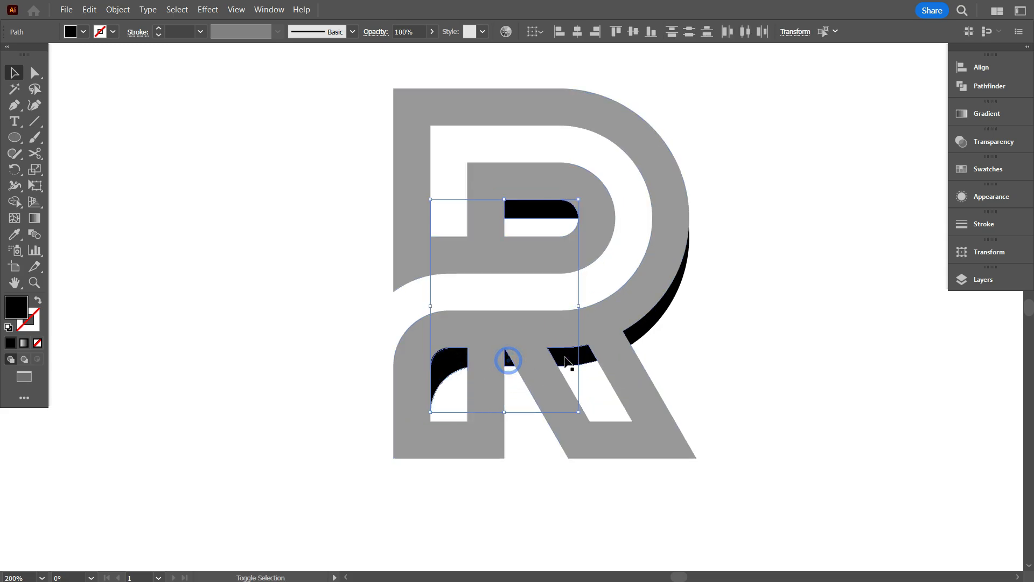
{"action": "key", "text": "a"}
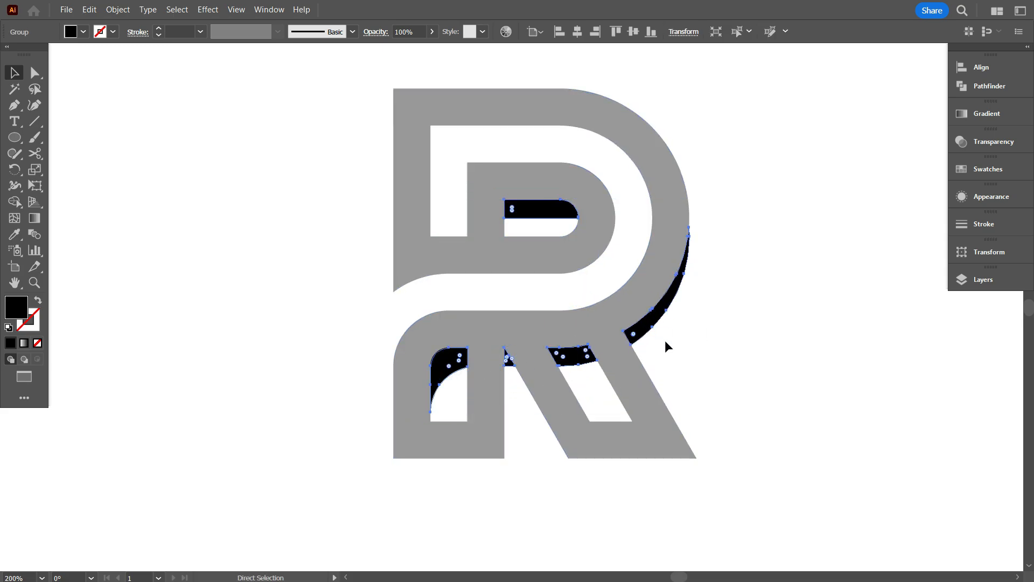
{"action": "key", "text": "v"}
Fill the shadow group with light gray.
{"action": "scroll", "coordinate": [402, 286], "scroll_direction": "down", "scroll_amount": 1}
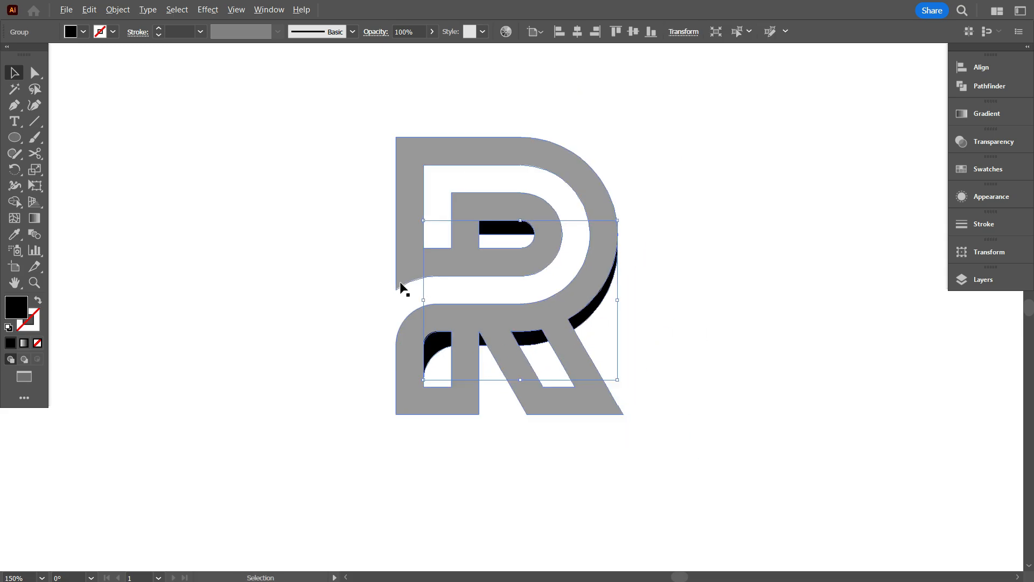
{"action": "left_click", "coordinate": [84, 32]}
{"action": "left_click", "coordinate": [95, 95]}
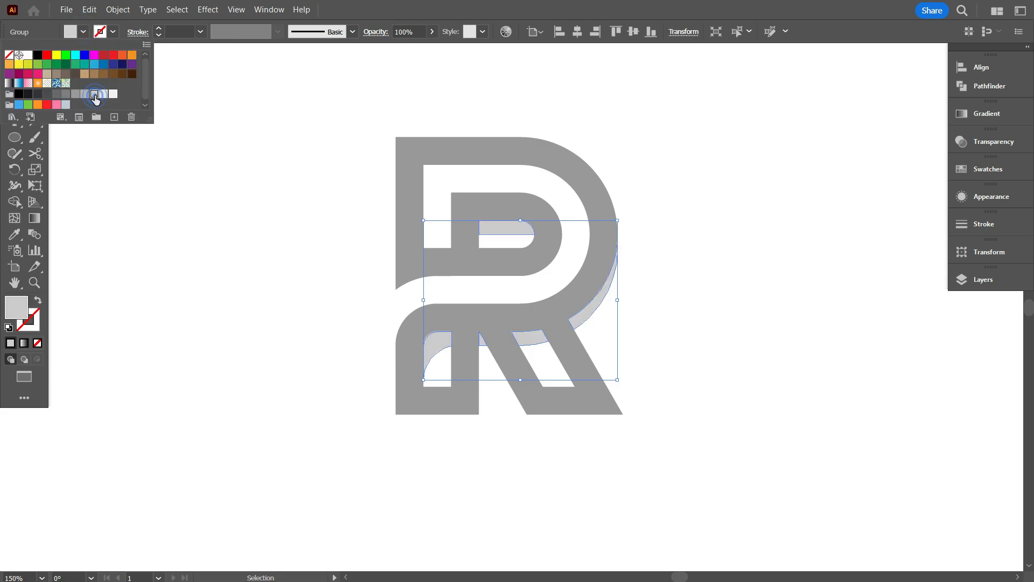
{"action": "left_click", "coordinate": [281, 355]}
{"action": "scroll", "coordinate": [512, 437], "scroll_direction": "down", "scroll_amount": 1}
{"action": "left_click_drag", "start_coordinate": [513, 455], "coordinate": [506, 440]}
{"action": "scroll", "coordinate": [505, 439], "scroll_direction": "up", "scroll_amount": 1}
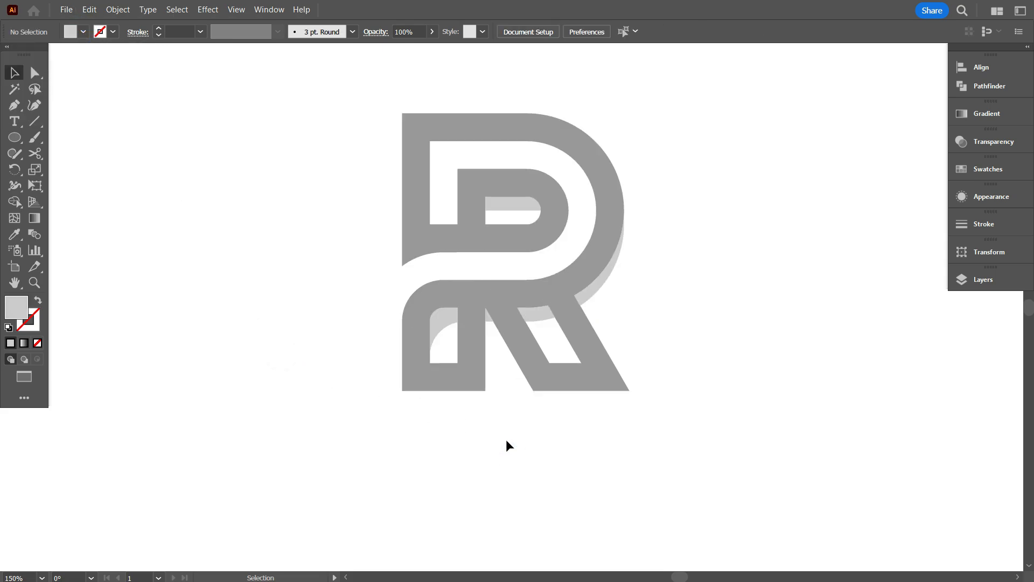
{"action": "scroll", "coordinate": [506, 440], "scroll_direction": "up", "scroll_amount": 2}
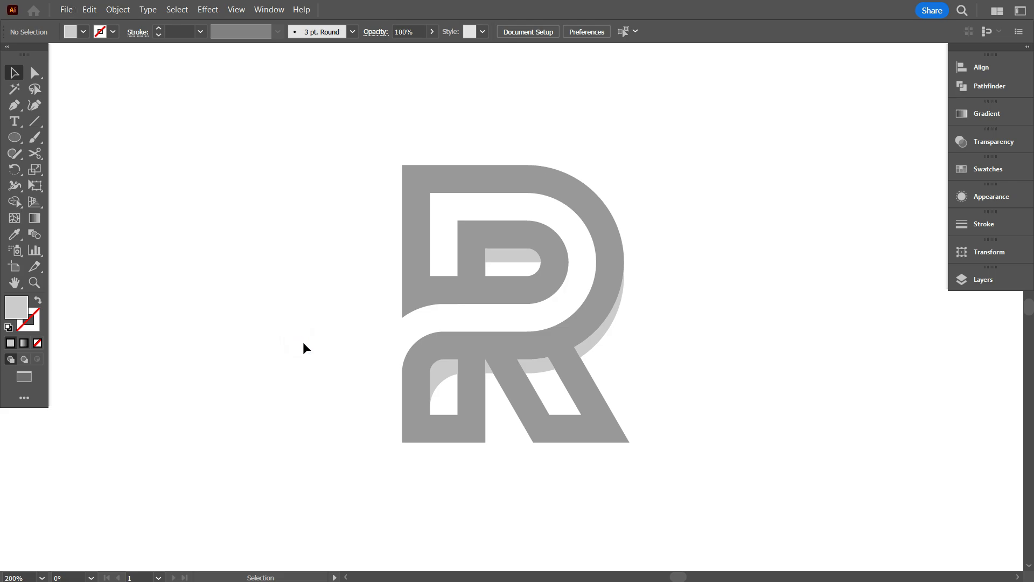
{"action": "scroll", "coordinate": [302, 346], "scroll_direction": "up", "scroll_amount": 1}
{"action": "left_click_drag", "start_coordinate": [365, 347], "coordinate": [280, 350]}
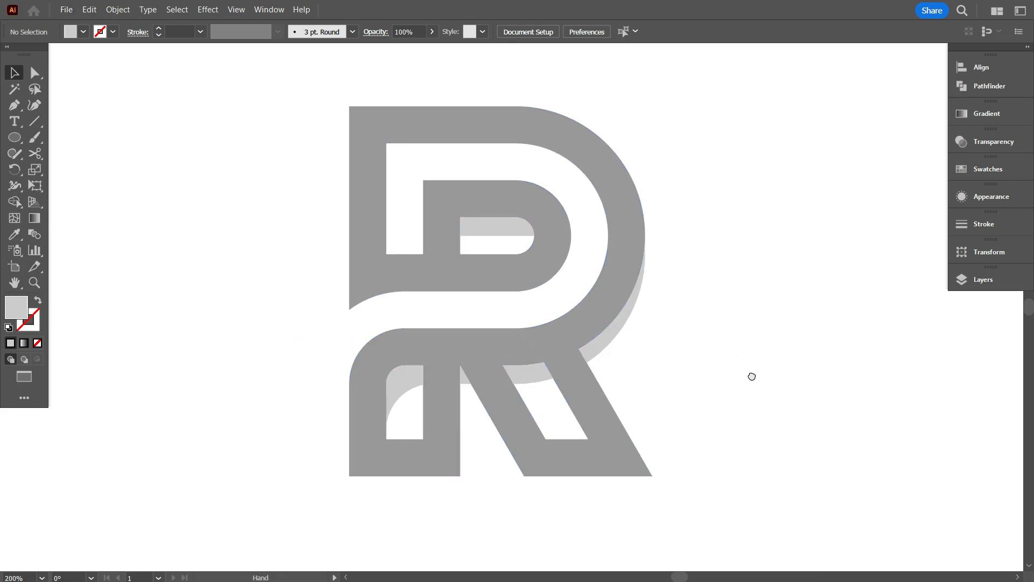
{"action": "left_click_drag", "start_coordinate": [752, 376], "coordinate": [771, 367]}
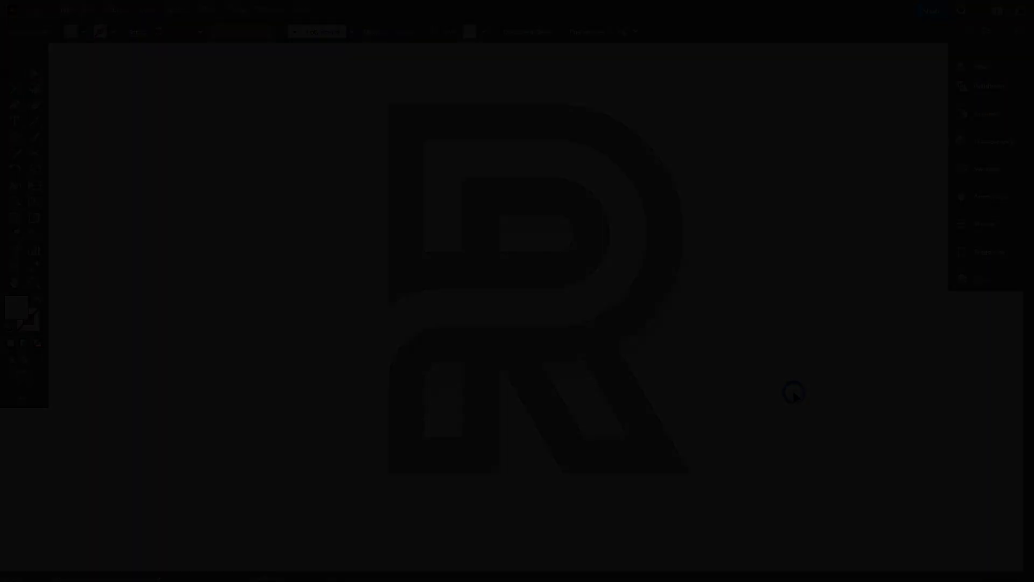